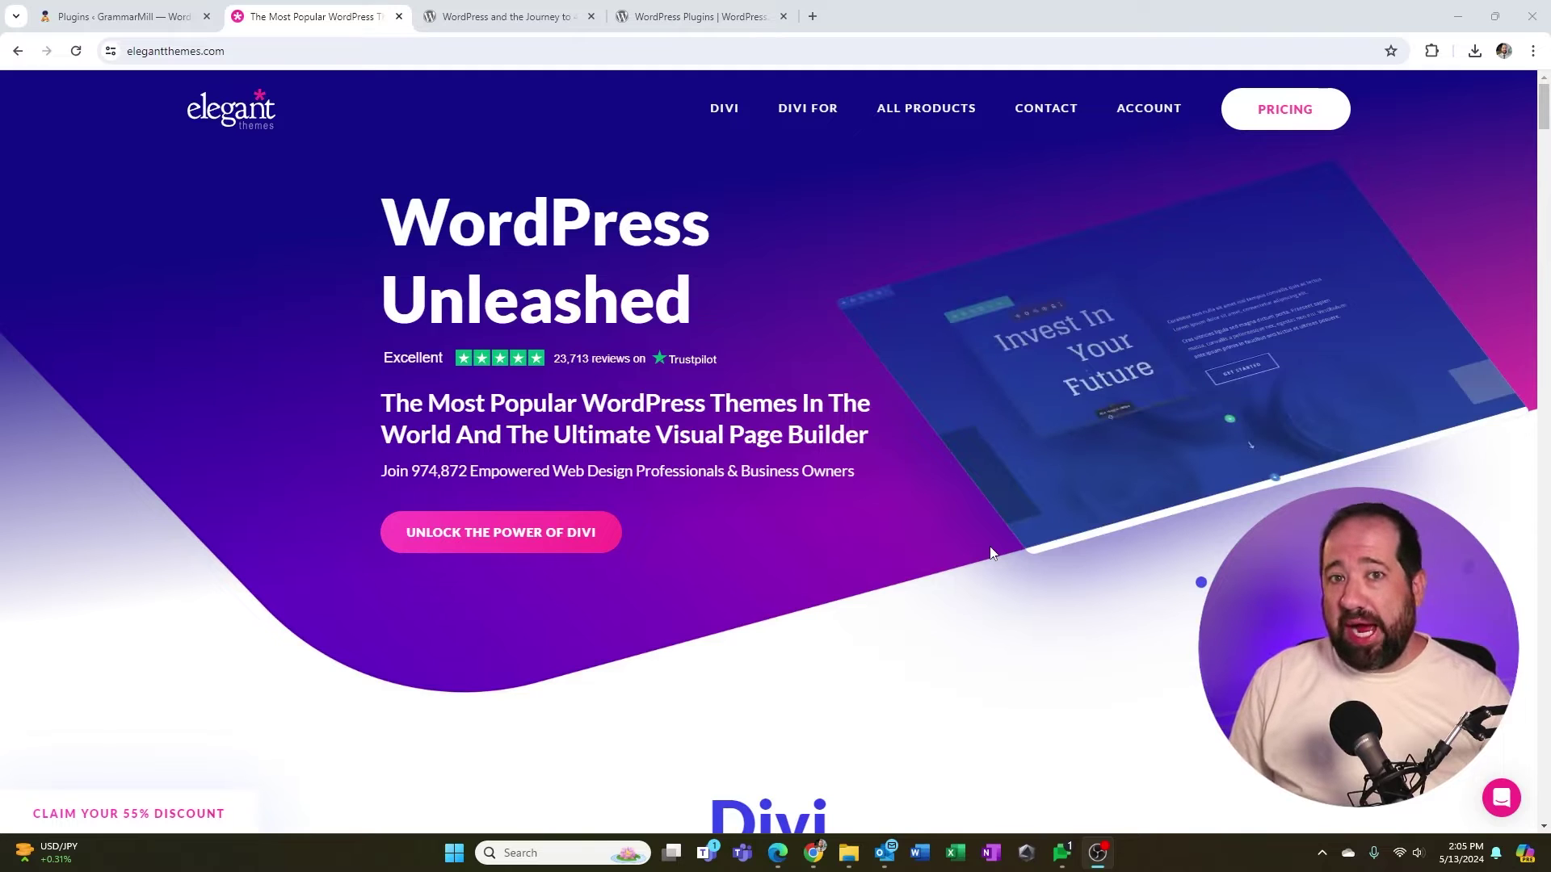
# Step: Open the Divi AI product page from the DIVI mega menu on the Elegant Themes site
pyautogui.moveTo(724, 121)
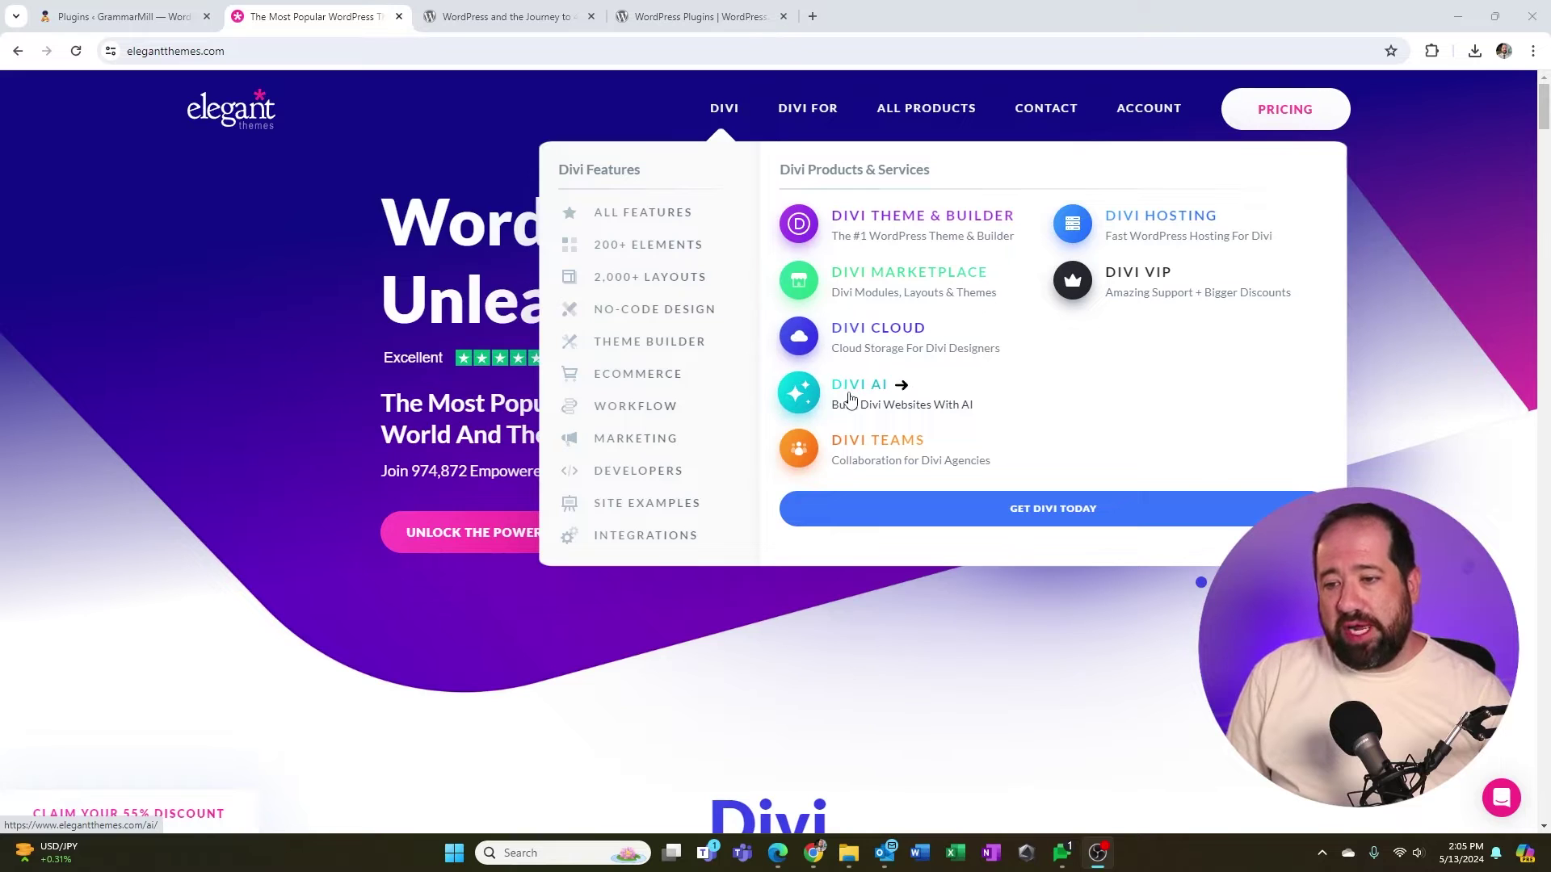
pyautogui.click(848, 396)
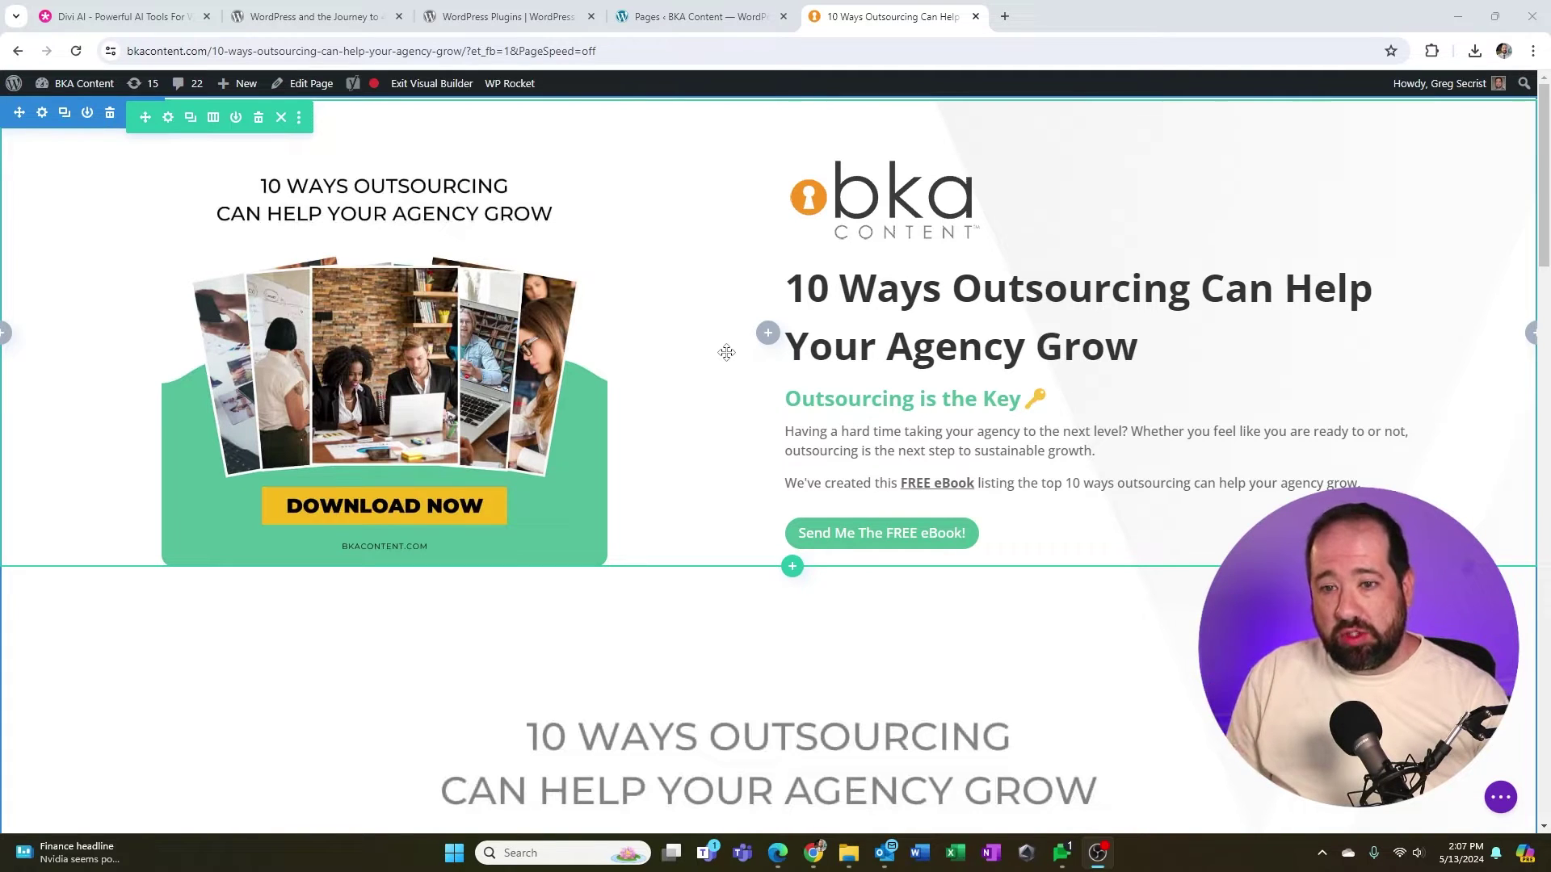
# Step: Start a new row beneath the hero section to show the Insert Row layout choices
pyautogui.click(791, 564)
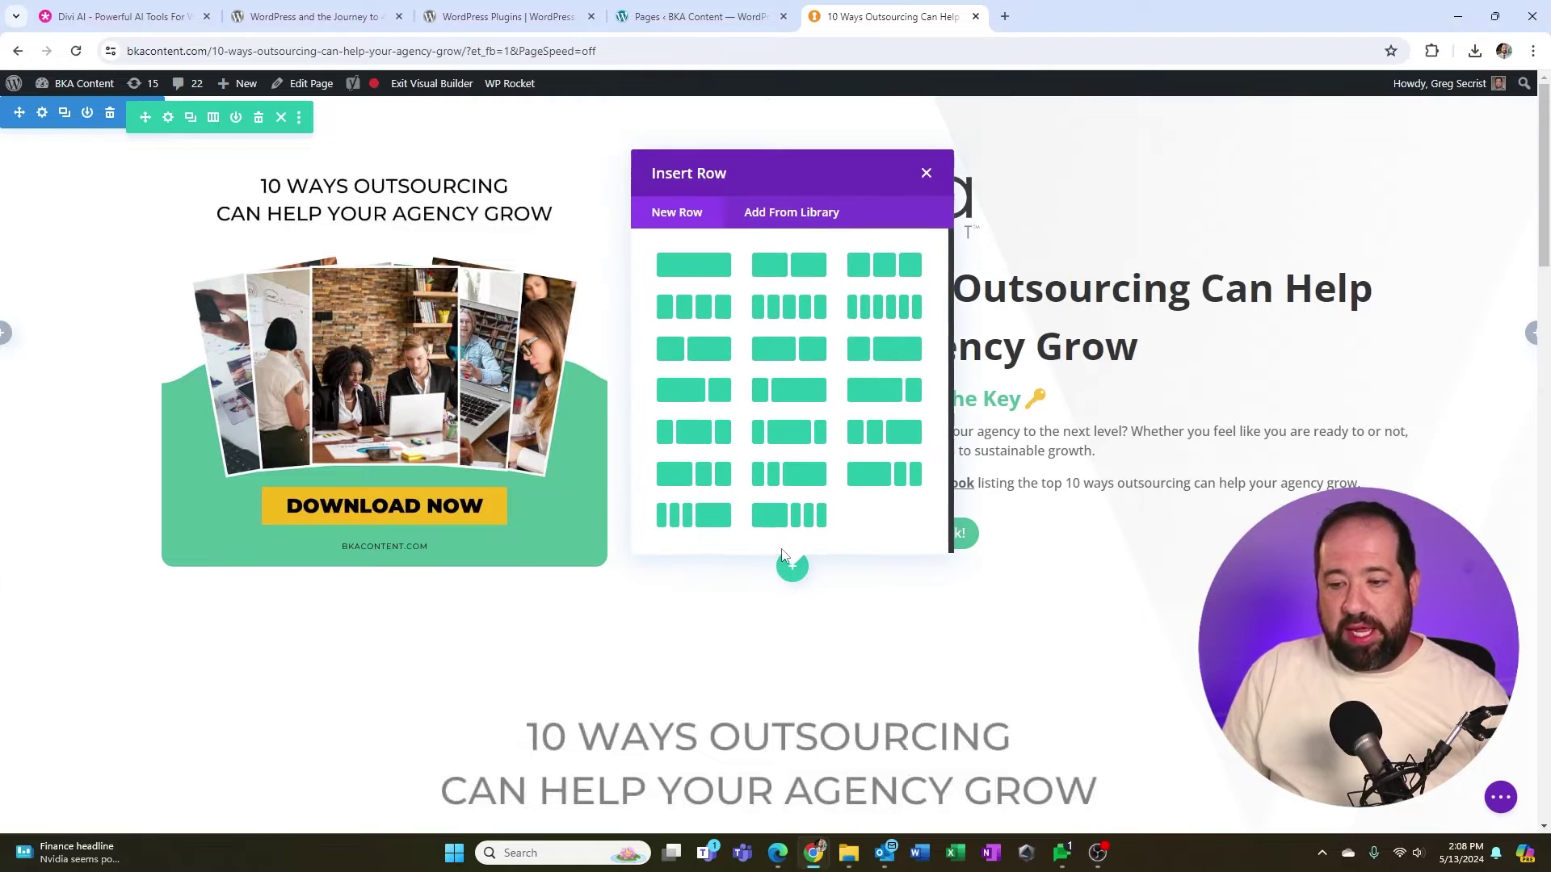
# Step: Add a single-column row and scroll the module list down toward Image
pyautogui.click(693, 267)
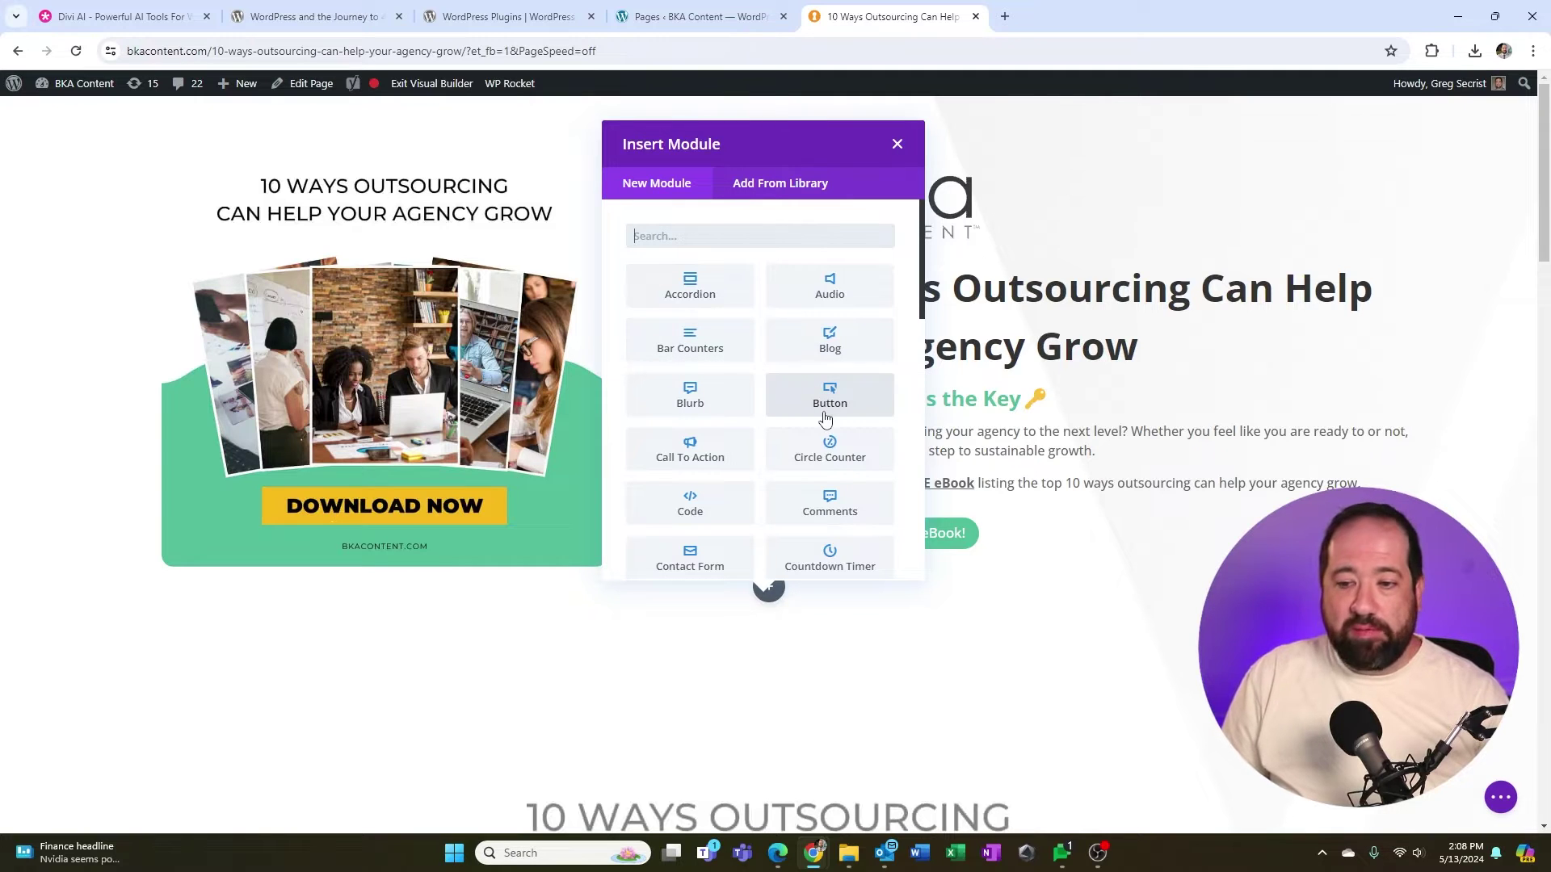
pyautogui.scroll(-1, 830, 445)
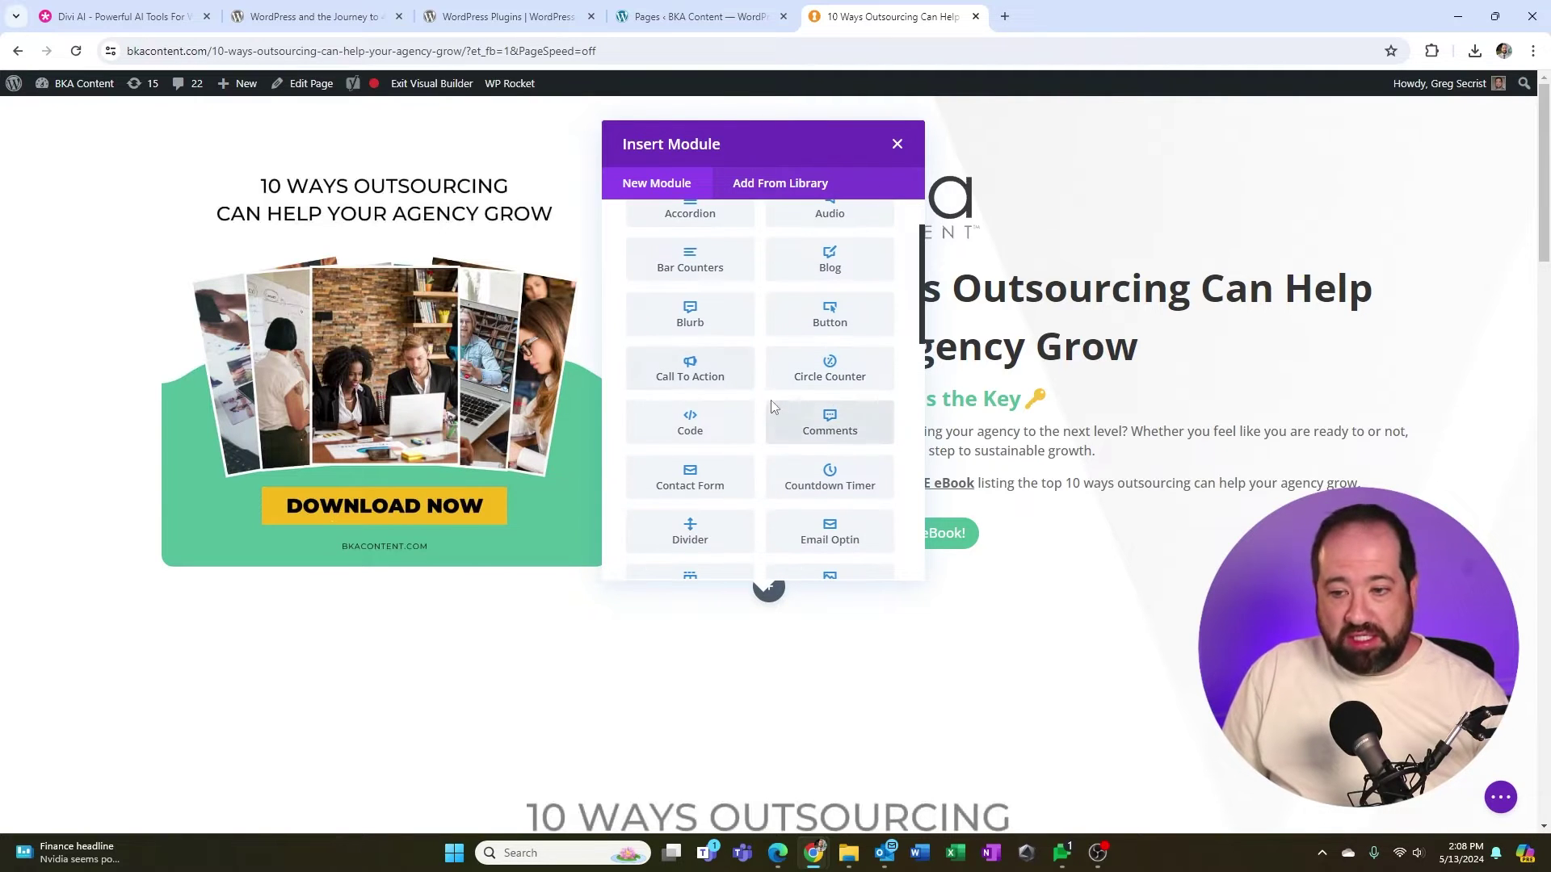
pyautogui.scroll(-1, 731, 395)
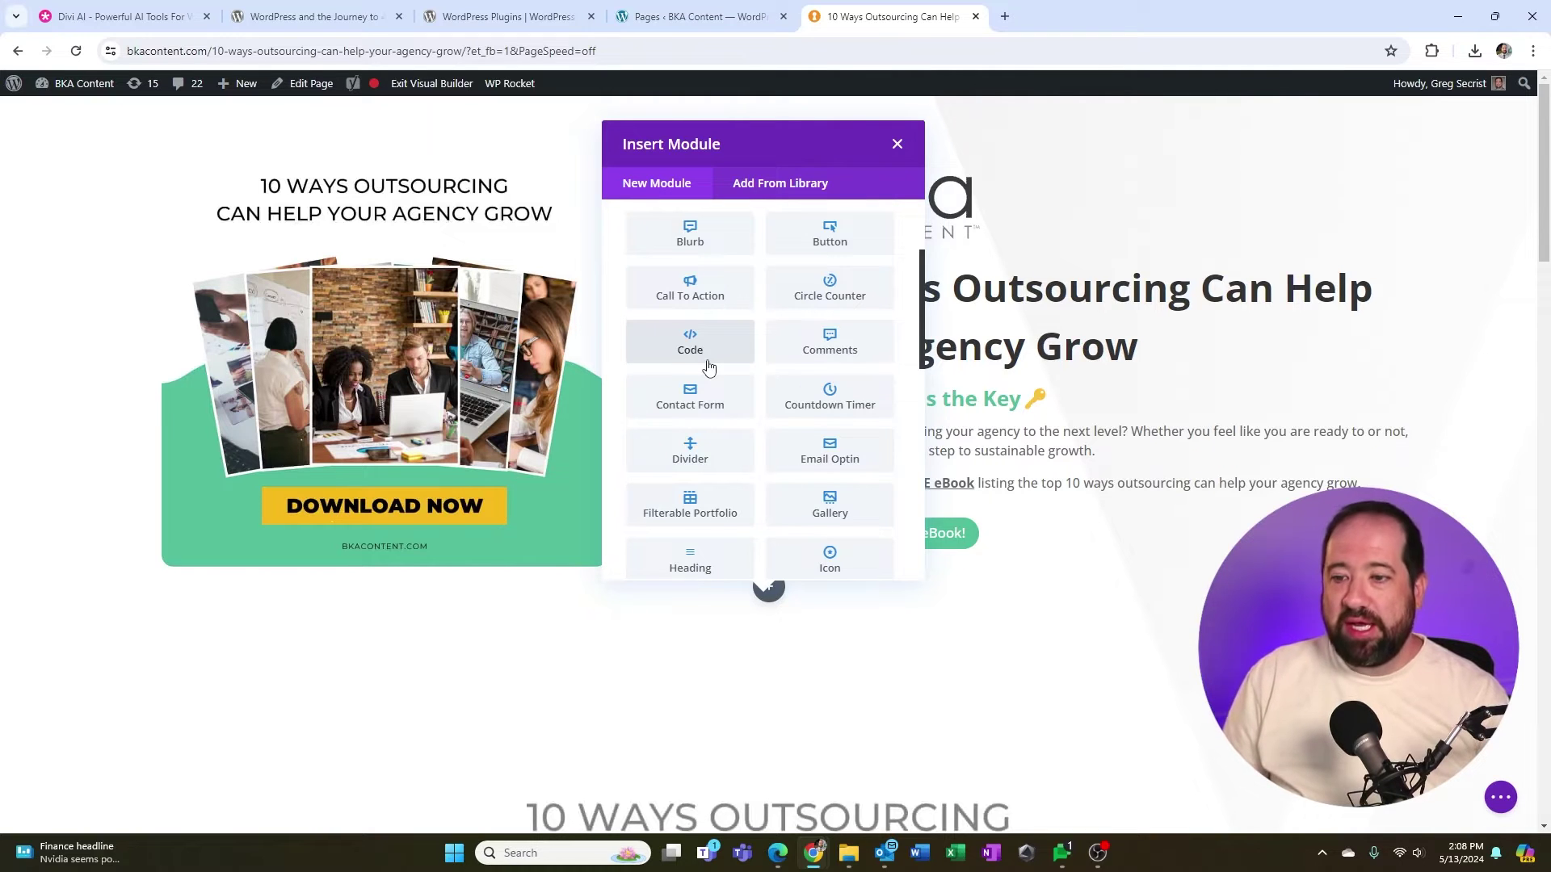
pyautogui.scroll(-2, 736, 455)
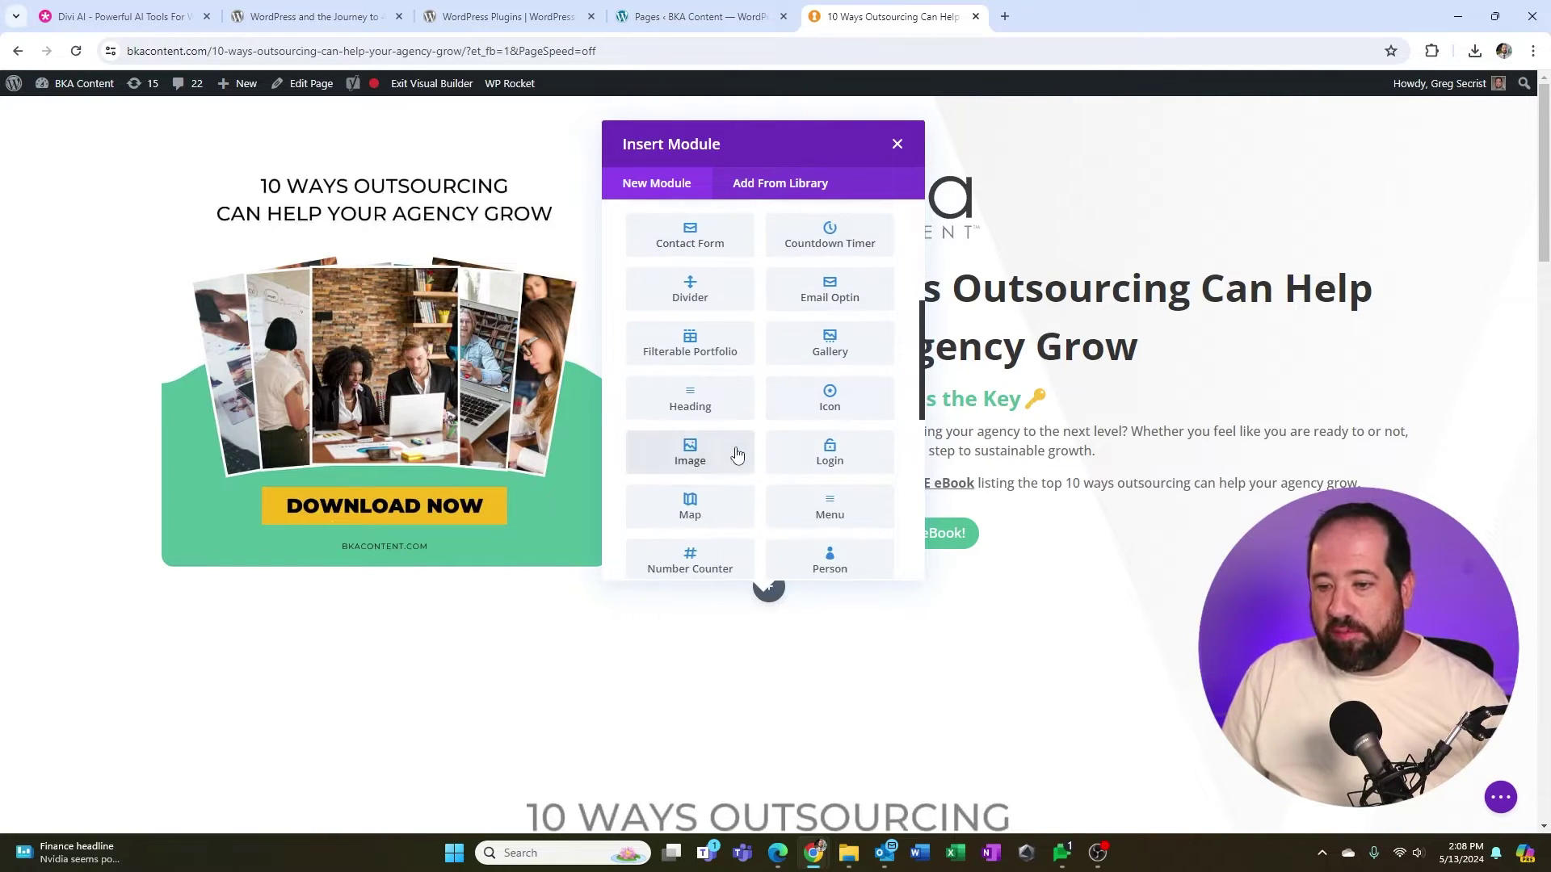
# Step: Insert an Image module and fill it with the laptop-on-desk photo from the Media Library
pyautogui.click(690, 454)
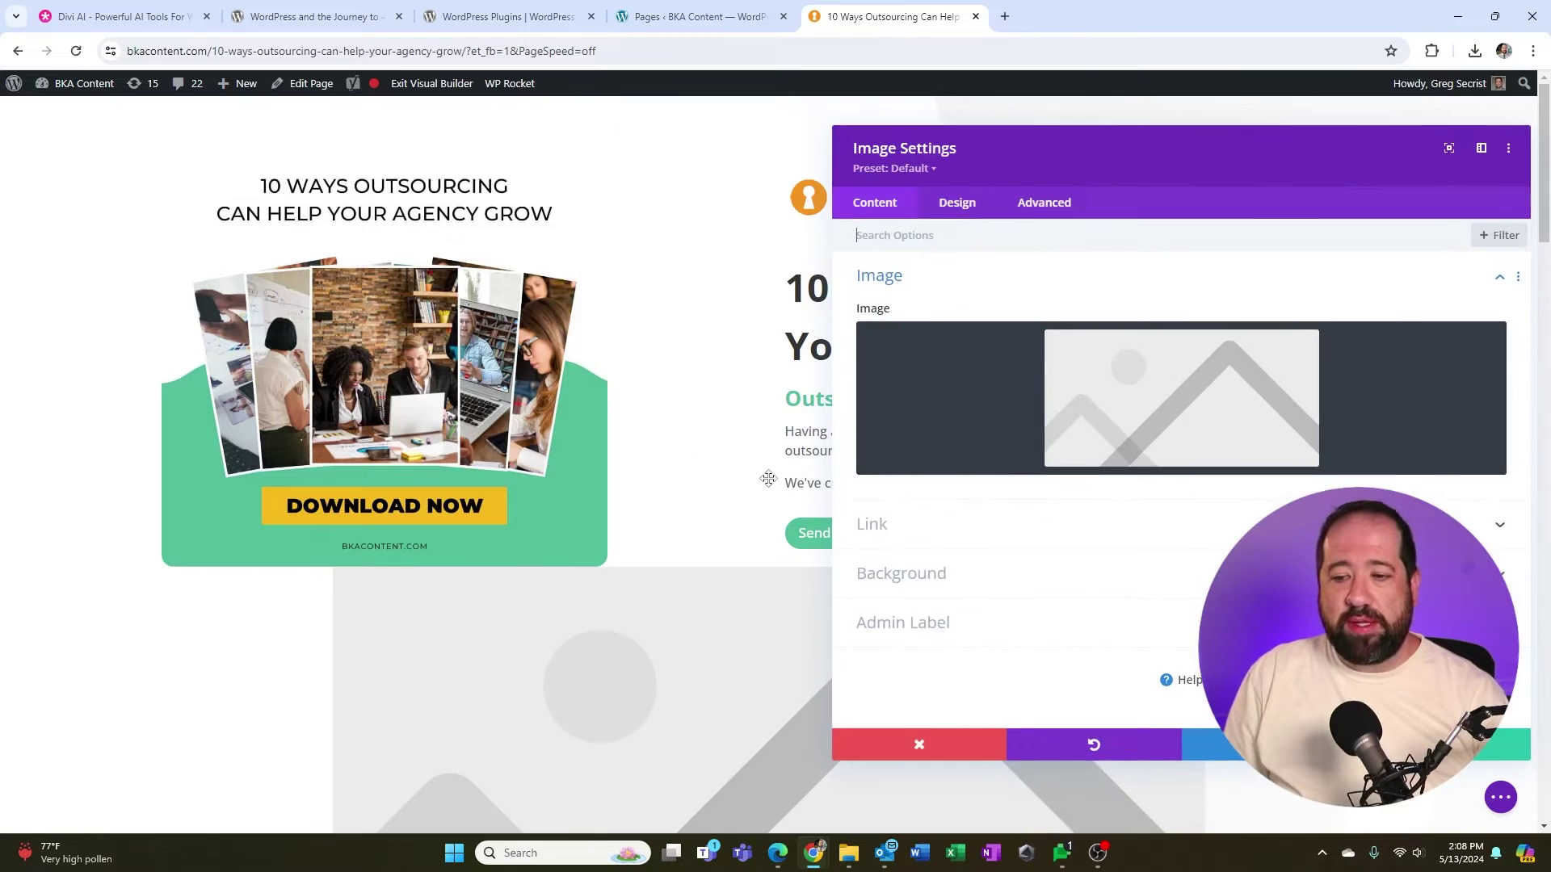
pyautogui.click(1159, 402)
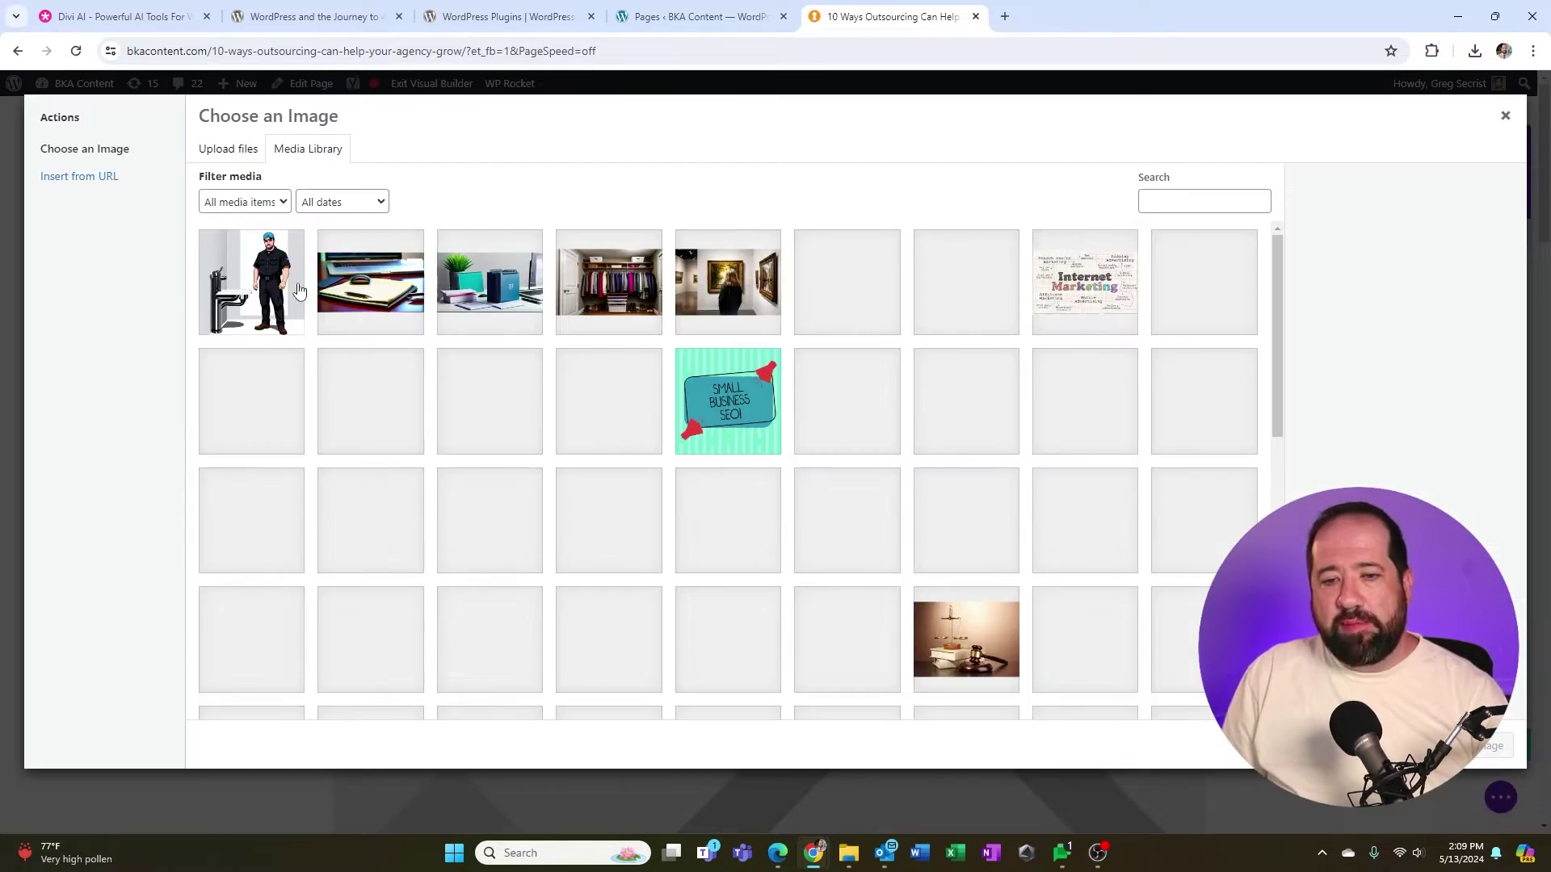
pyautogui.click(327, 291)
pyautogui.click(1454, 746)
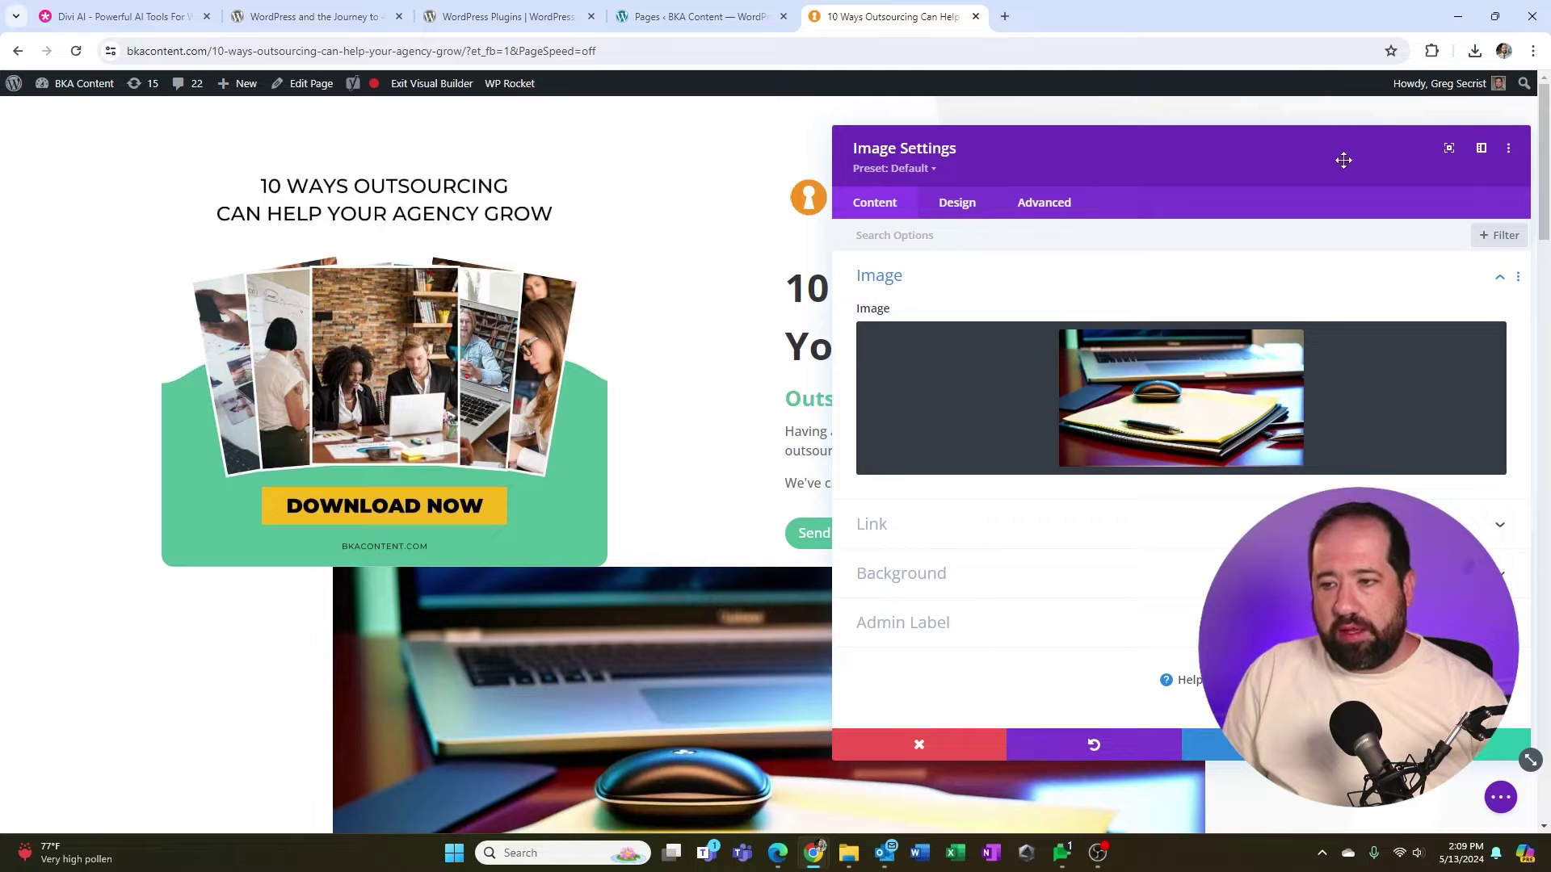
# Step: Dock the Image Settings and set the image's sizing to about 54% width, centered
pyautogui.click(1482, 150)
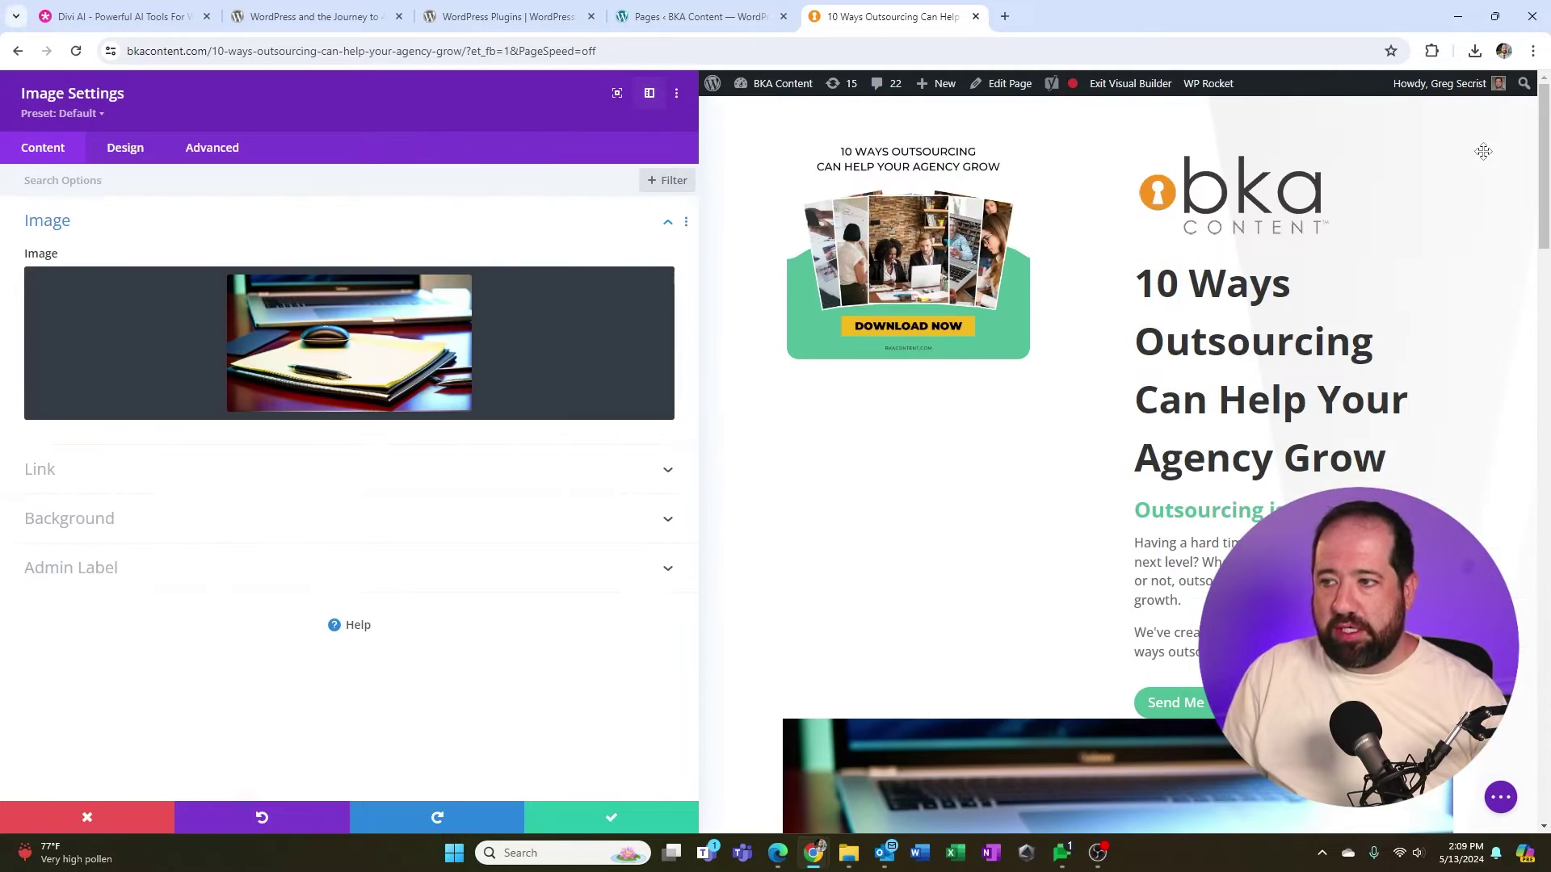
pyautogui.moveTo(523, 375)
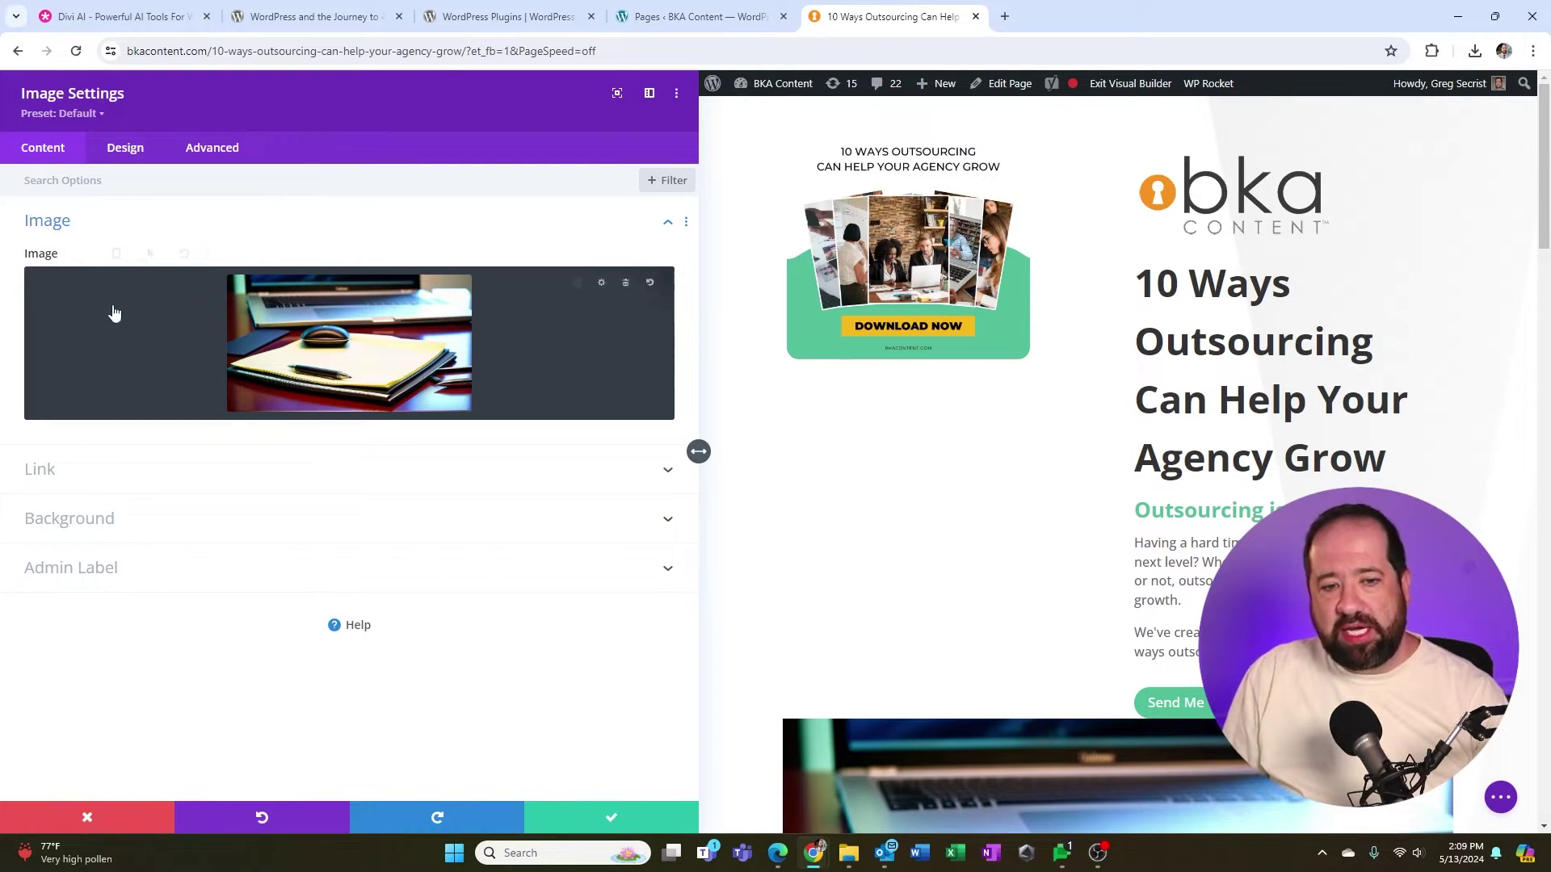
pyautogui.click(125, 148)
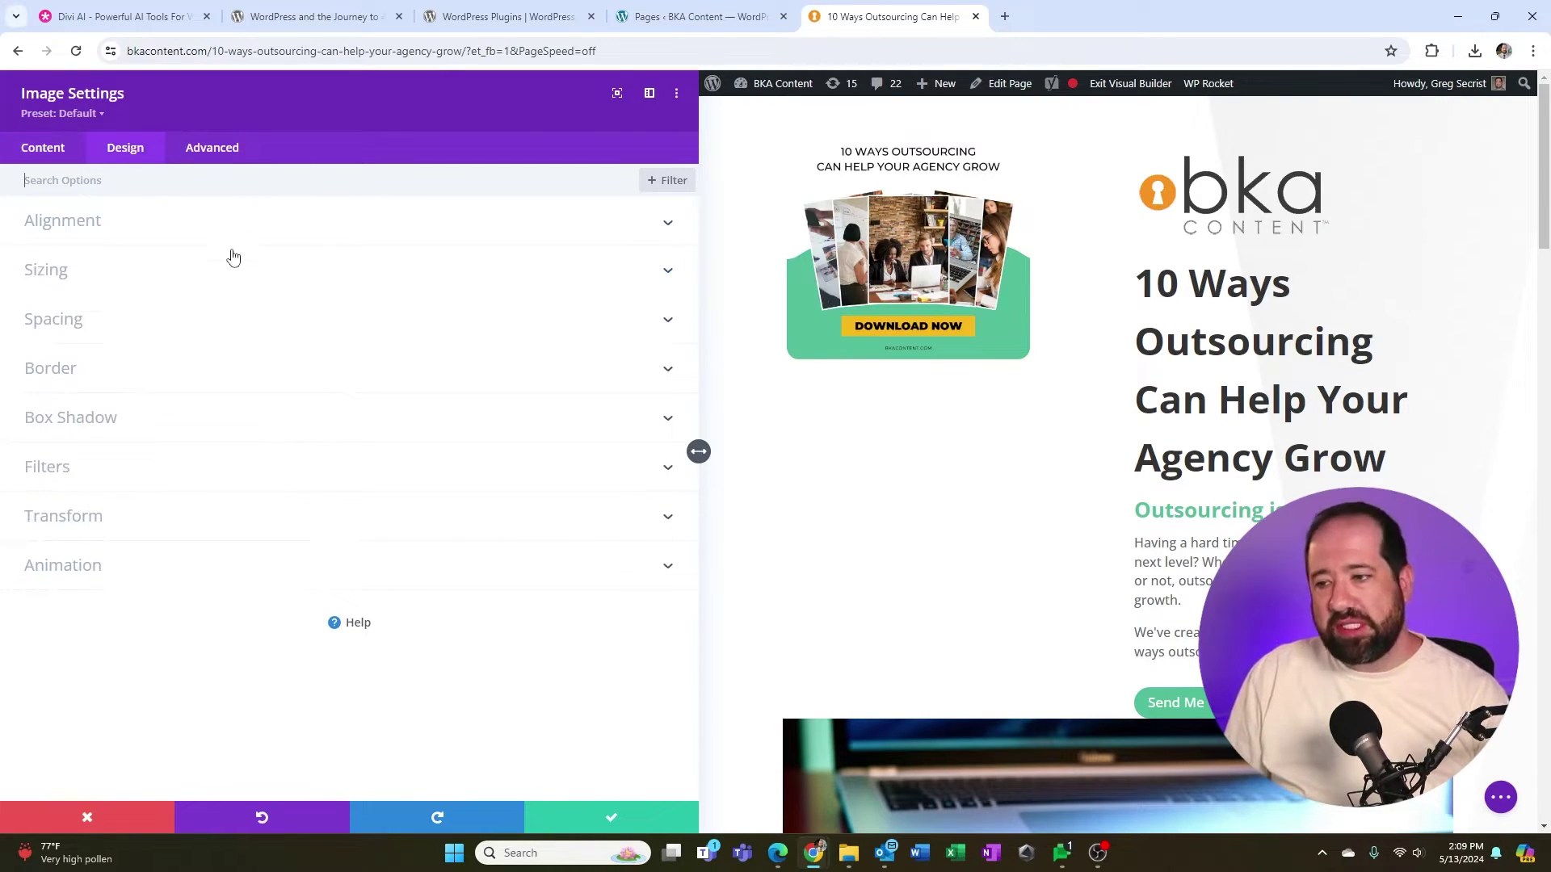
pyautogui.scroll(-4, 1111, 404)
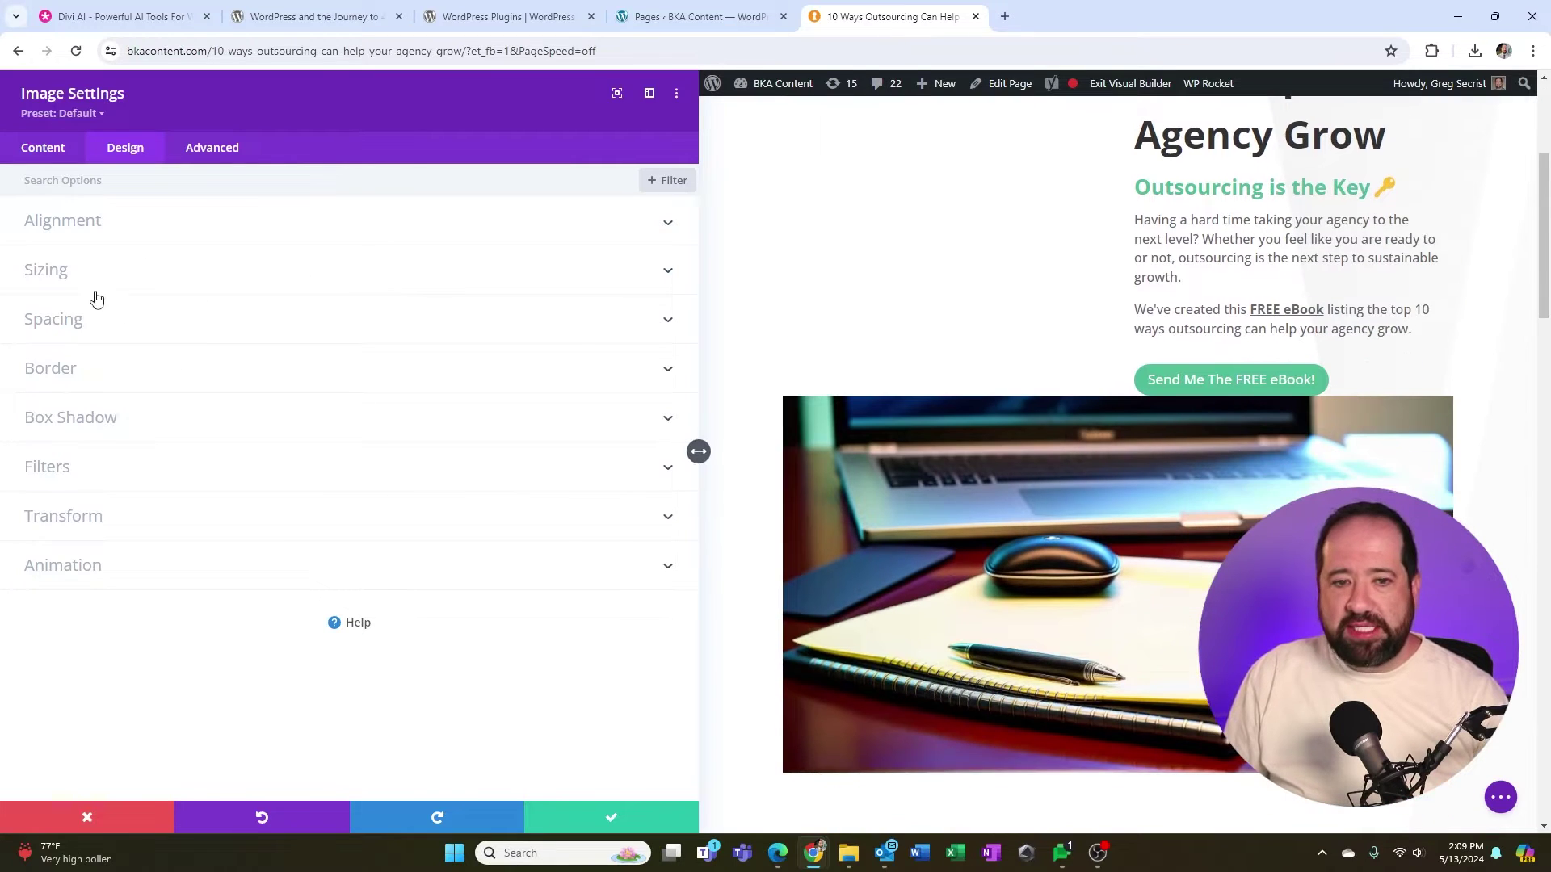
pyautogui.click(93, 287)
pyautogui.moveTo(429, 313); pyautogui.dragTo(247, 340)
pyautogui.click(329, 446)
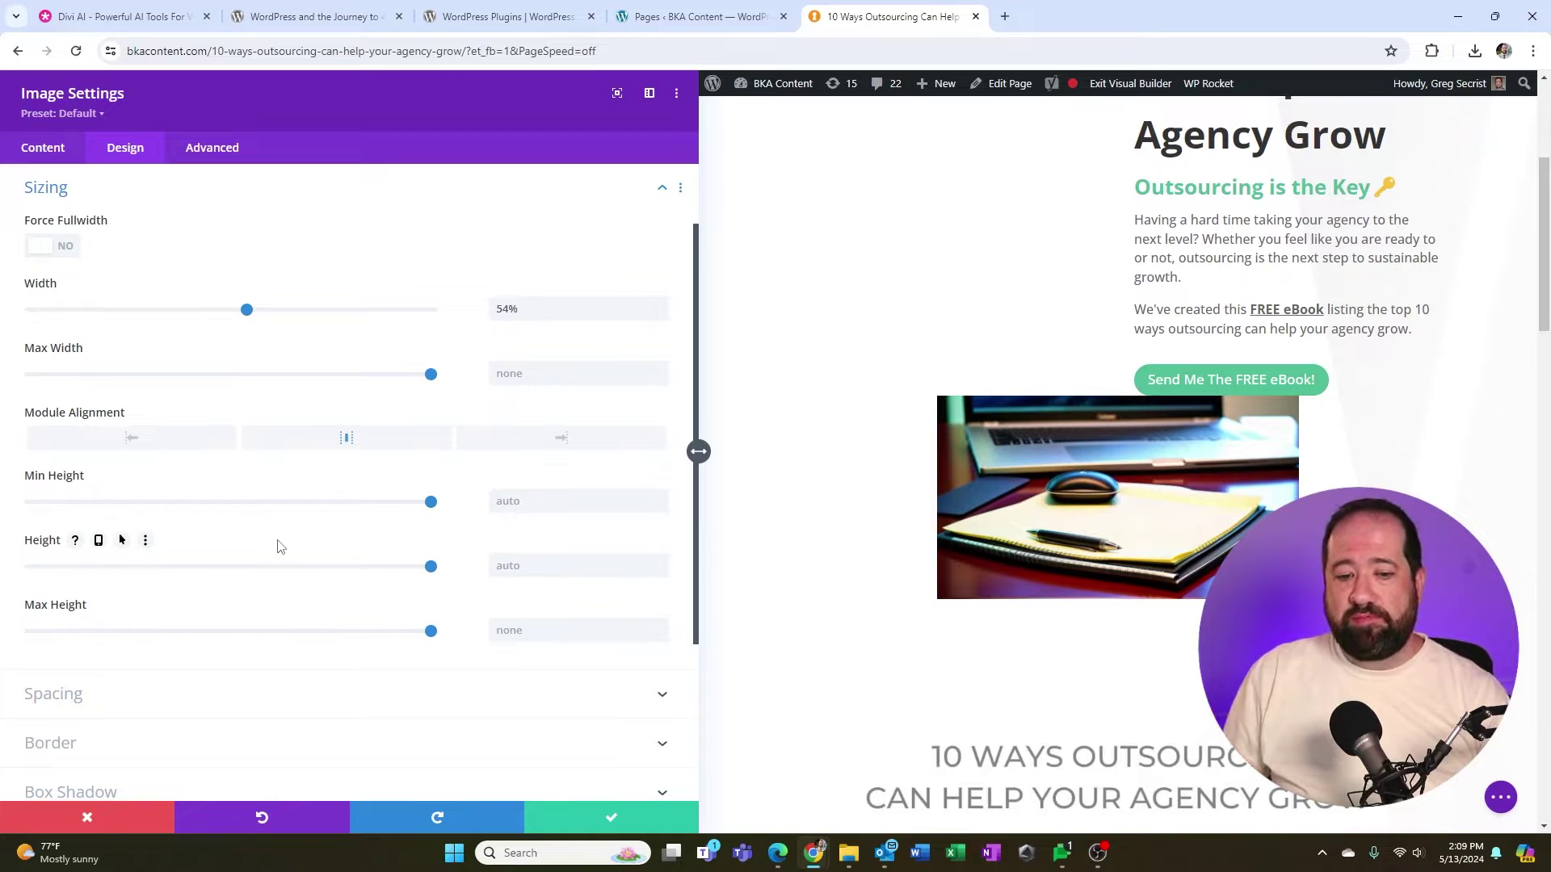
# Step: Discard the image changes and reopen the empty image module's settings
pyautogui.click(114, 817)
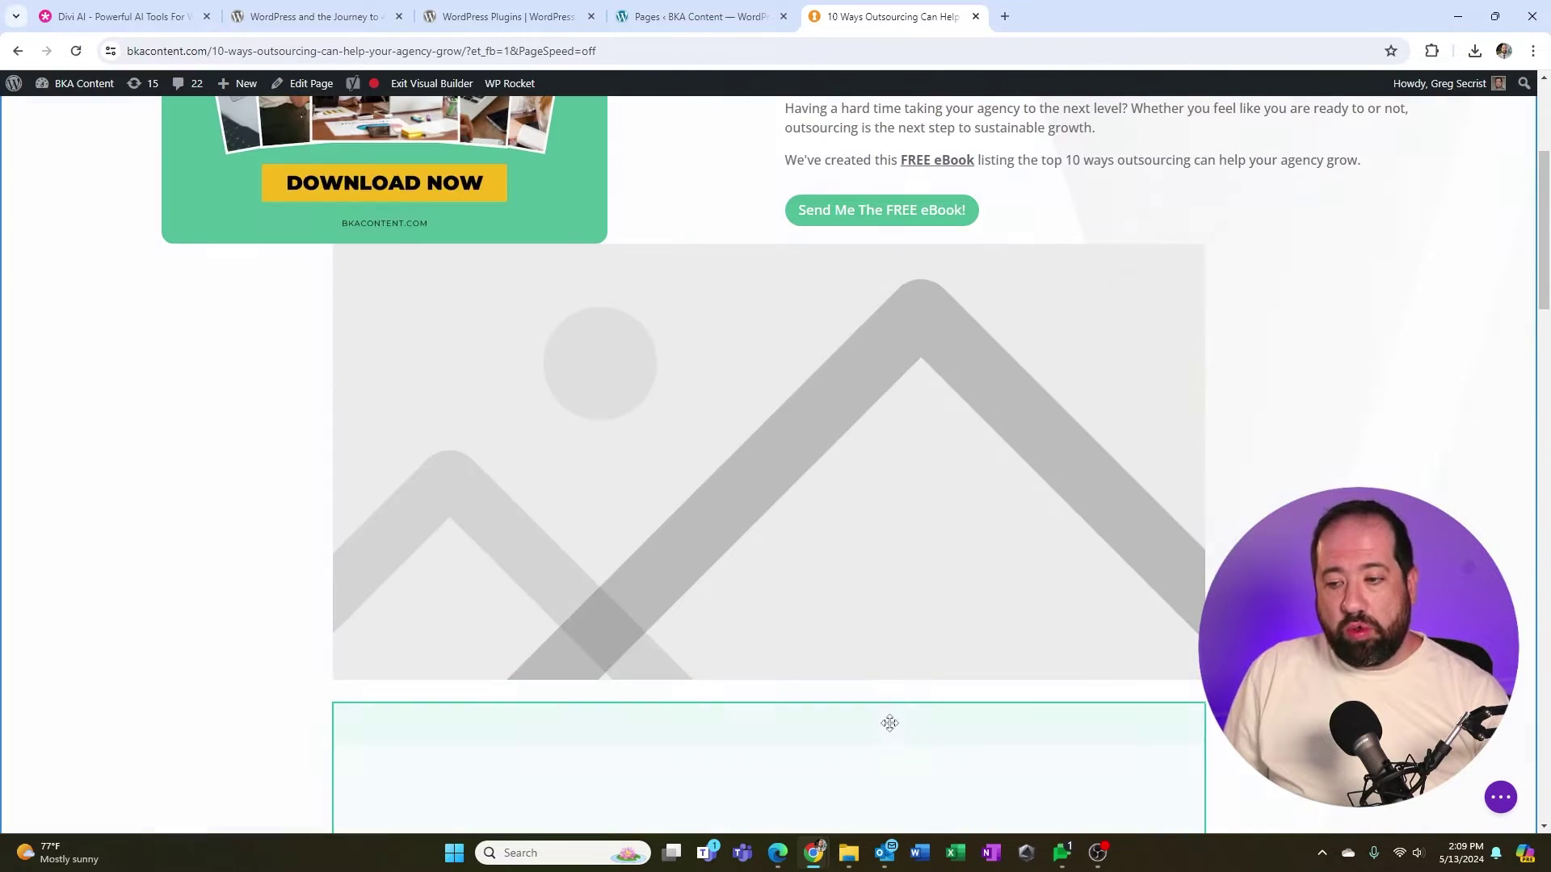
pyautogui.scroll(2, 970, 404)
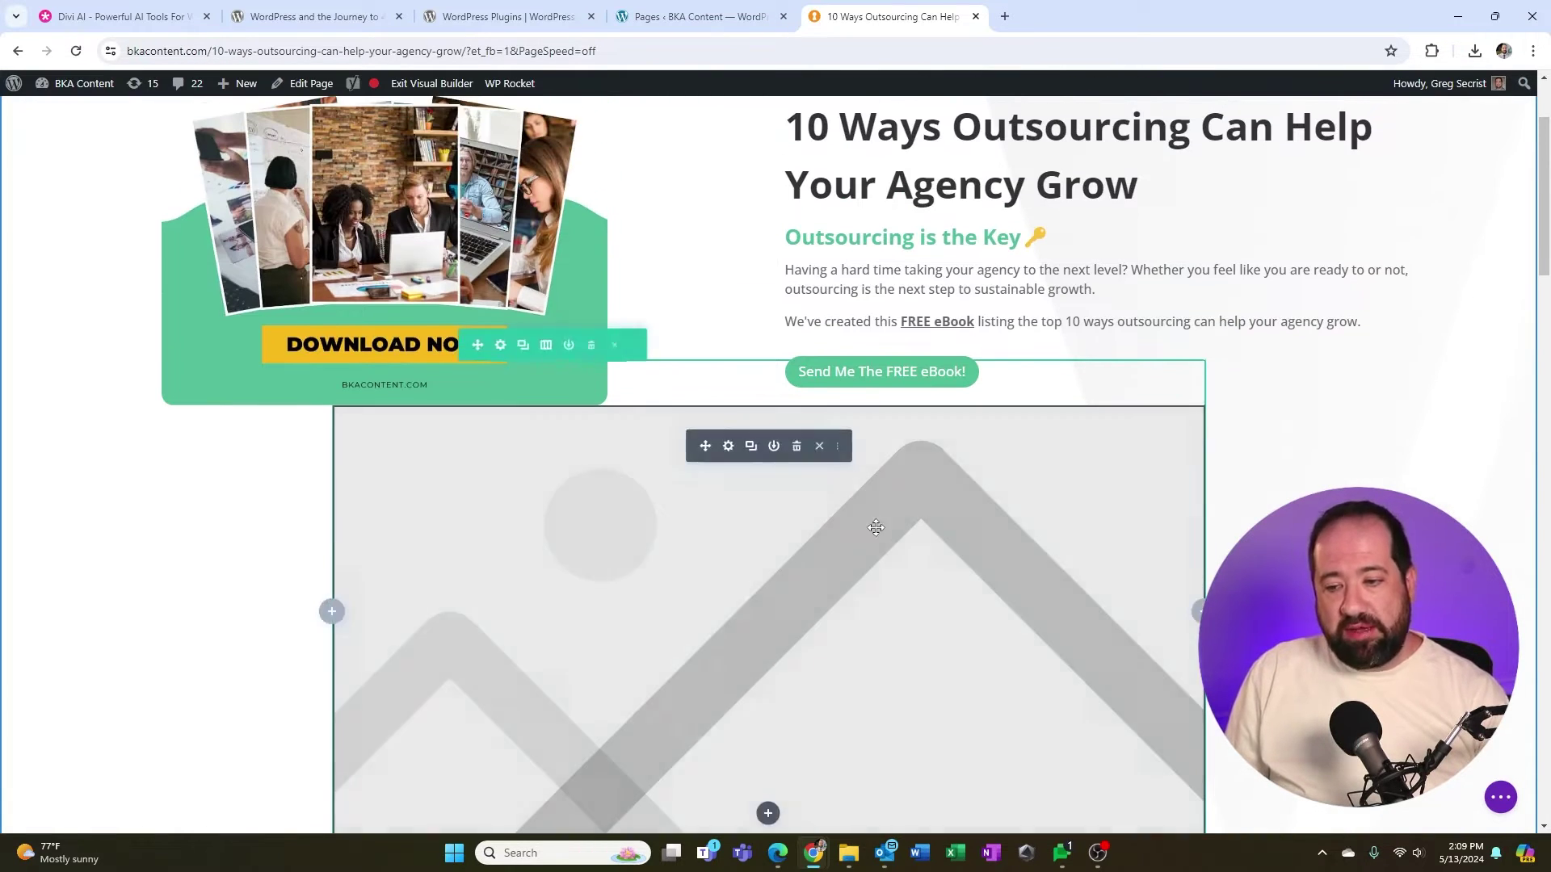
pyautogui.scroll(-1, 883, 527)
pyautogui.click(727, 370)
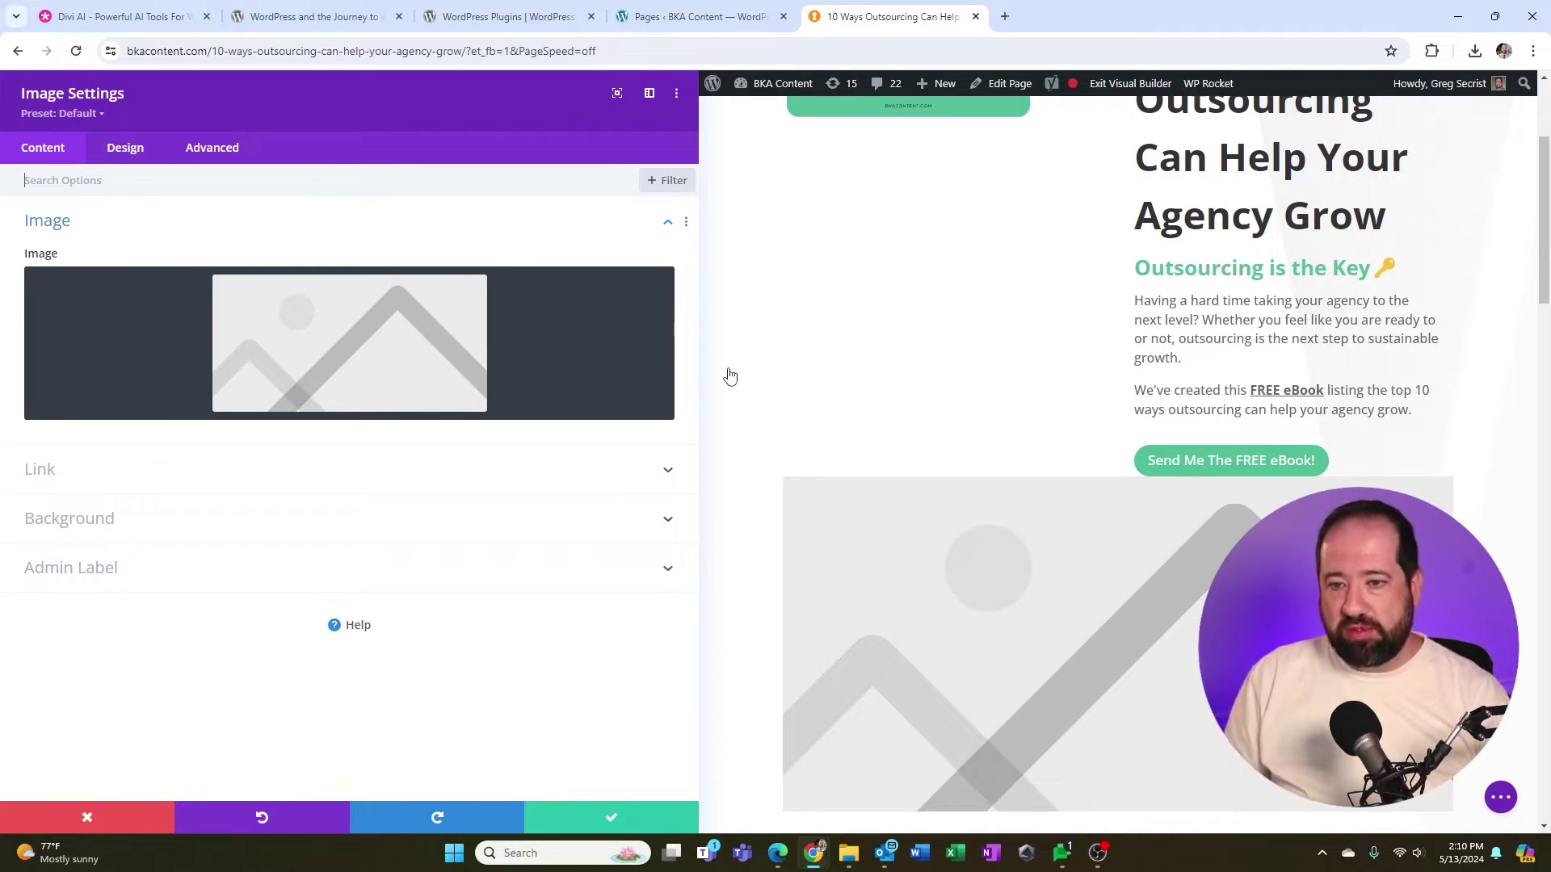
# Step: Request a Painting-style AI image, 'an image of a mushroom in a forest', at Square (1:1)
pyautogui.moveTo(502, 336)
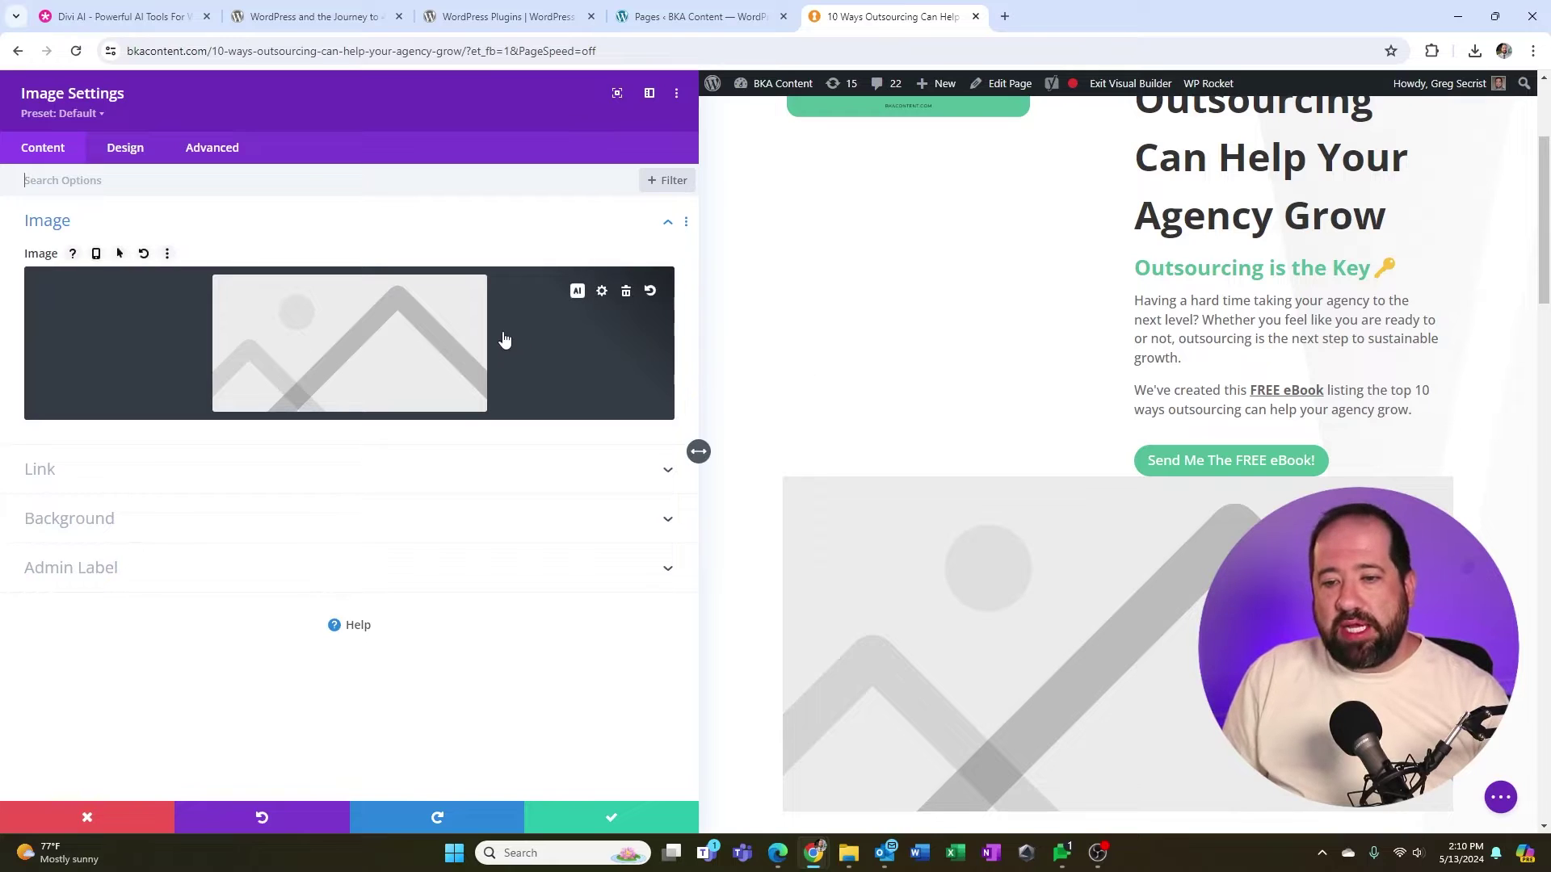
pyautogui.click(576, 292)
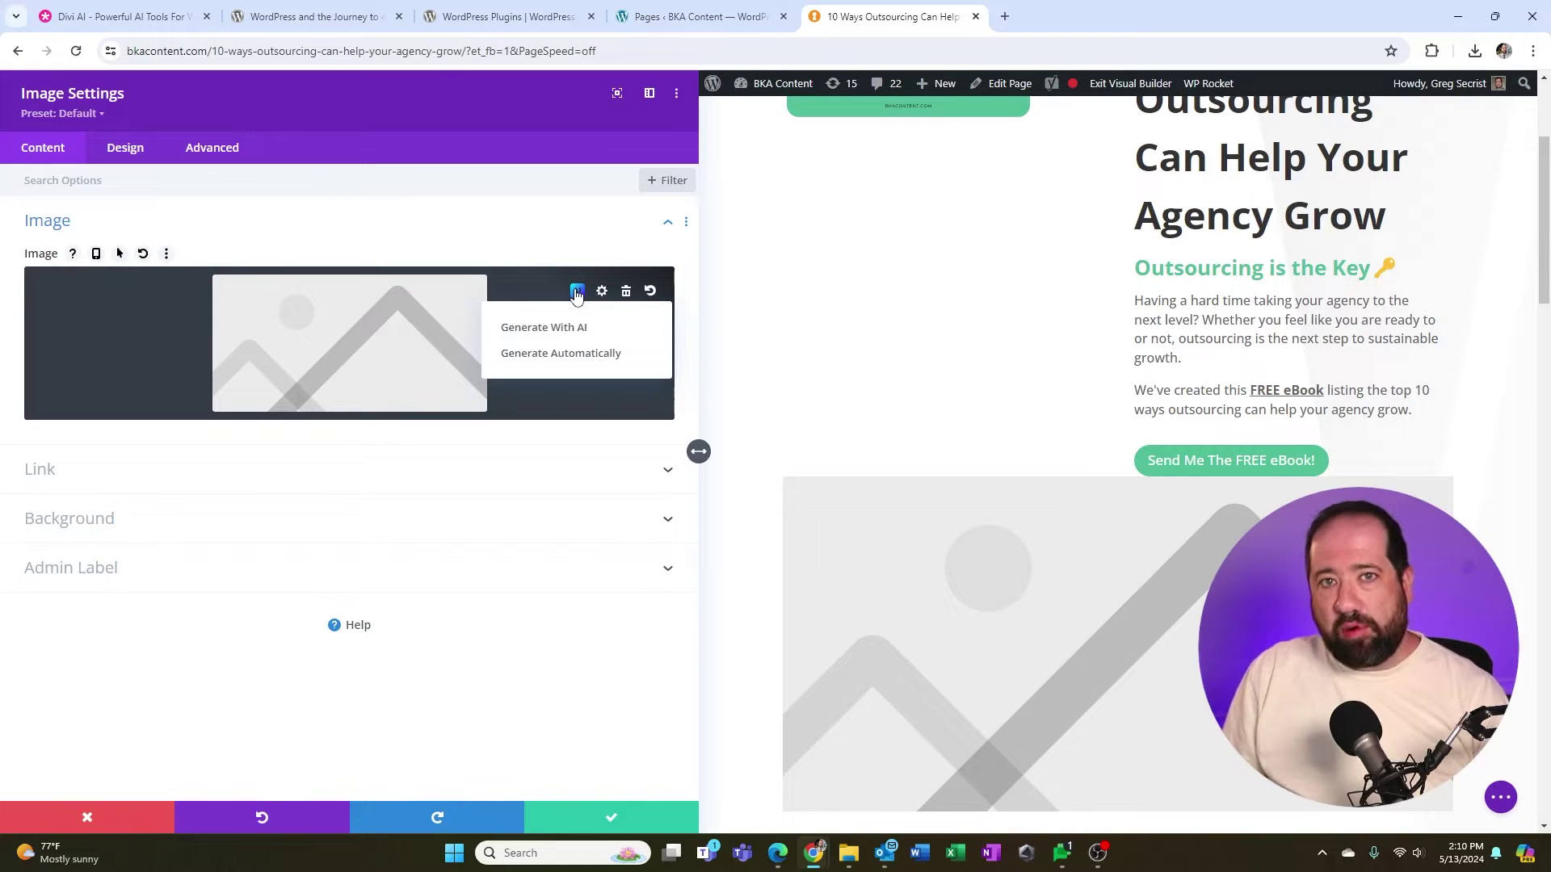
pyautogui.click(553, 335)
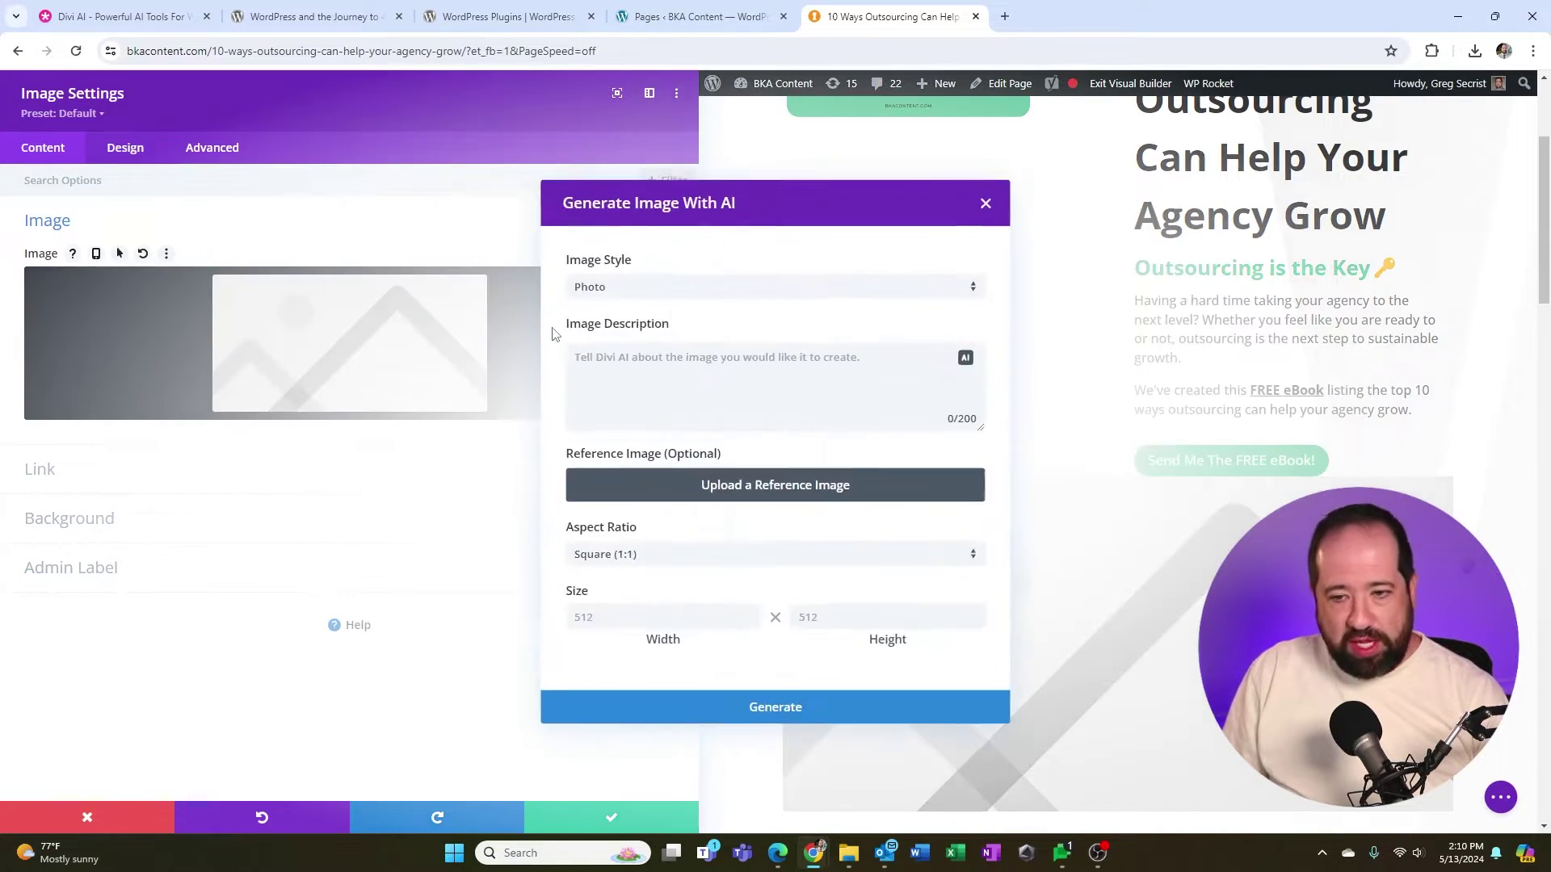
pyautogui.click(724, 299)
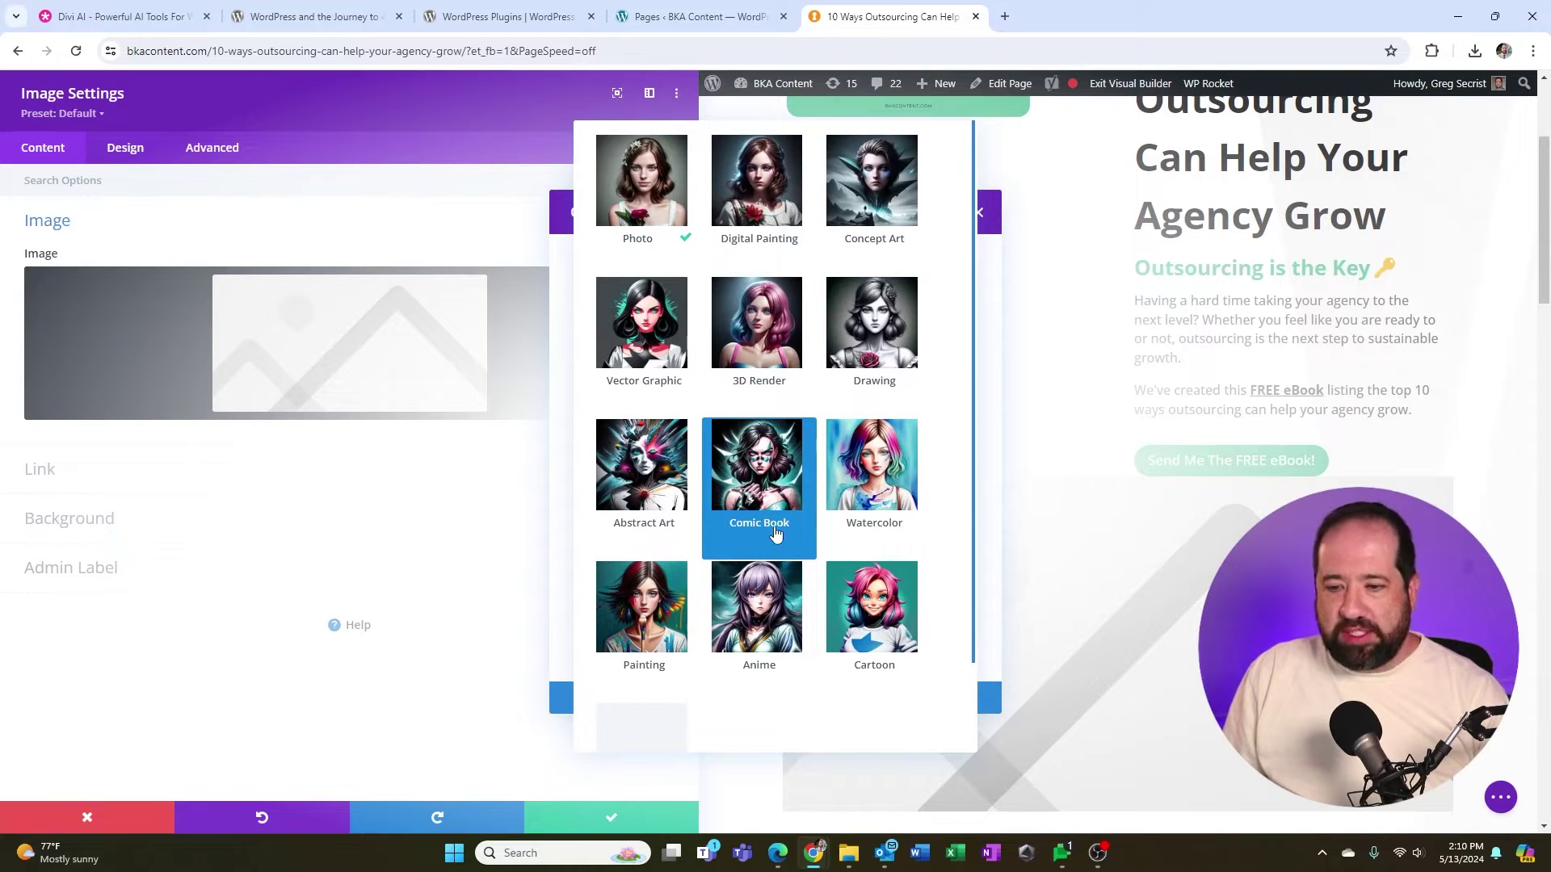
pyautogui.click(642, 618)
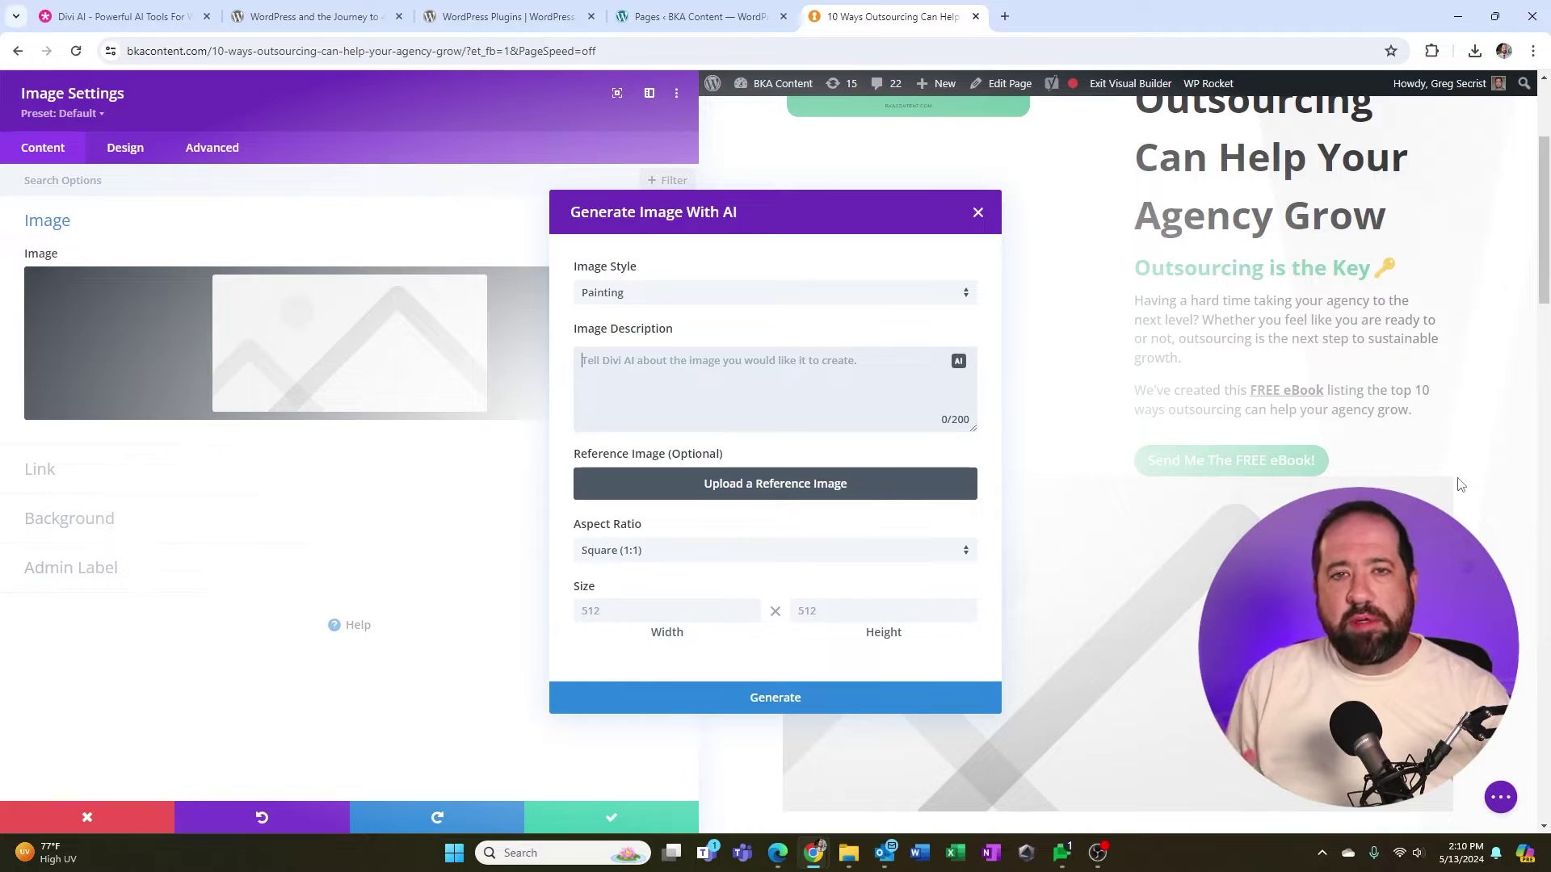
pyautogui.click(736, 381)
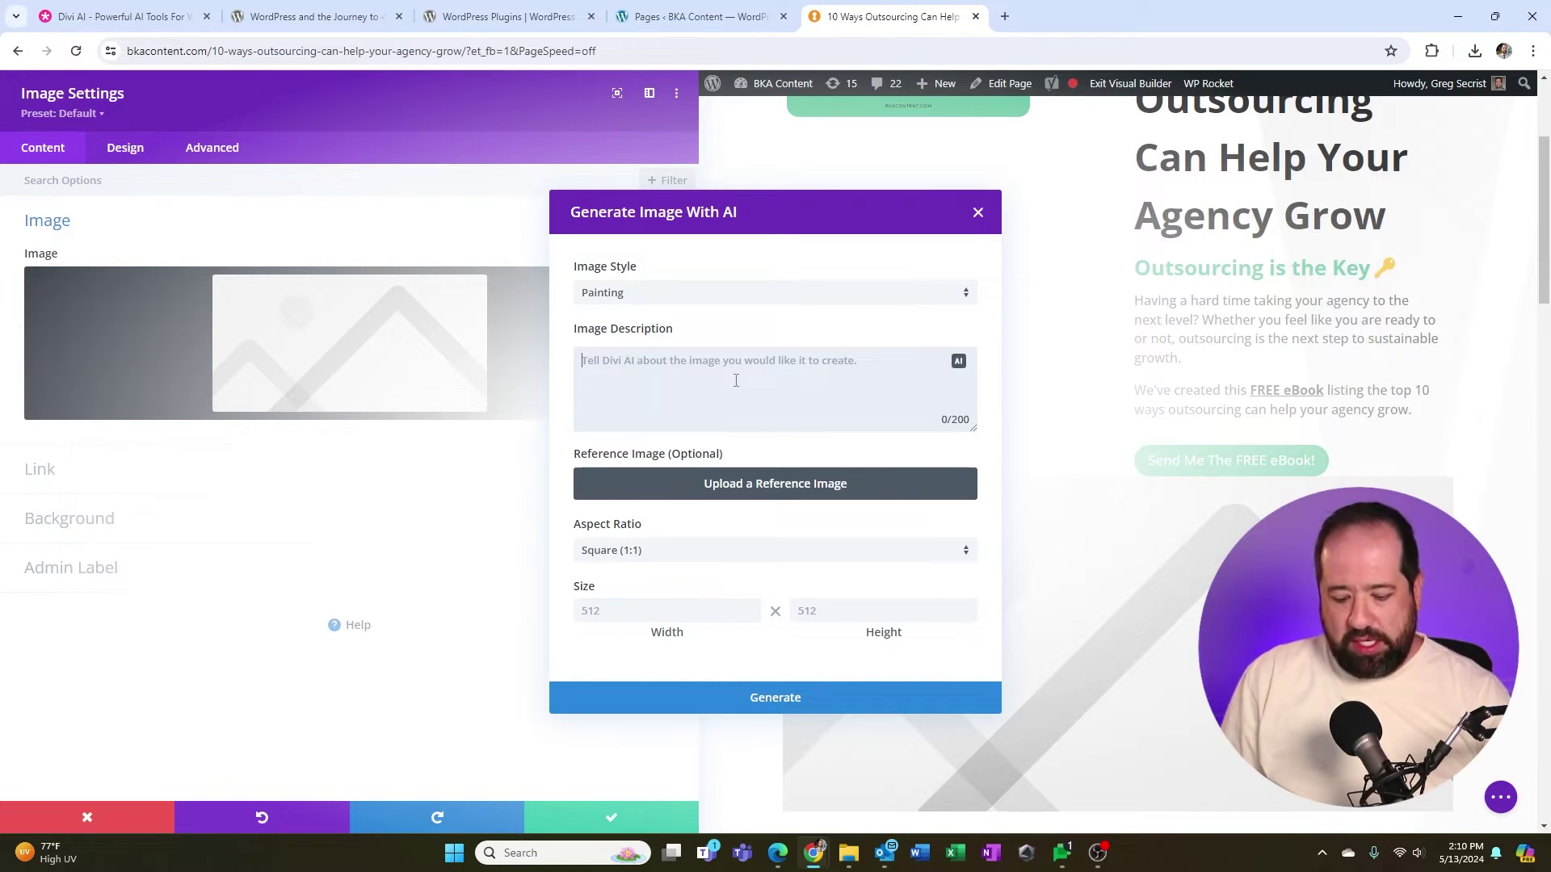
pyautogui.write('an image of ')
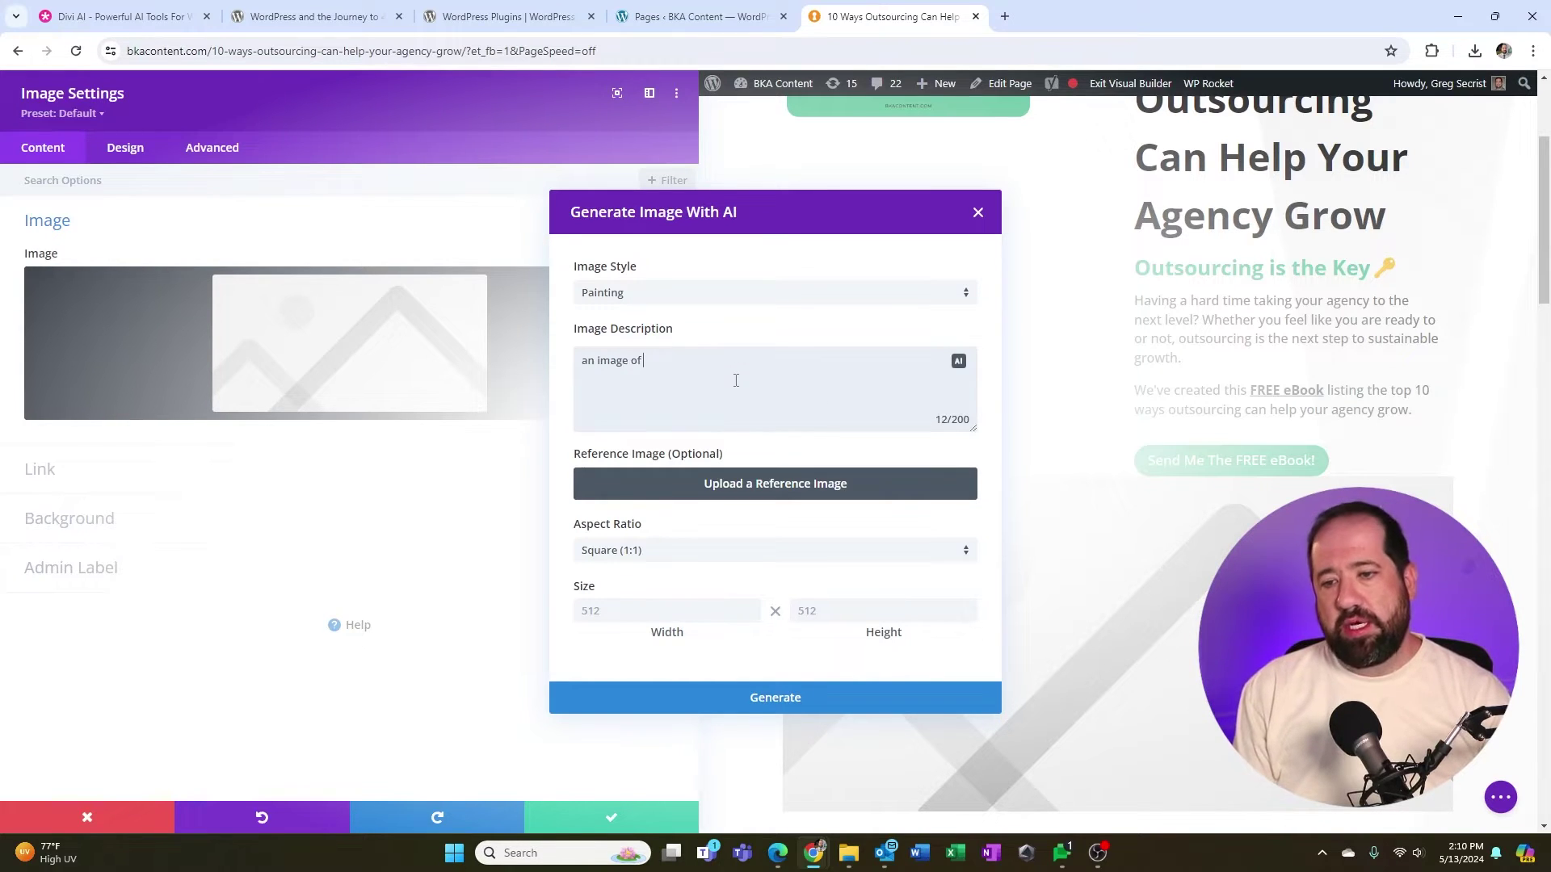
pyautogui.write('a mushroom in')
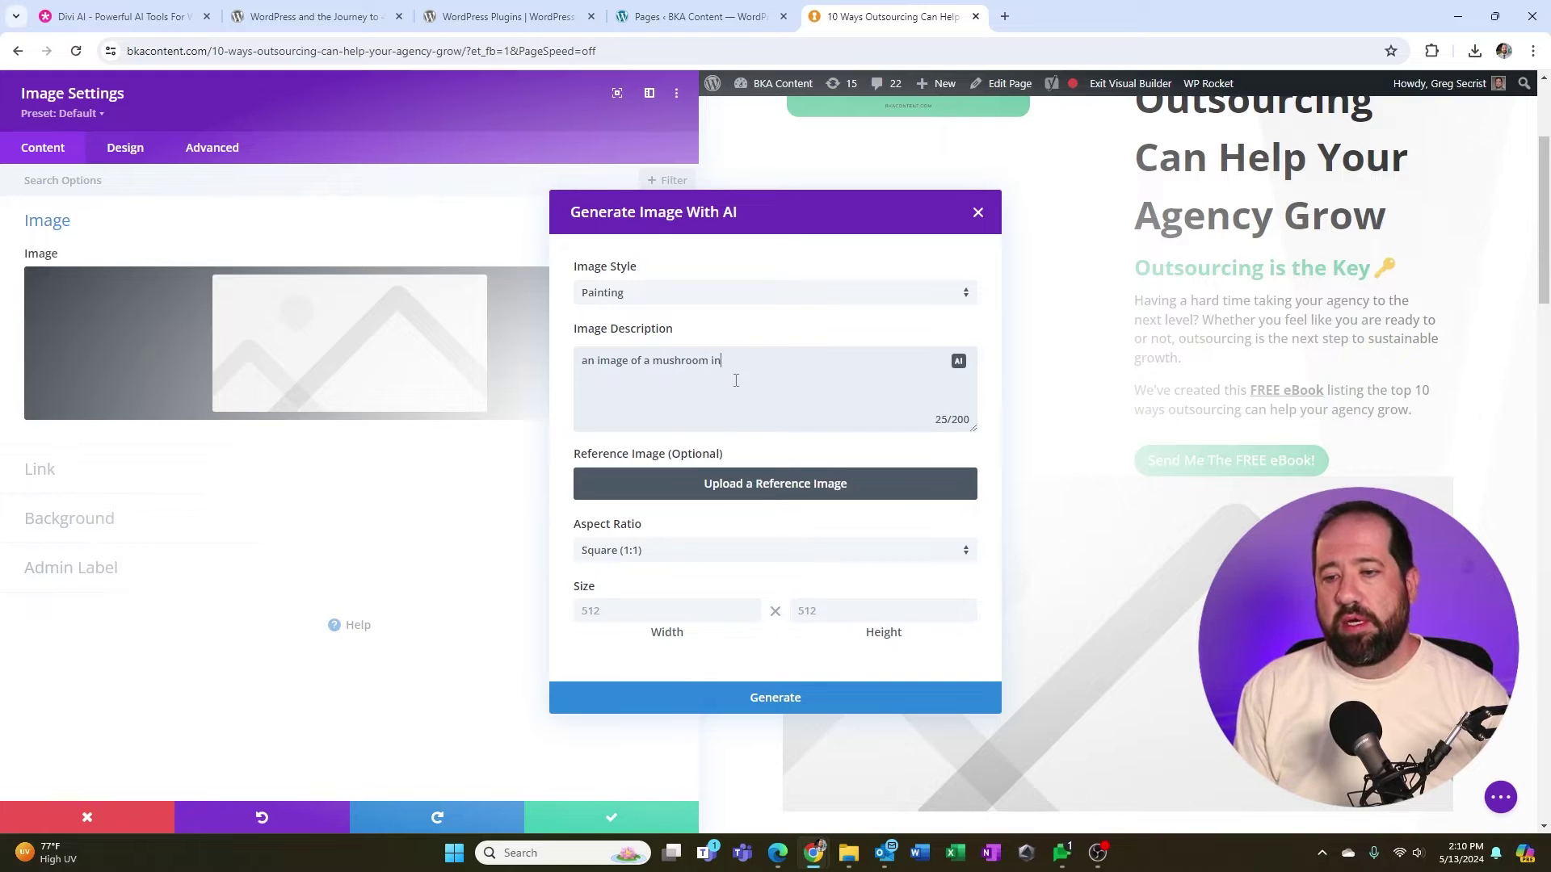
pyautogui.write(' a forest')
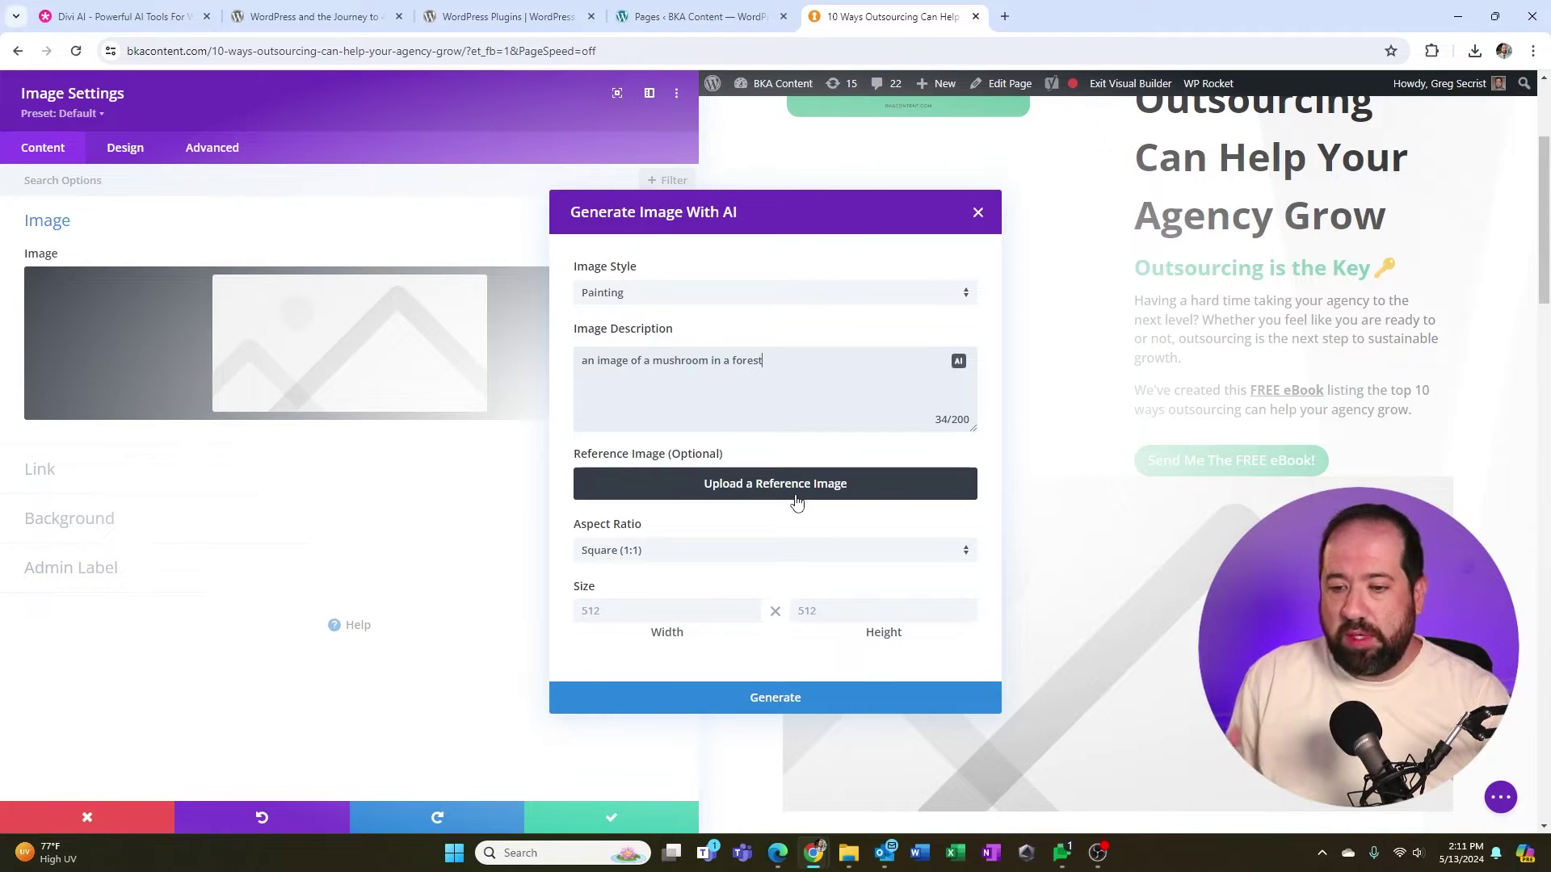
pyautogui.click(738, 552)
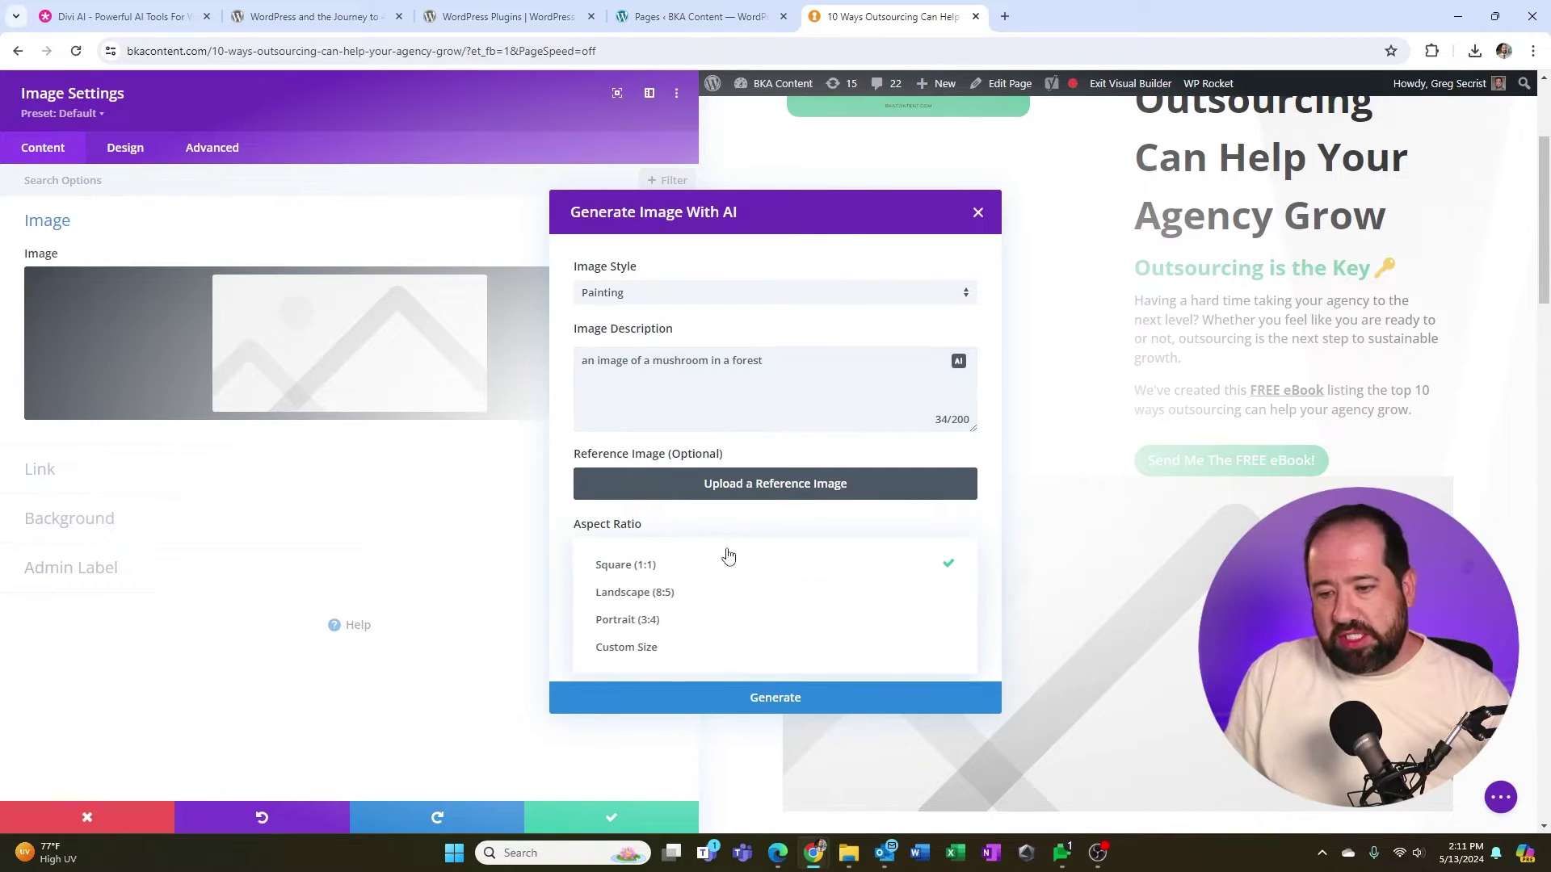
pyautogui.click(563, 591)
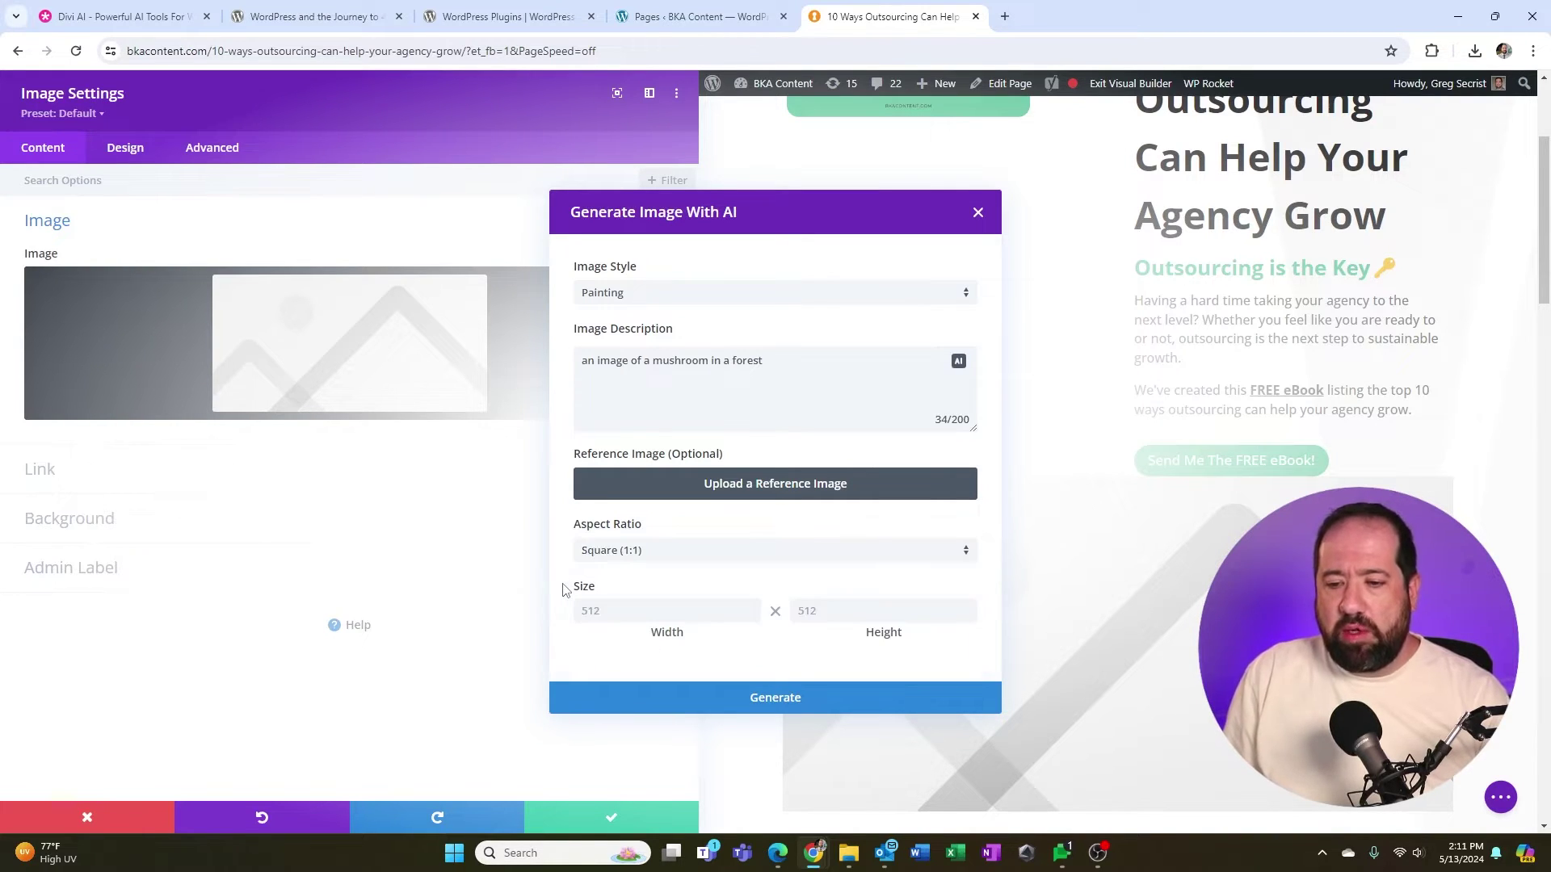
# Step: Generate the mushroom forest paintings and use the first one in the image module
pyautogui.click(803, 700)
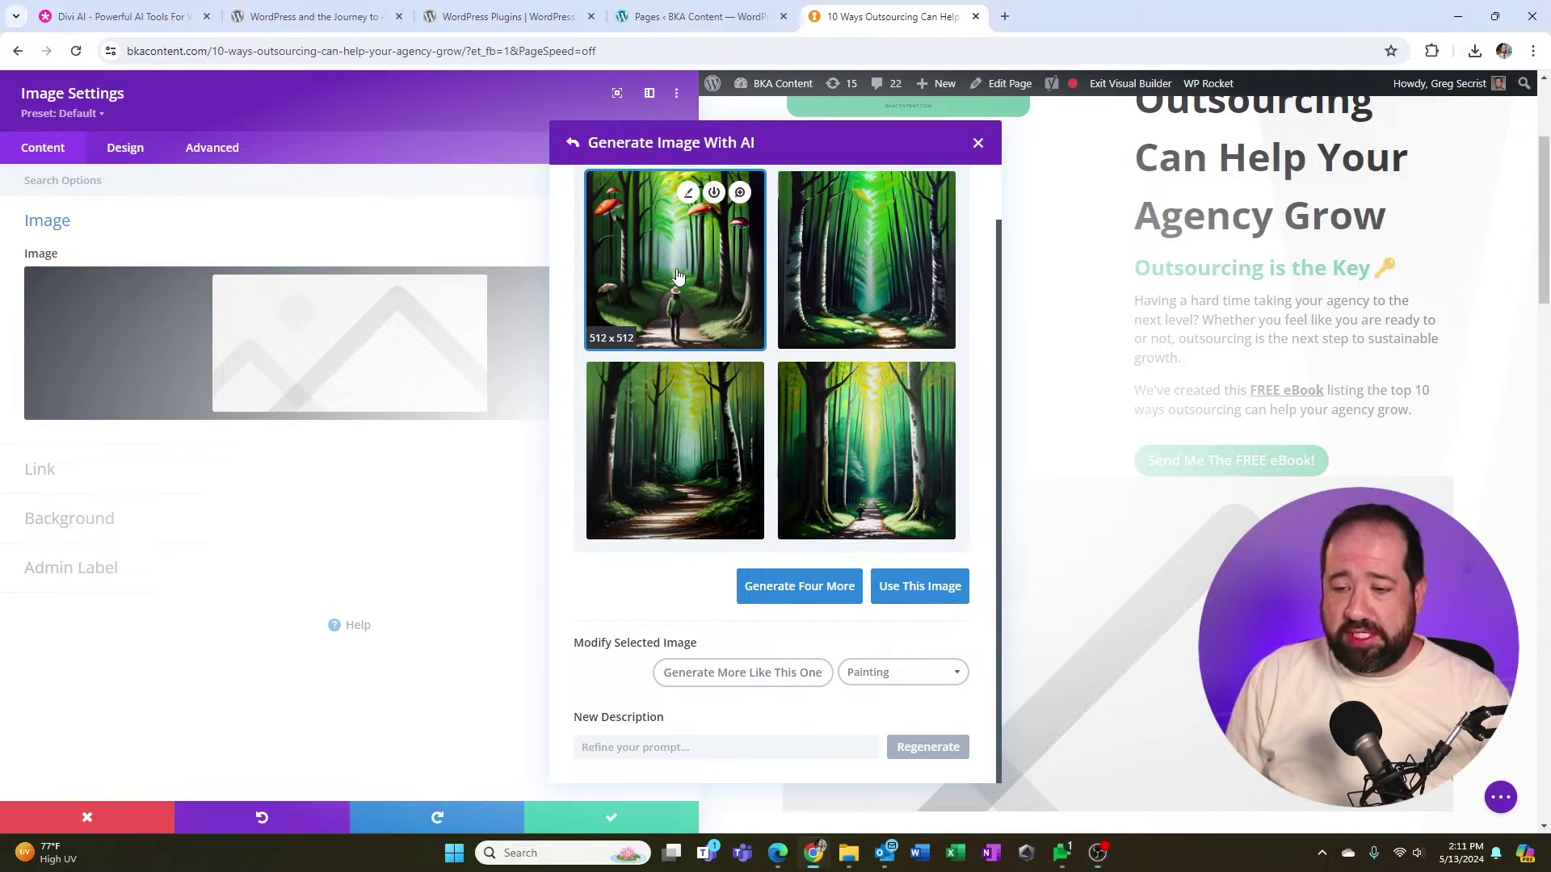
pyautogui.click(921, 598)
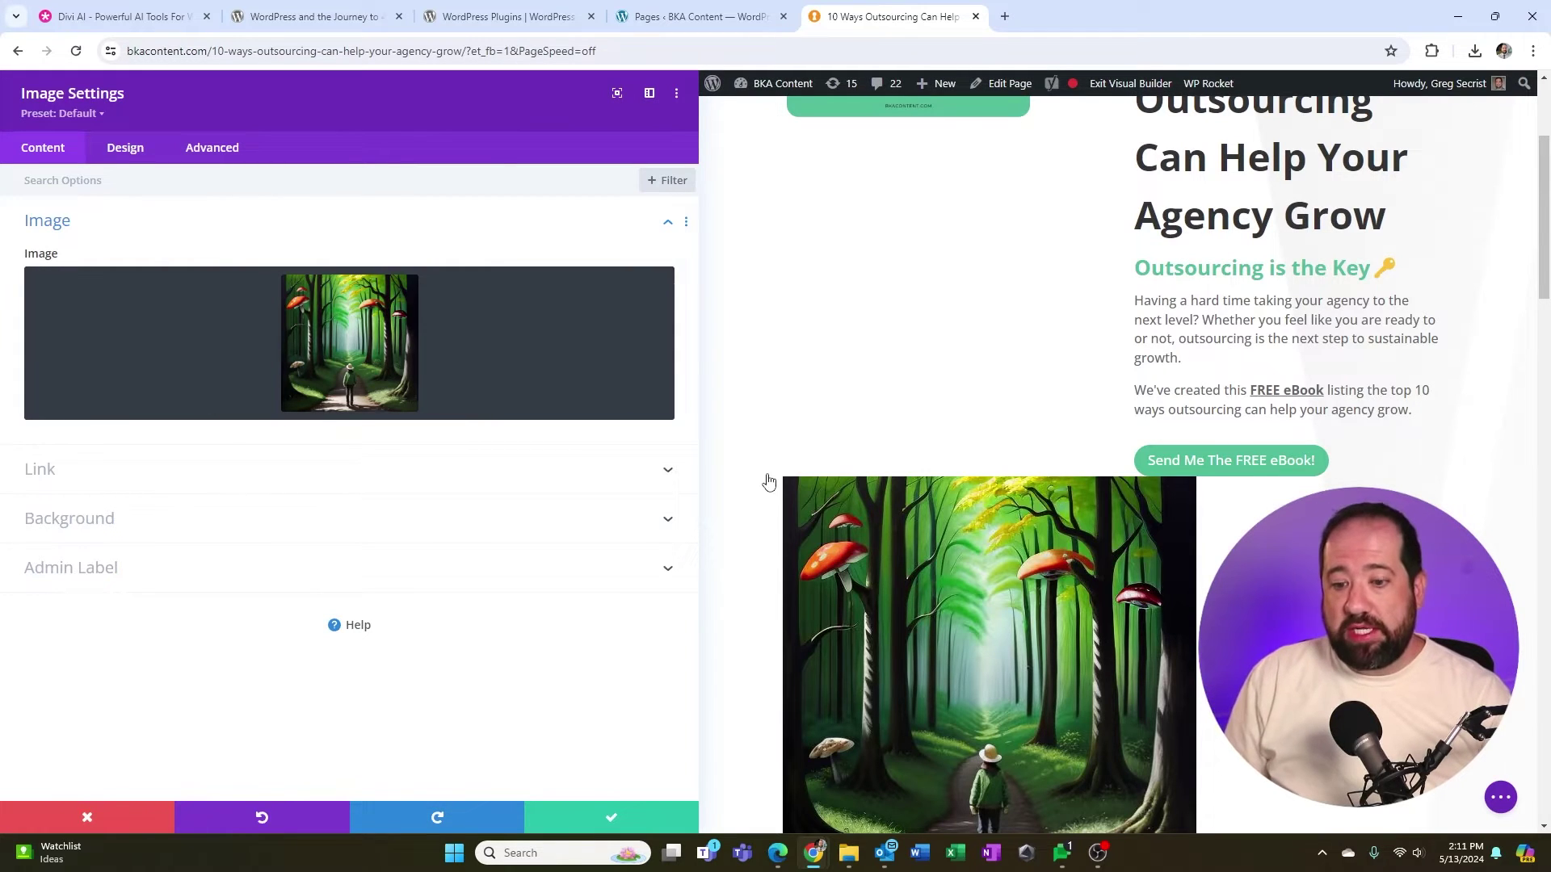
pyautogui.click(612, 817)
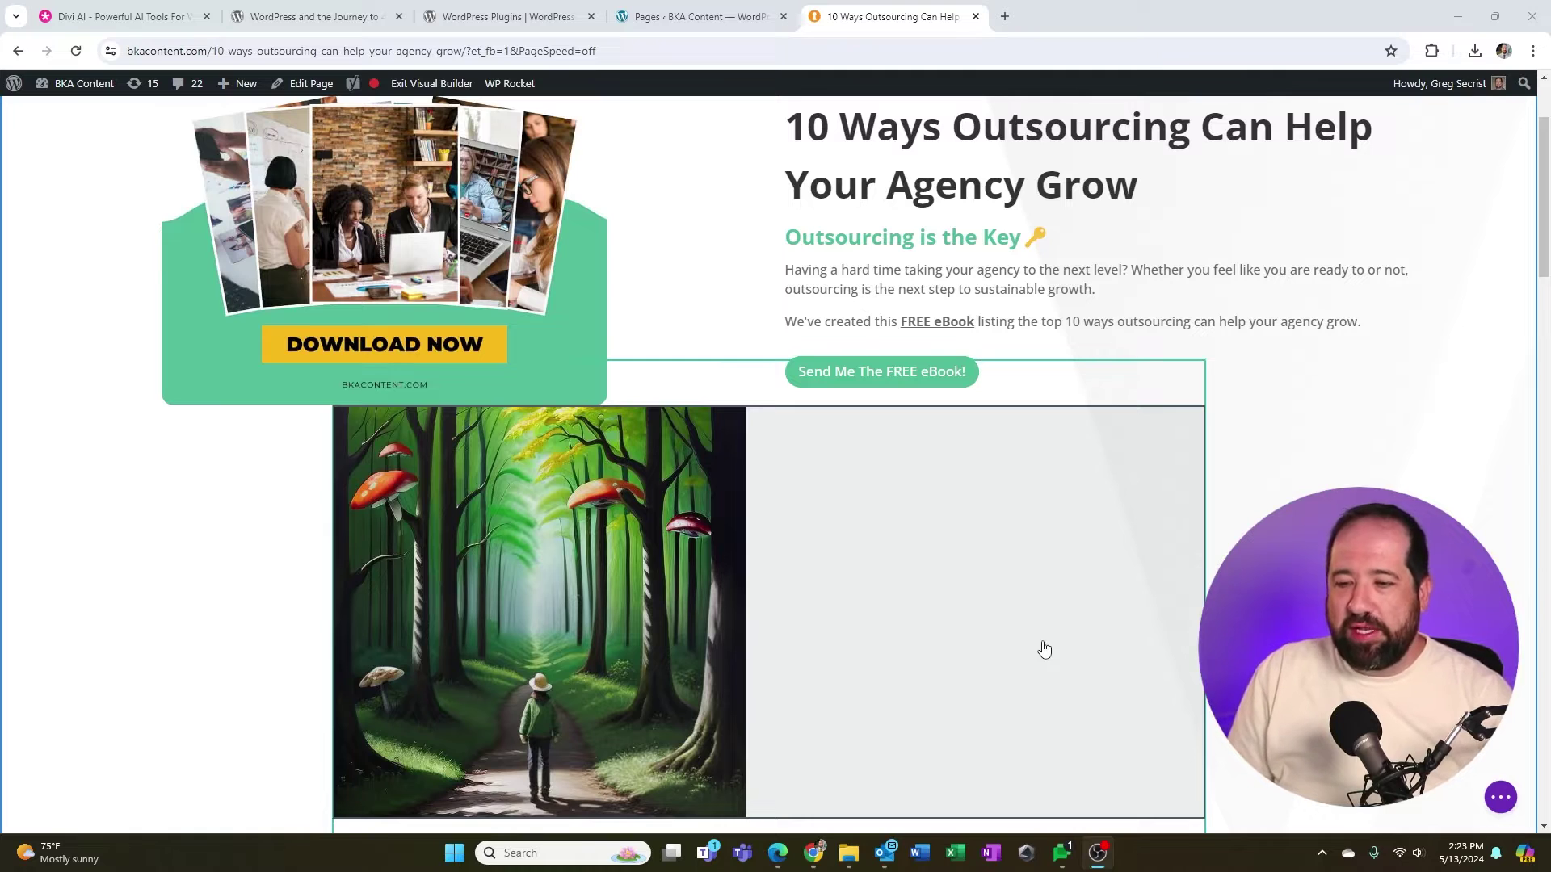
# Step: Change the image row's layout to two columns
pyautogui.scroll(-2, 1042, 484)
pyautogui.scroll(1, 695, 453)
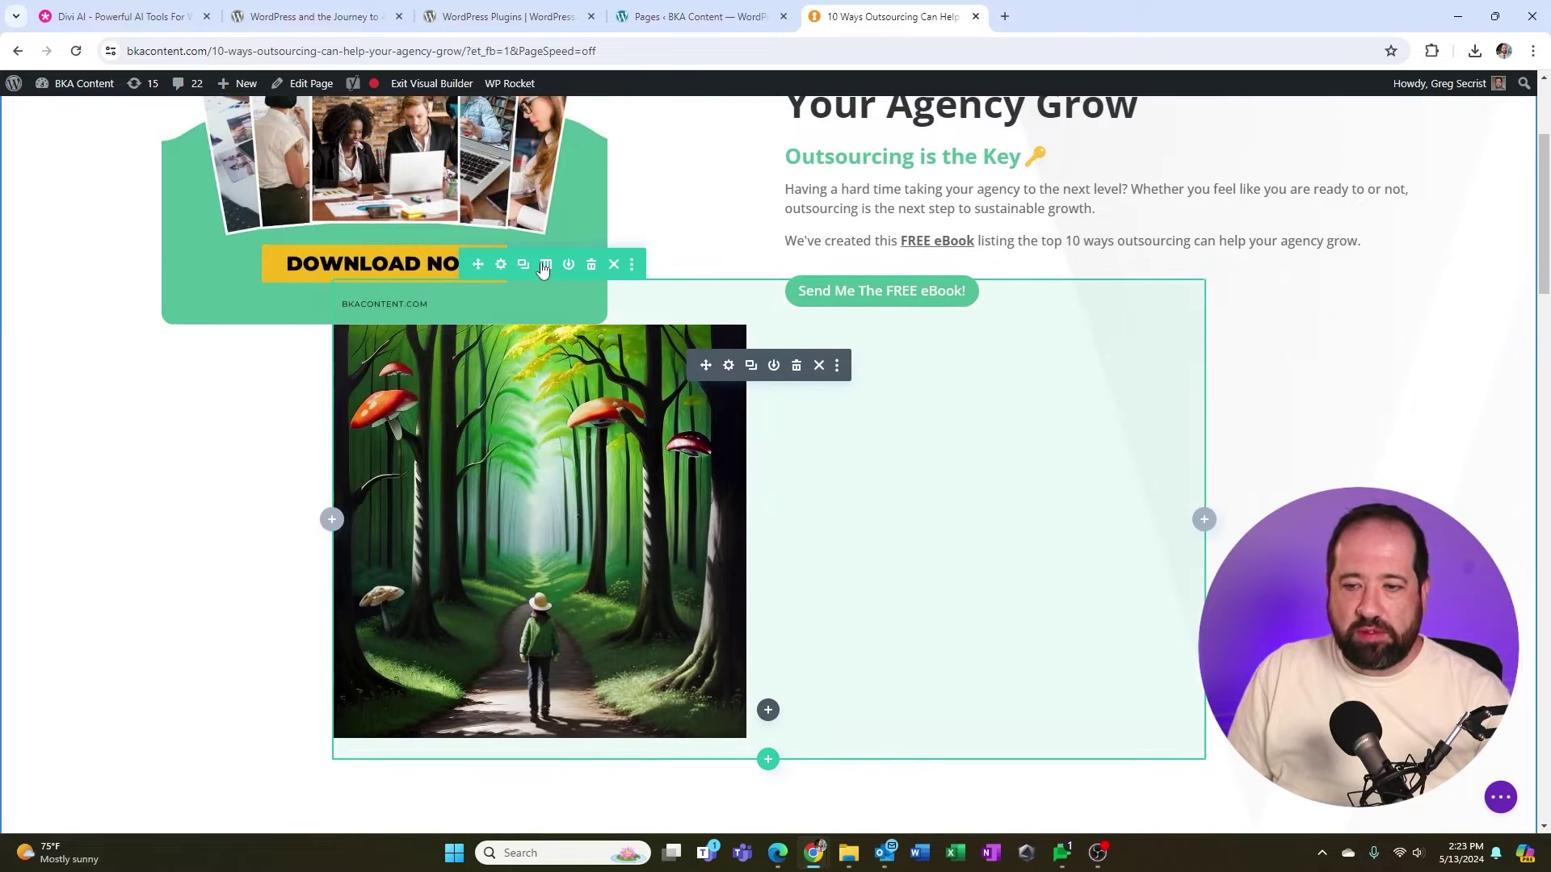
pyautogui.click(544, 267)
pyautogui.click(552, 358)
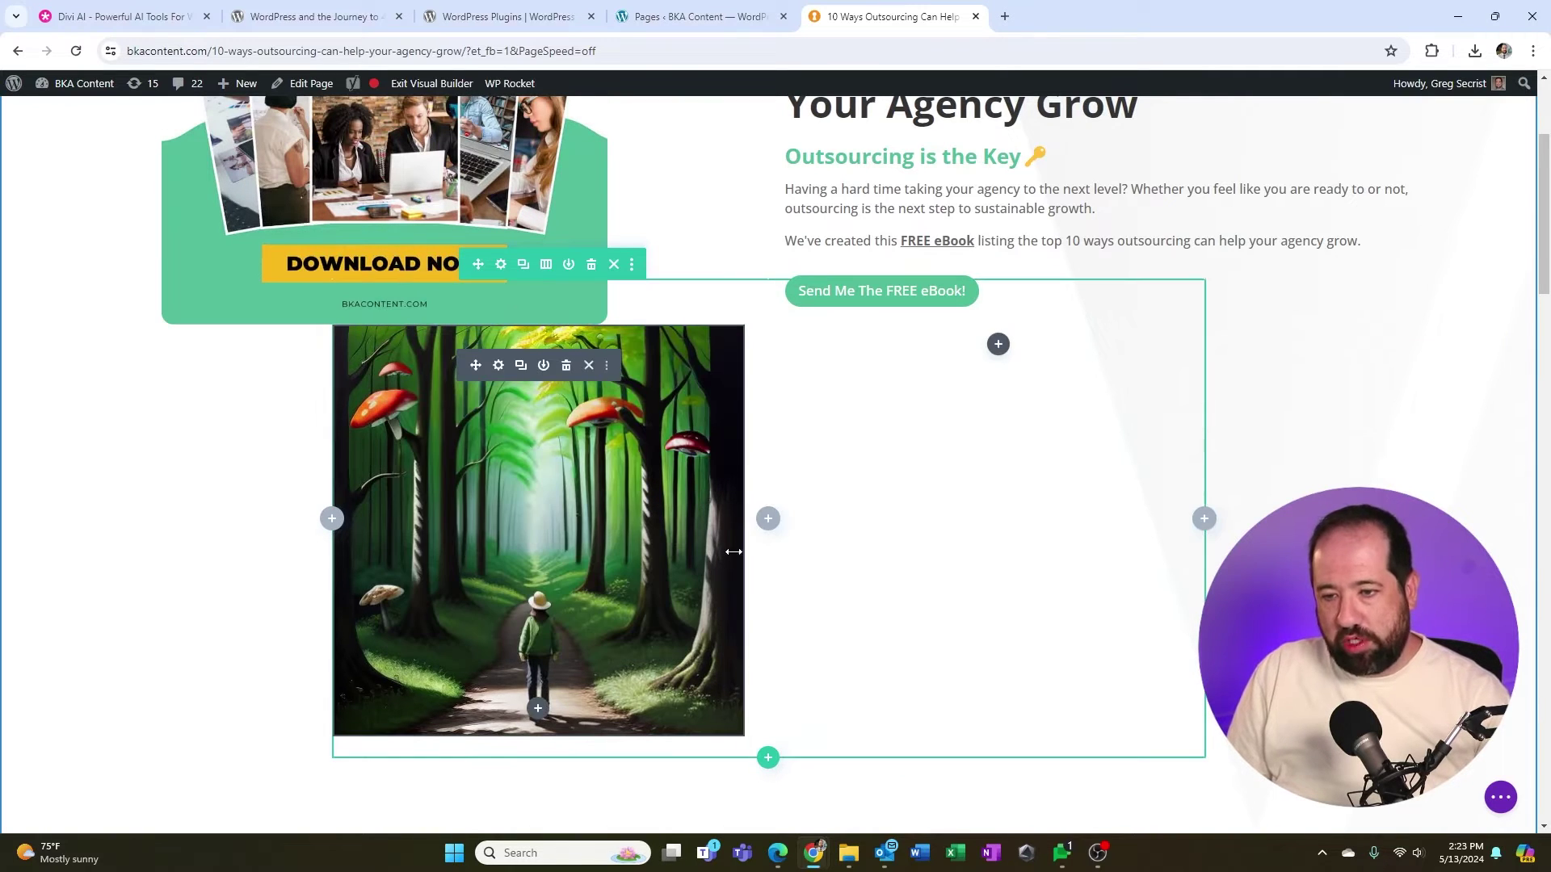
# Step: Add a Text module to the second column and delete its placeholder text
pyautogui.click(999, 344)
pyautogui.write('text')
pyautogui.click(953, 518)
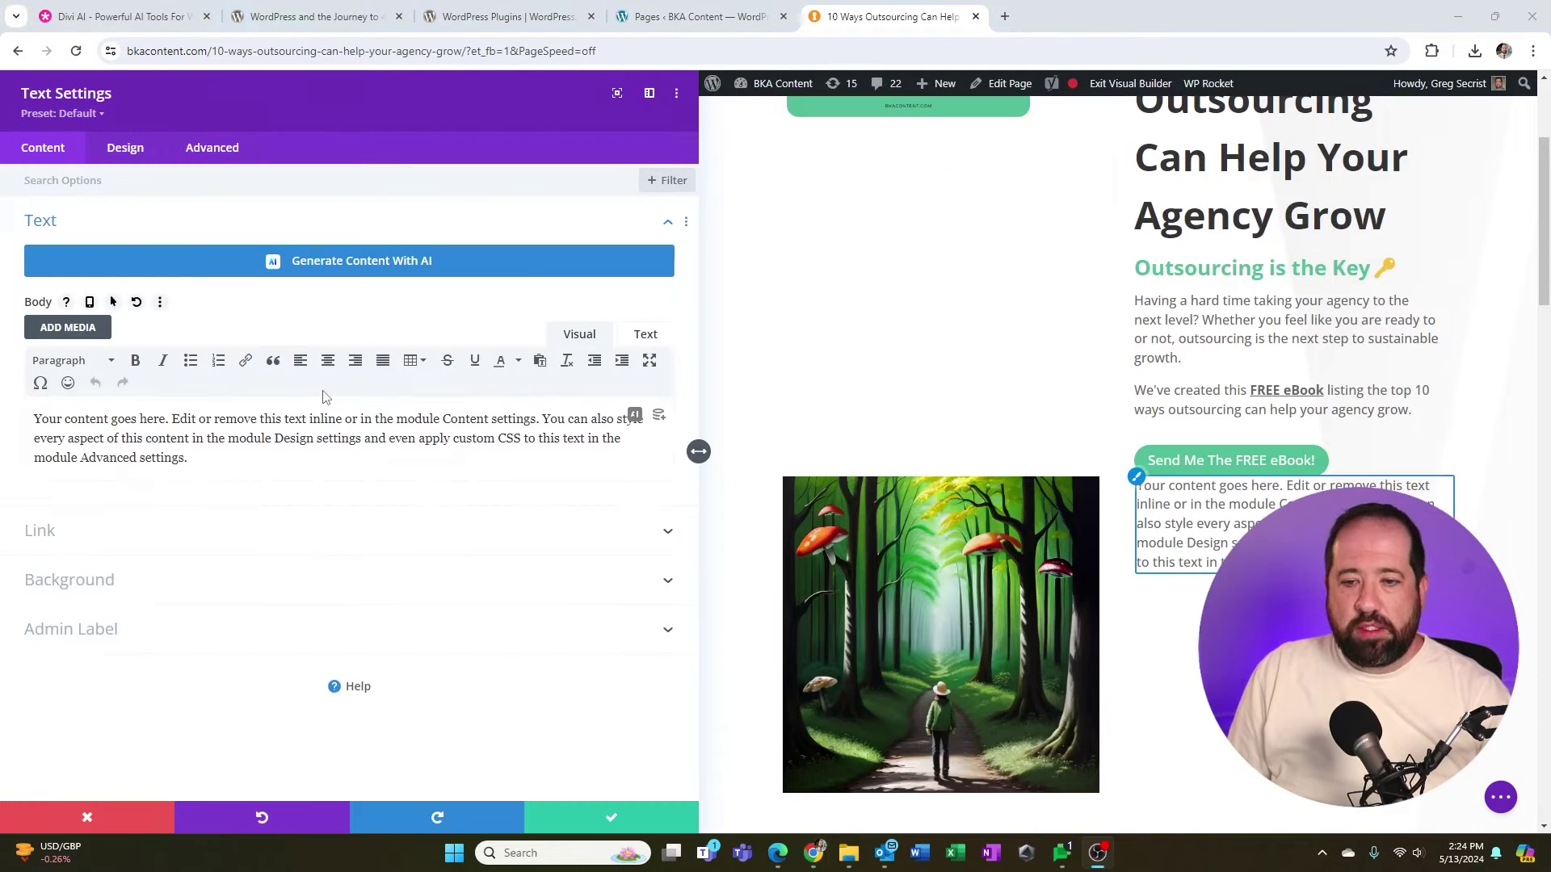
pyautogui.hotkey('ctrl', 'a')
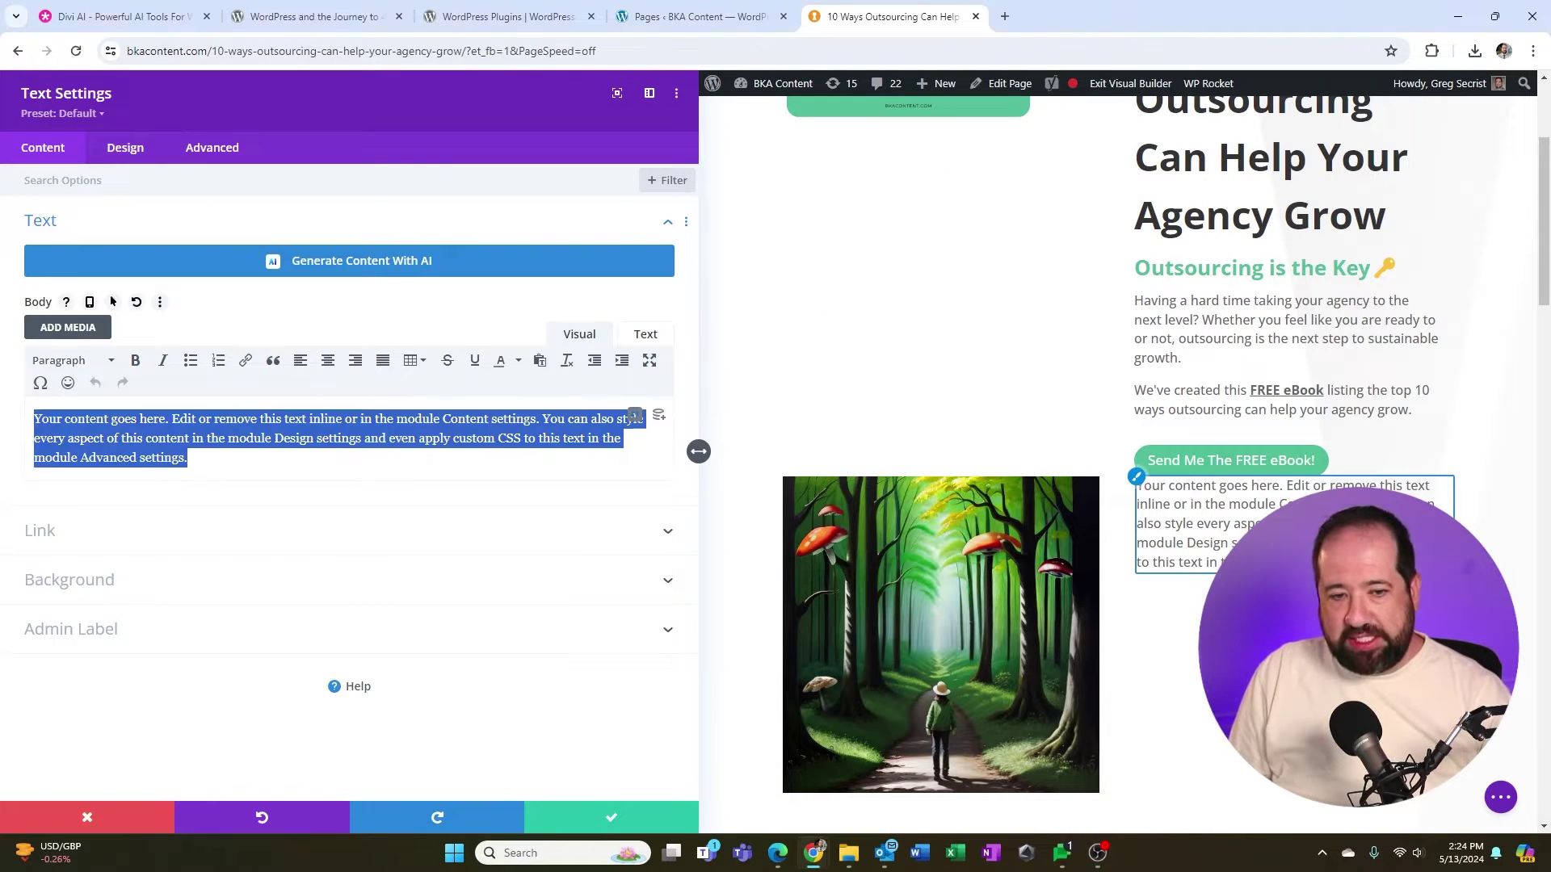
pyautogui.press('BackSpace')
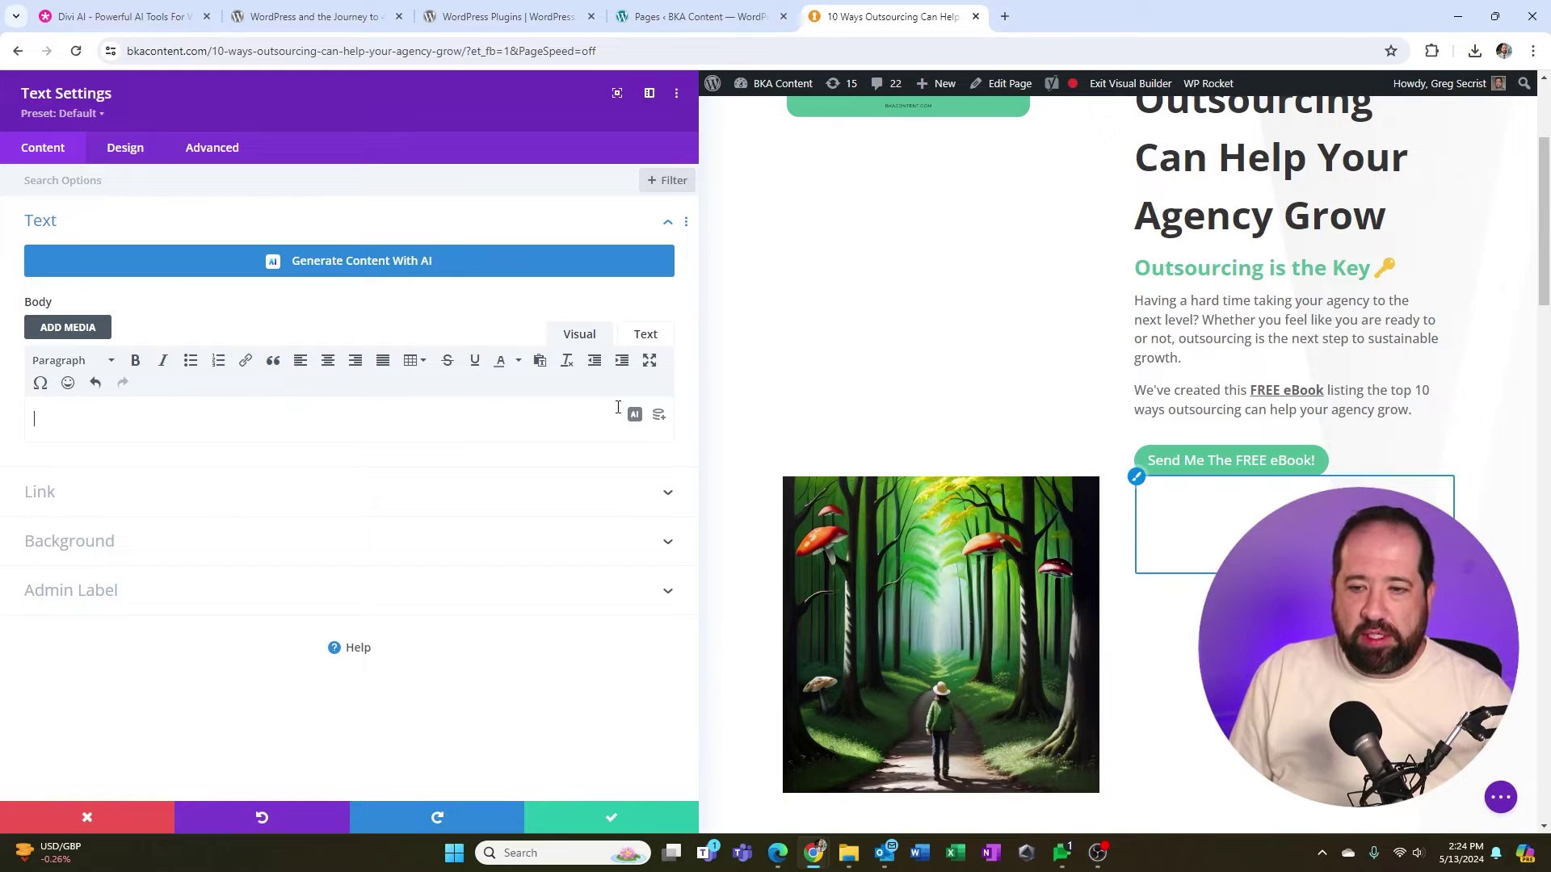
# Step: Generate text with Write With AI using 'Write two paragraphs about how mushrooms thrive in a forest environment.'
pyautogui.click(634, 415)
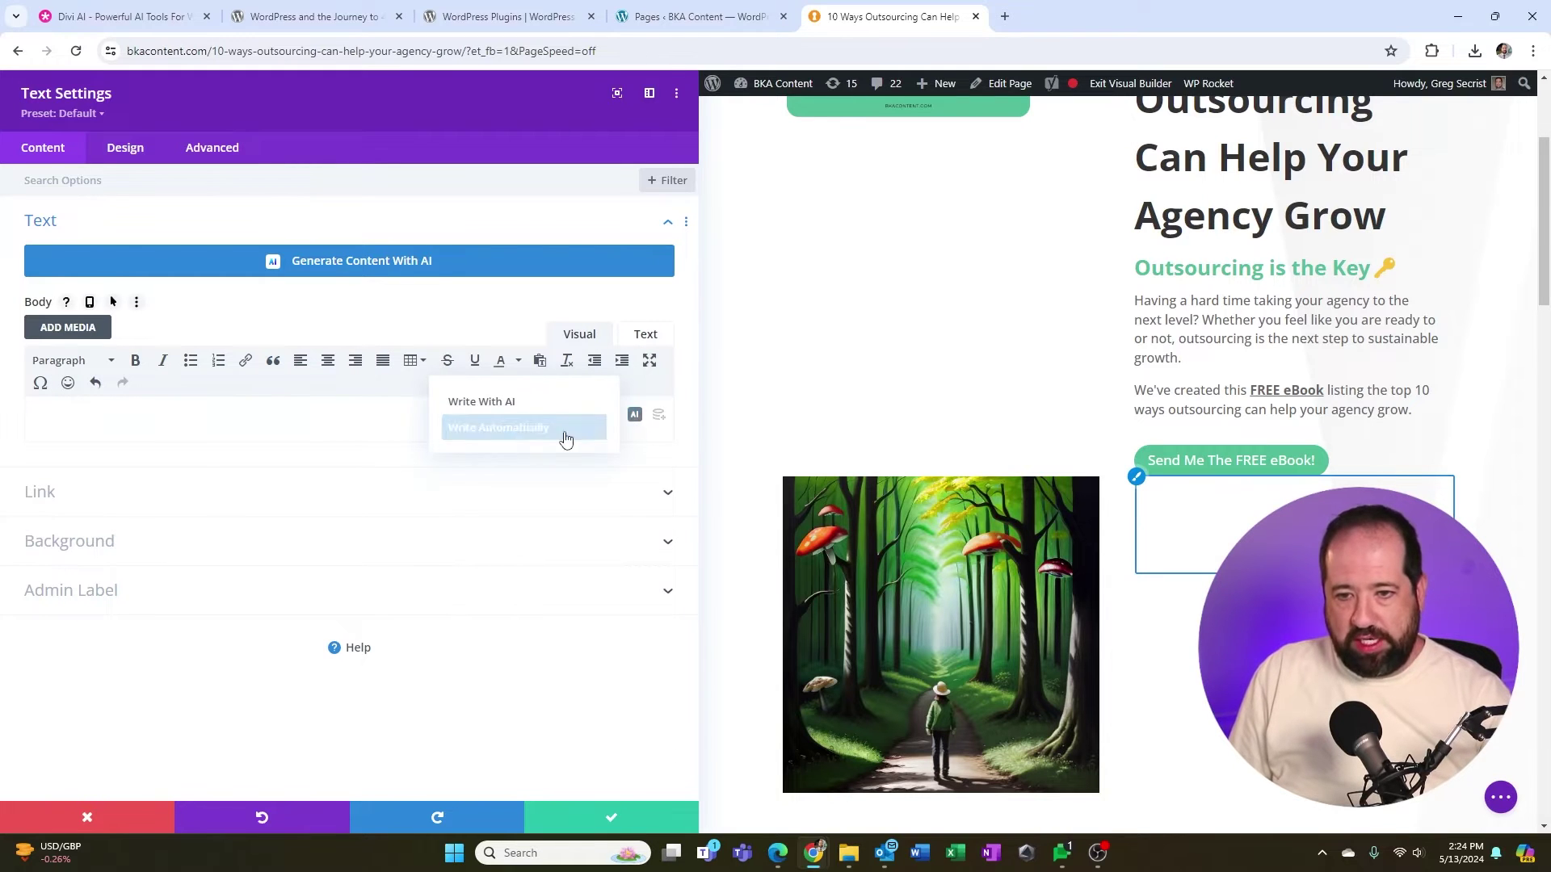
pyautogui.click(493, 404)
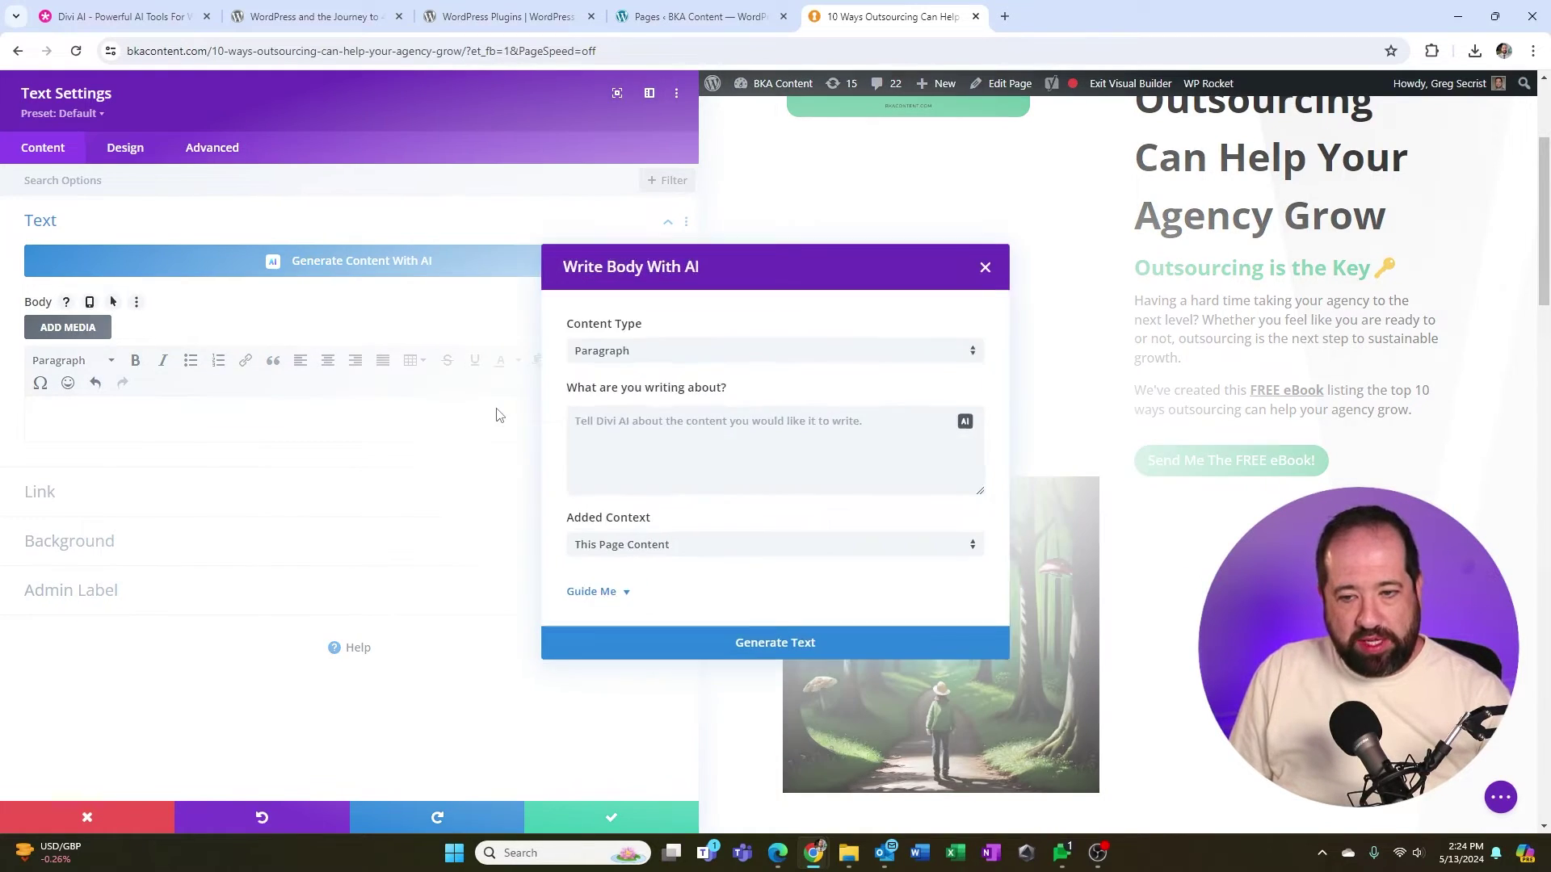
pyautogui.write('Write two paragraph')
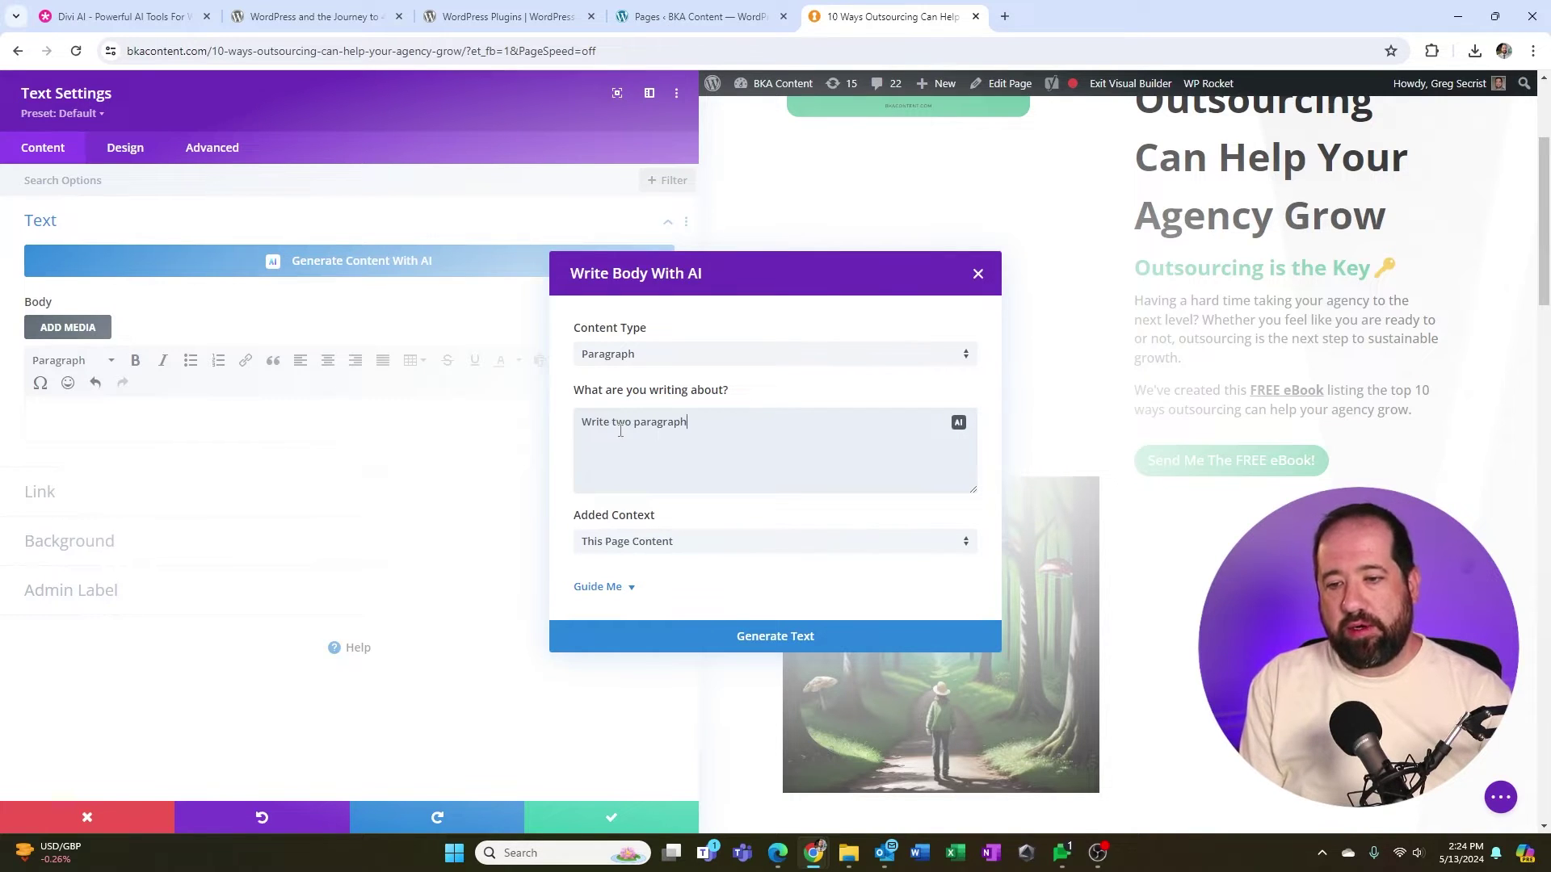
pyautogui.write('s about how mushroo')
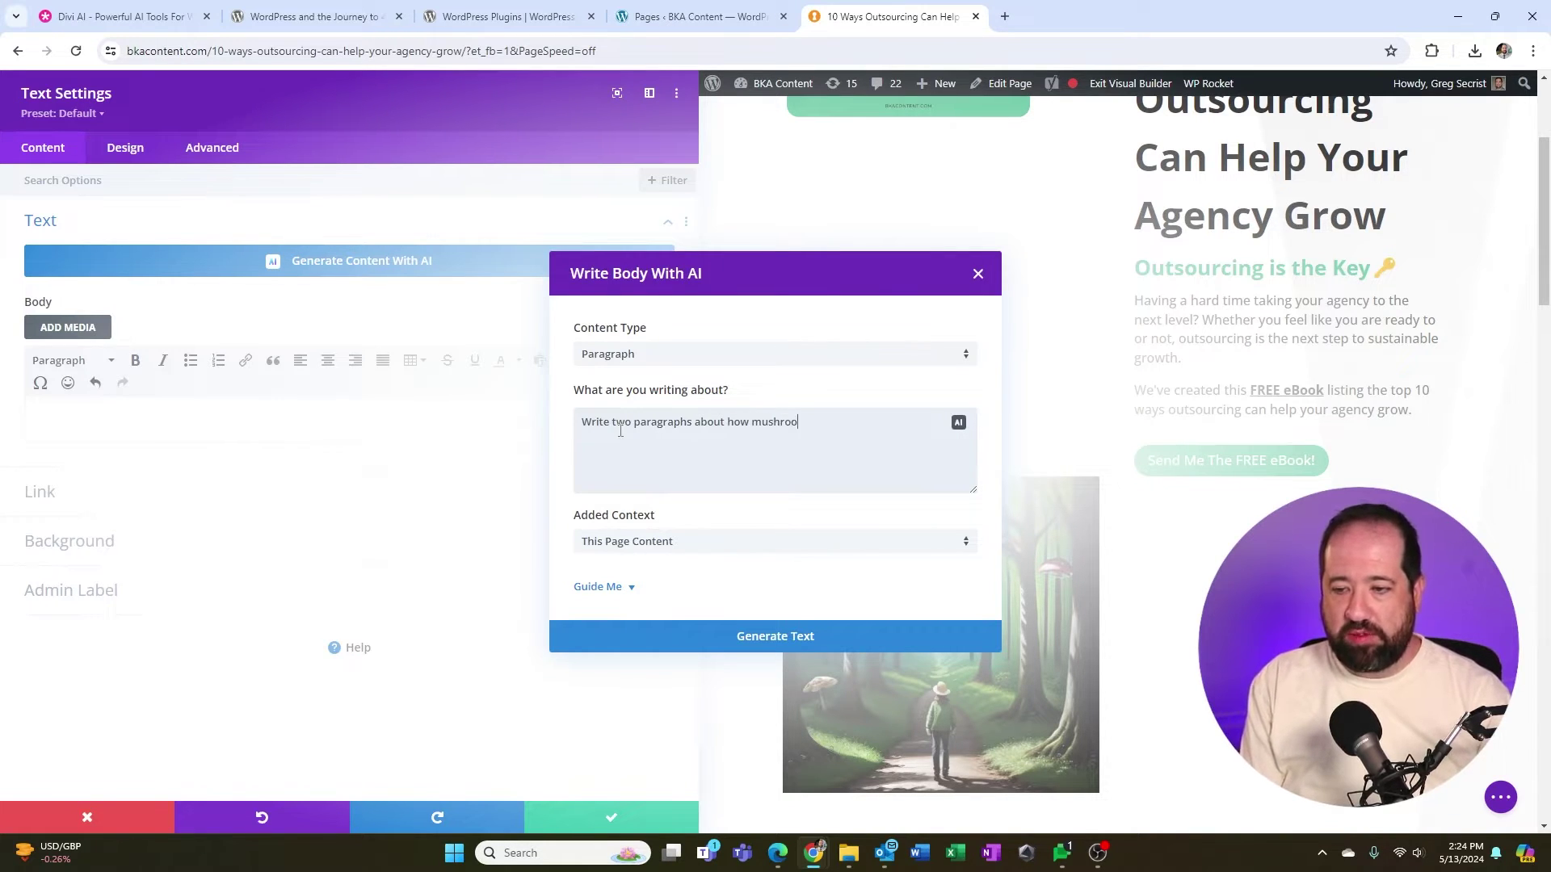
pyautogui.write('ms thrive in a fore')
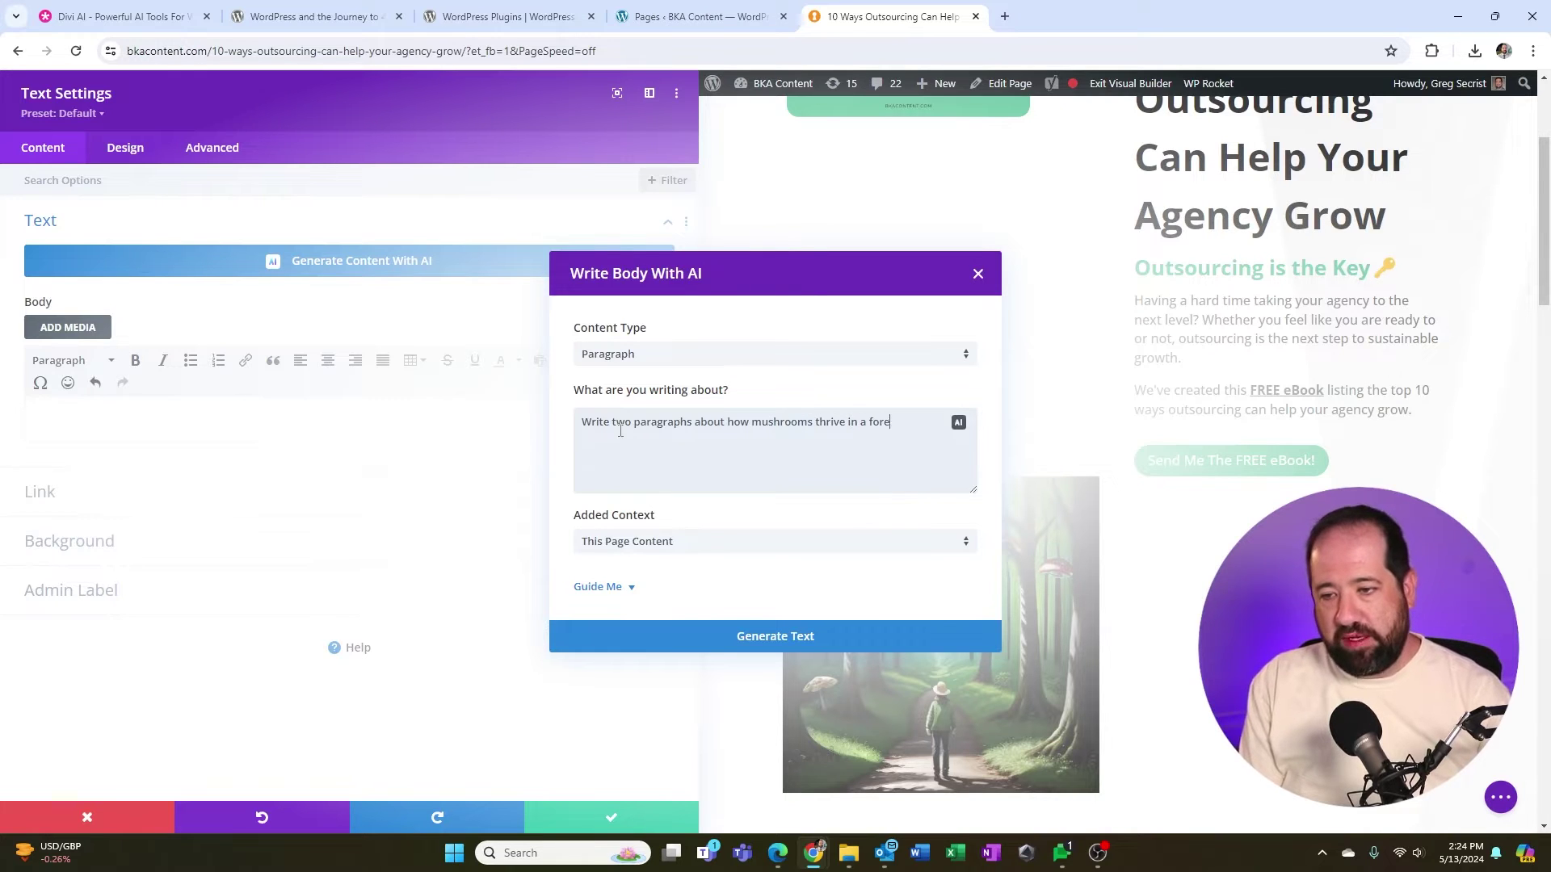
pyautogui.write('st environment.')
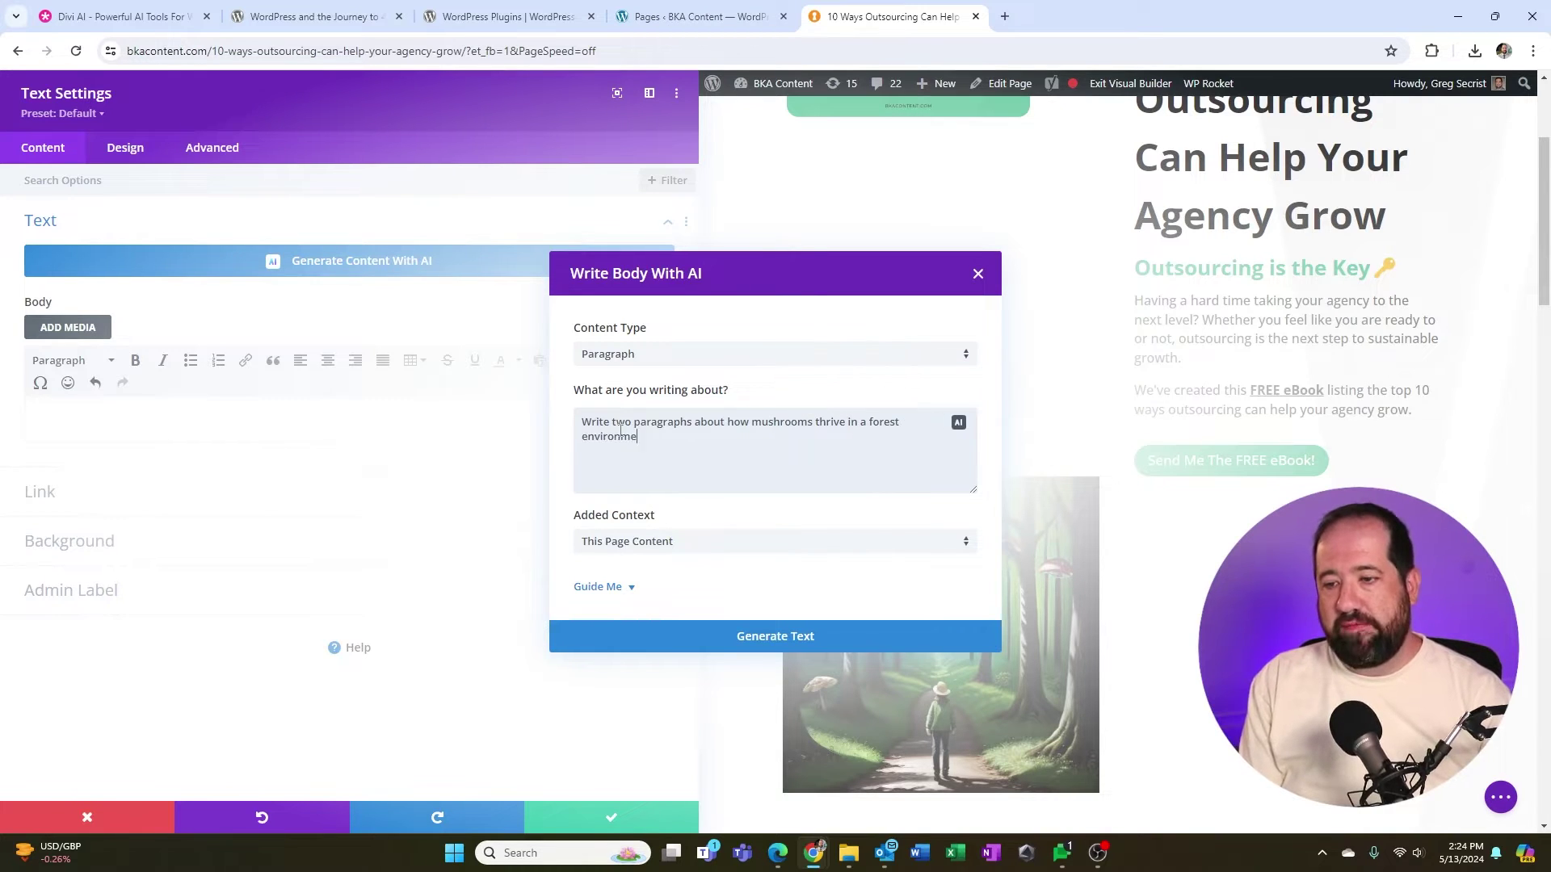
pyautogui.click(719, 638)
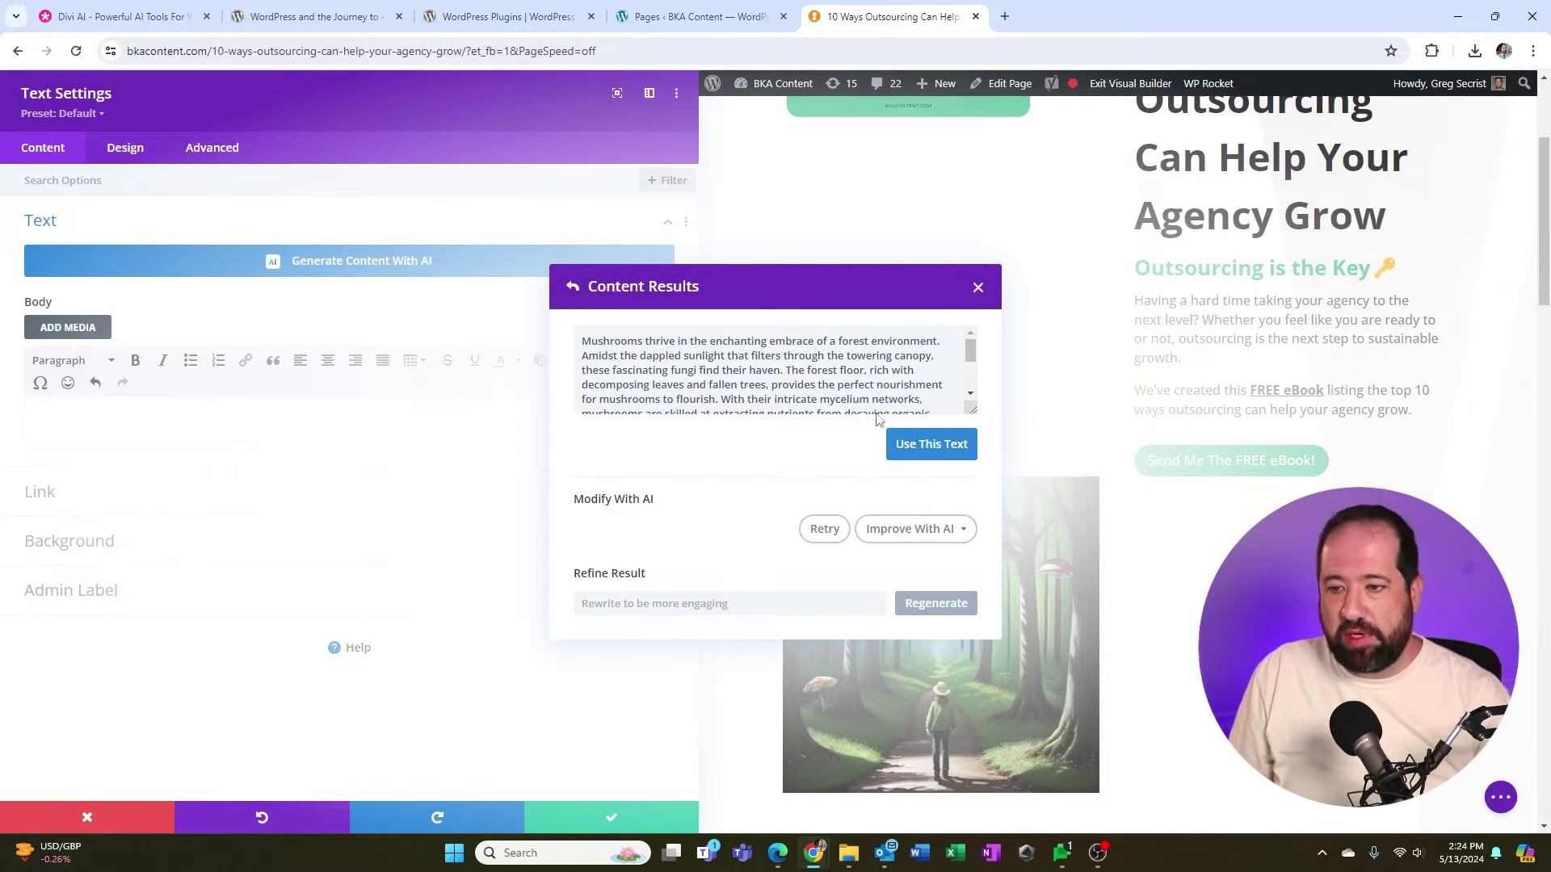
# Step: Insert the AI-written mushroom paragraphs into the text module
pyautogui.click(946, 449)
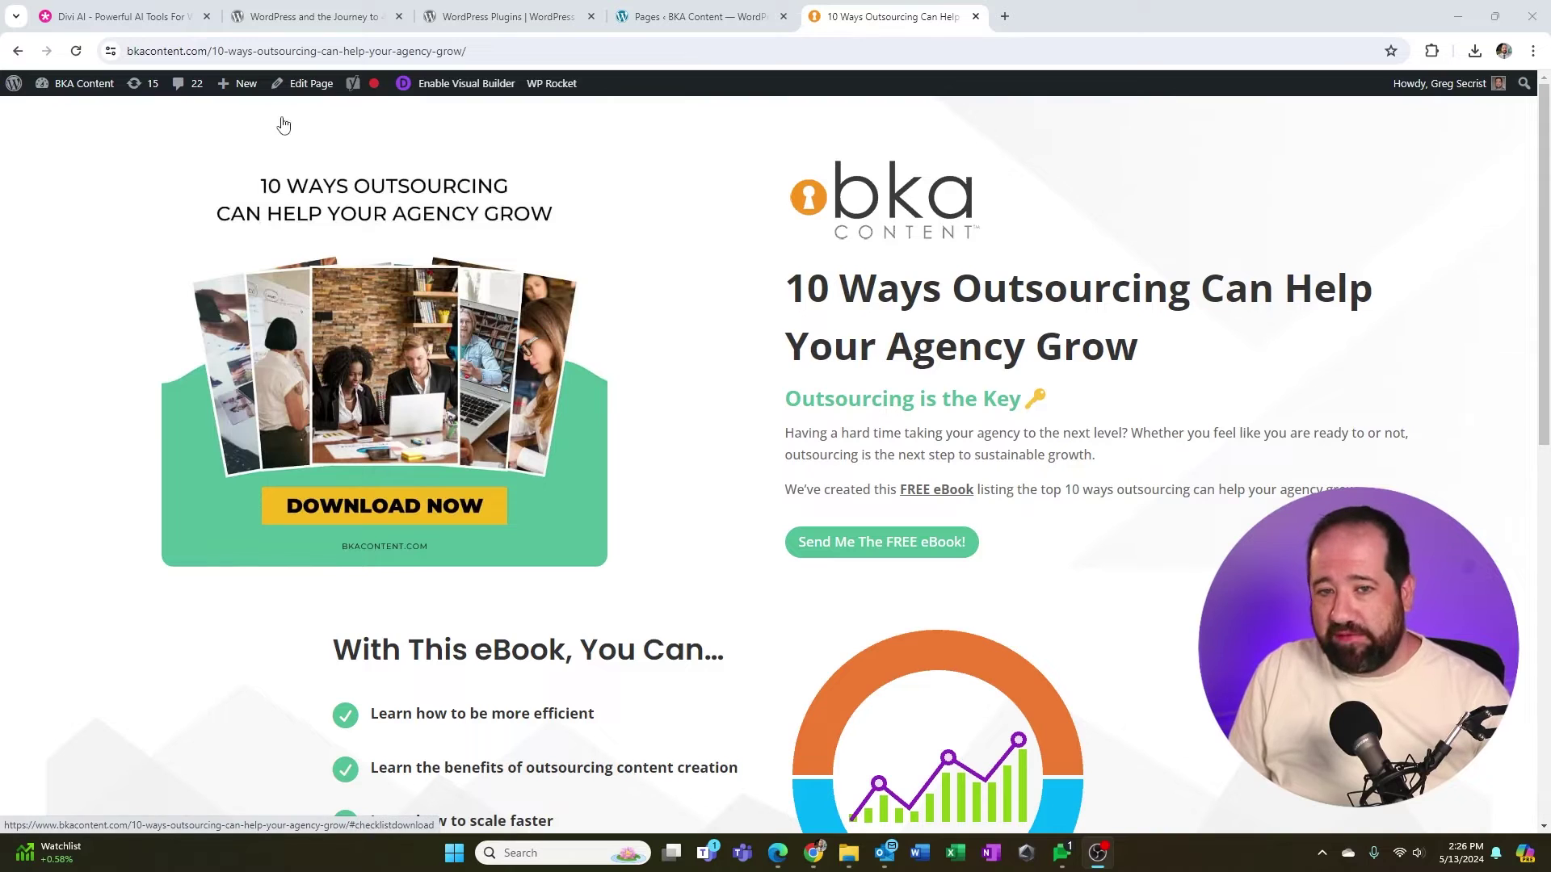
# Step: Start a new page from the admin bar and switch it to the Divi Builder
pyautogui.moveTo(243, 85)
pyautogui.click(228, 159)
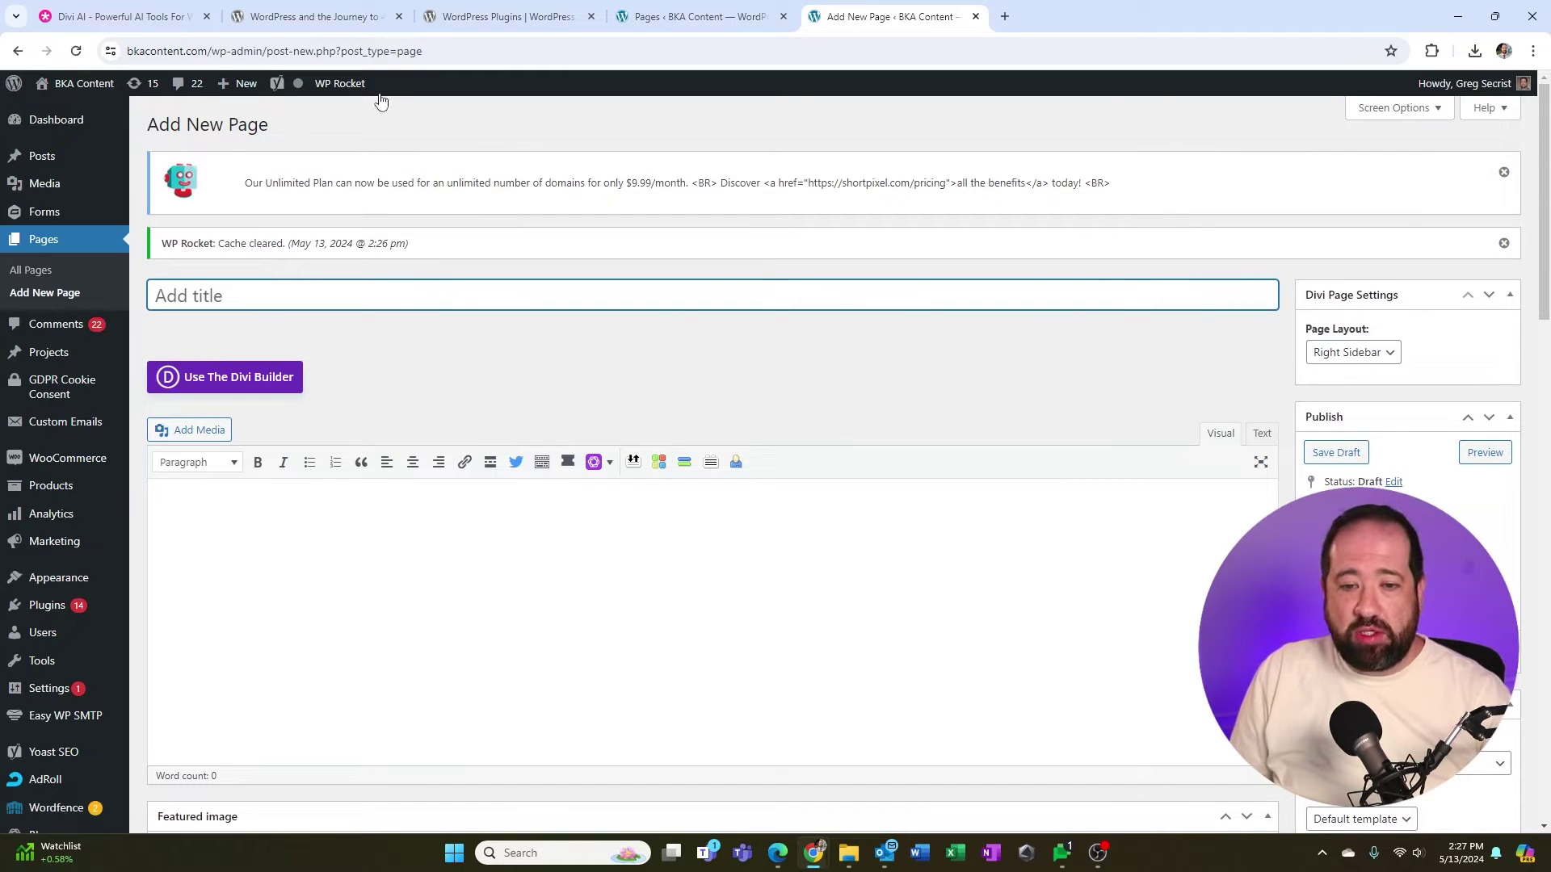
pyautogui.click(260, 385)
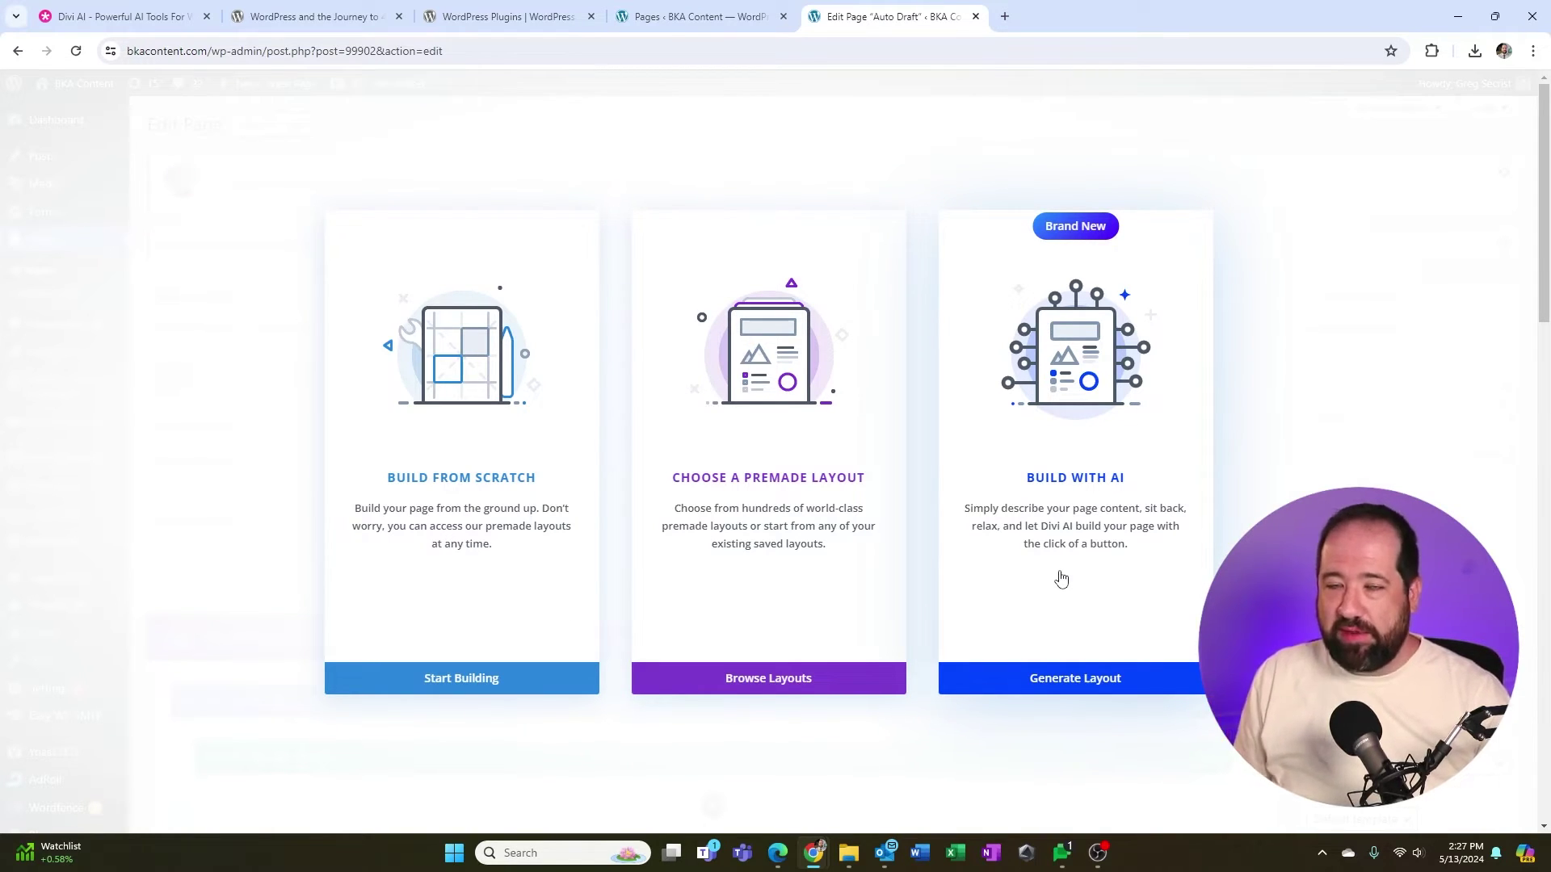
# Step: Use Build With AI to describe a hamburger menu page for a gourmet hamburgers site, then generate
pyautogui.click(1082, 681)
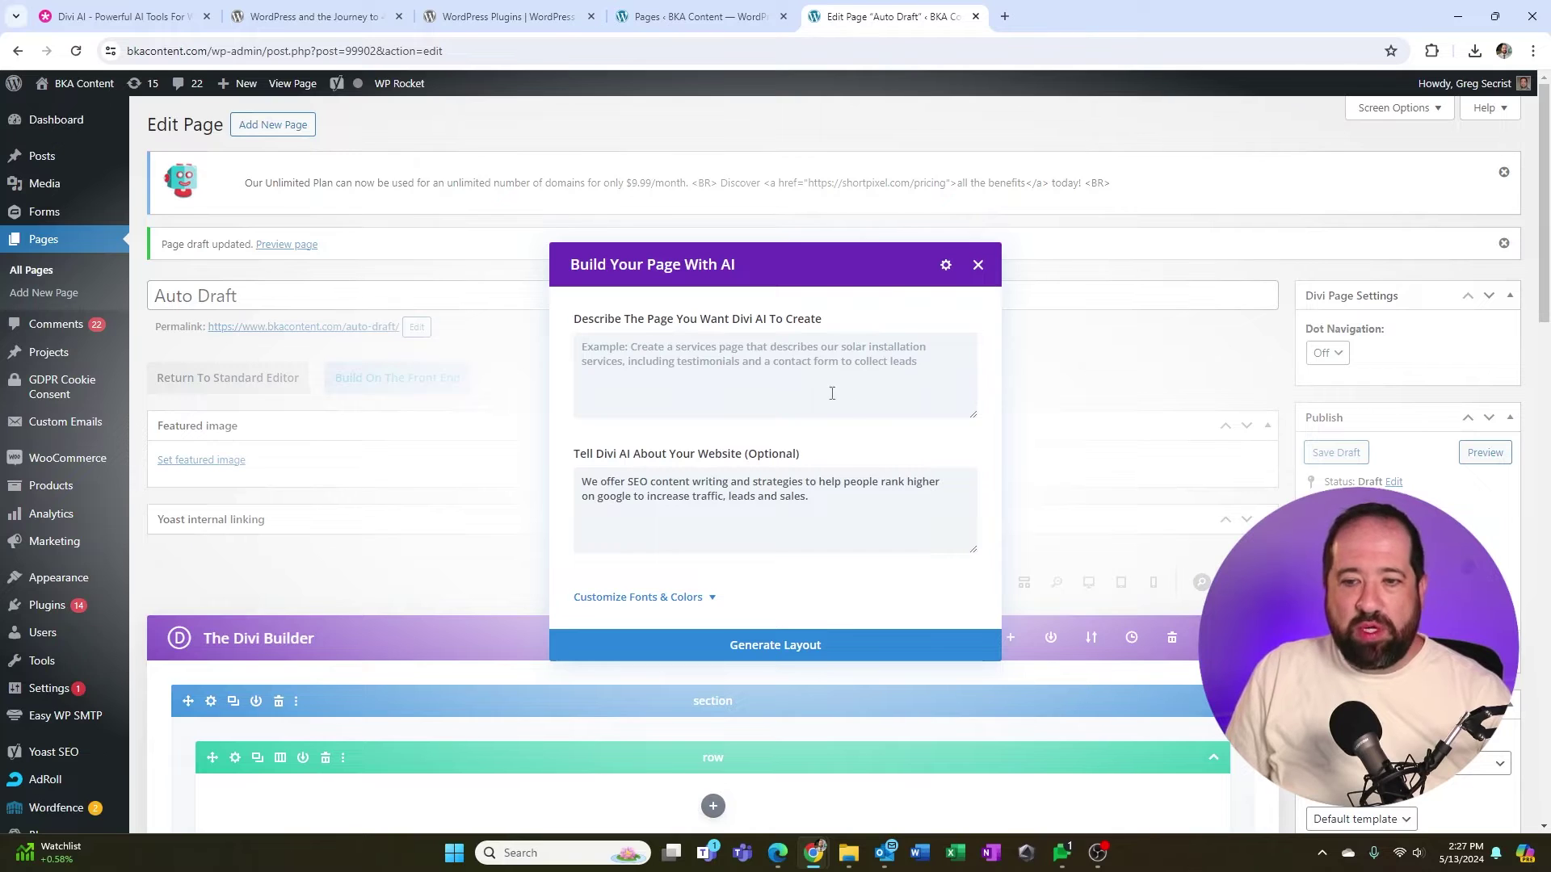
pyautogui.click(746, 388)
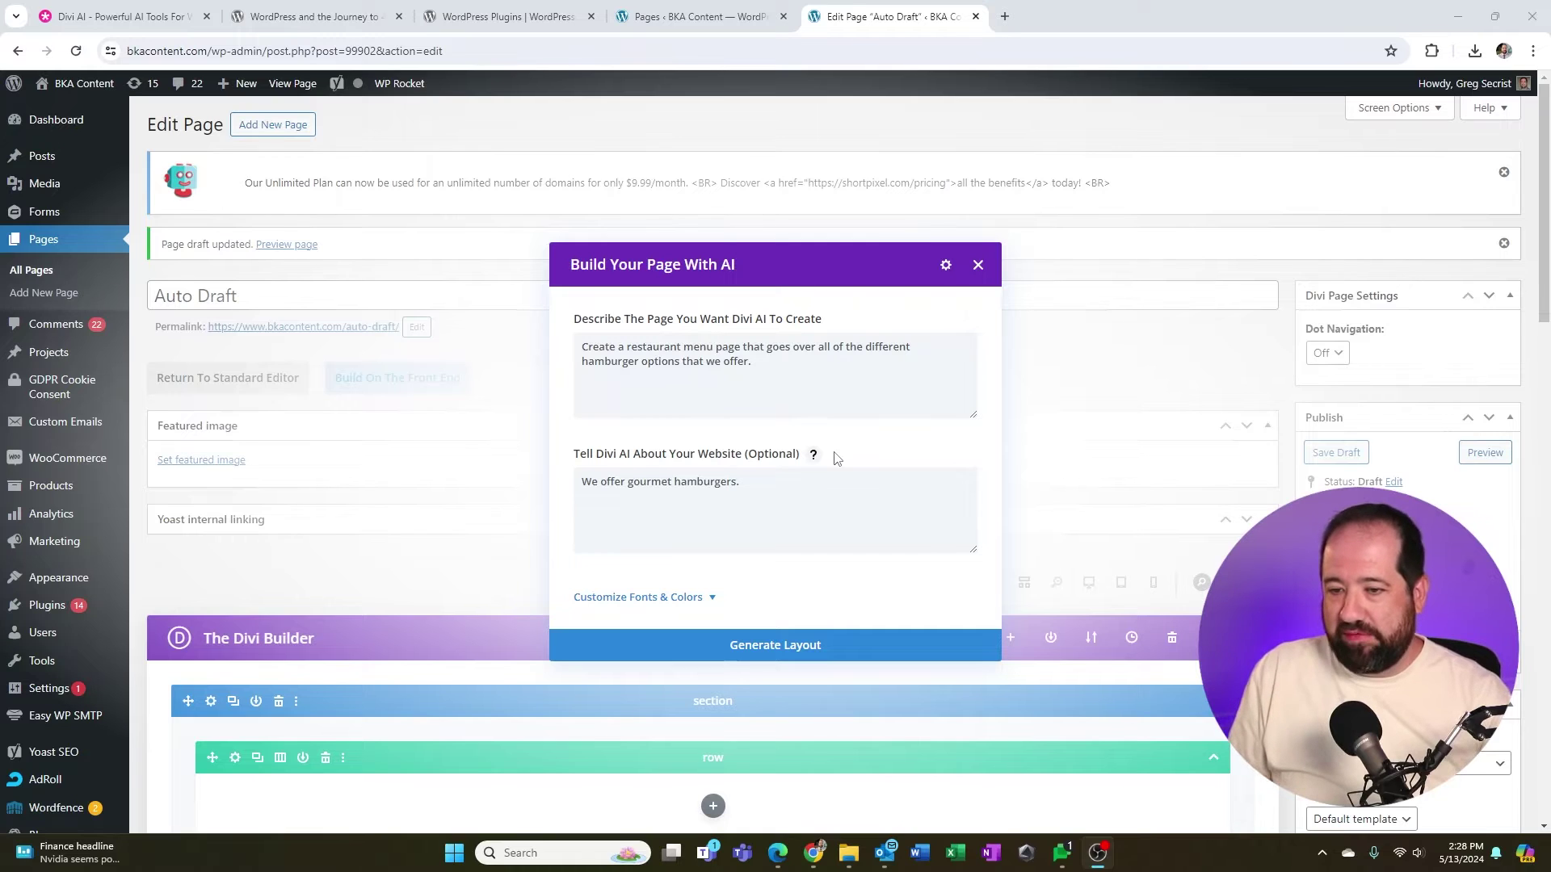
pyautogui.click(808, 655)
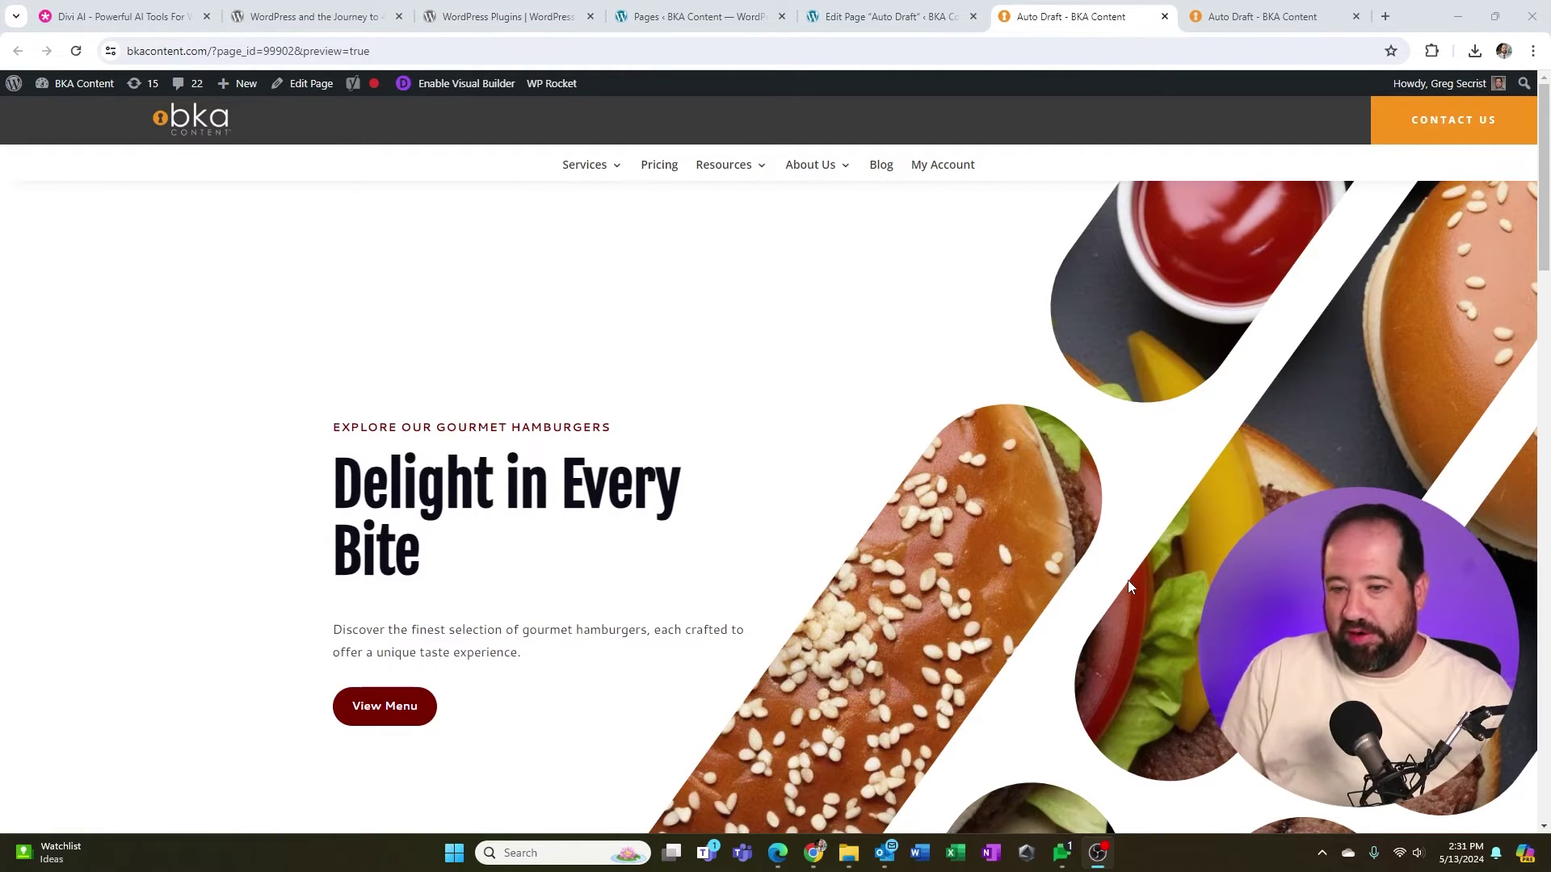
# Step: Scroll the generated page, jump to Our Gourmet Selection and continue down to the order section
pyautogui.scroll(-1, 951, 419)
pyautogui.scroll(-1, 952, 419)
pyautogui.click(406, 468)
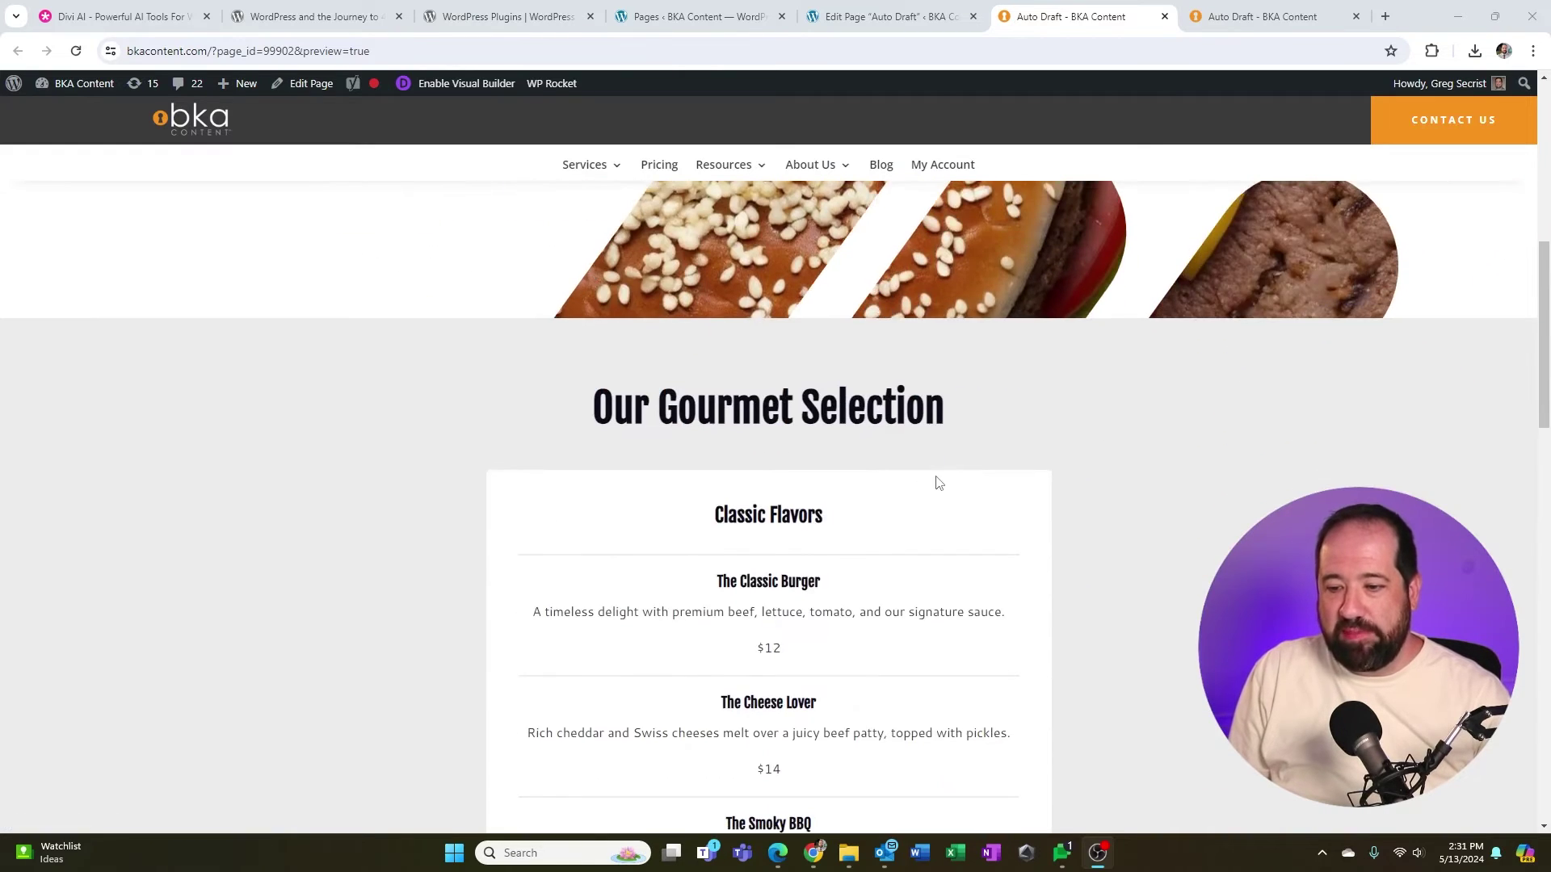
pyautogui.scroll(-3, 929, 480)
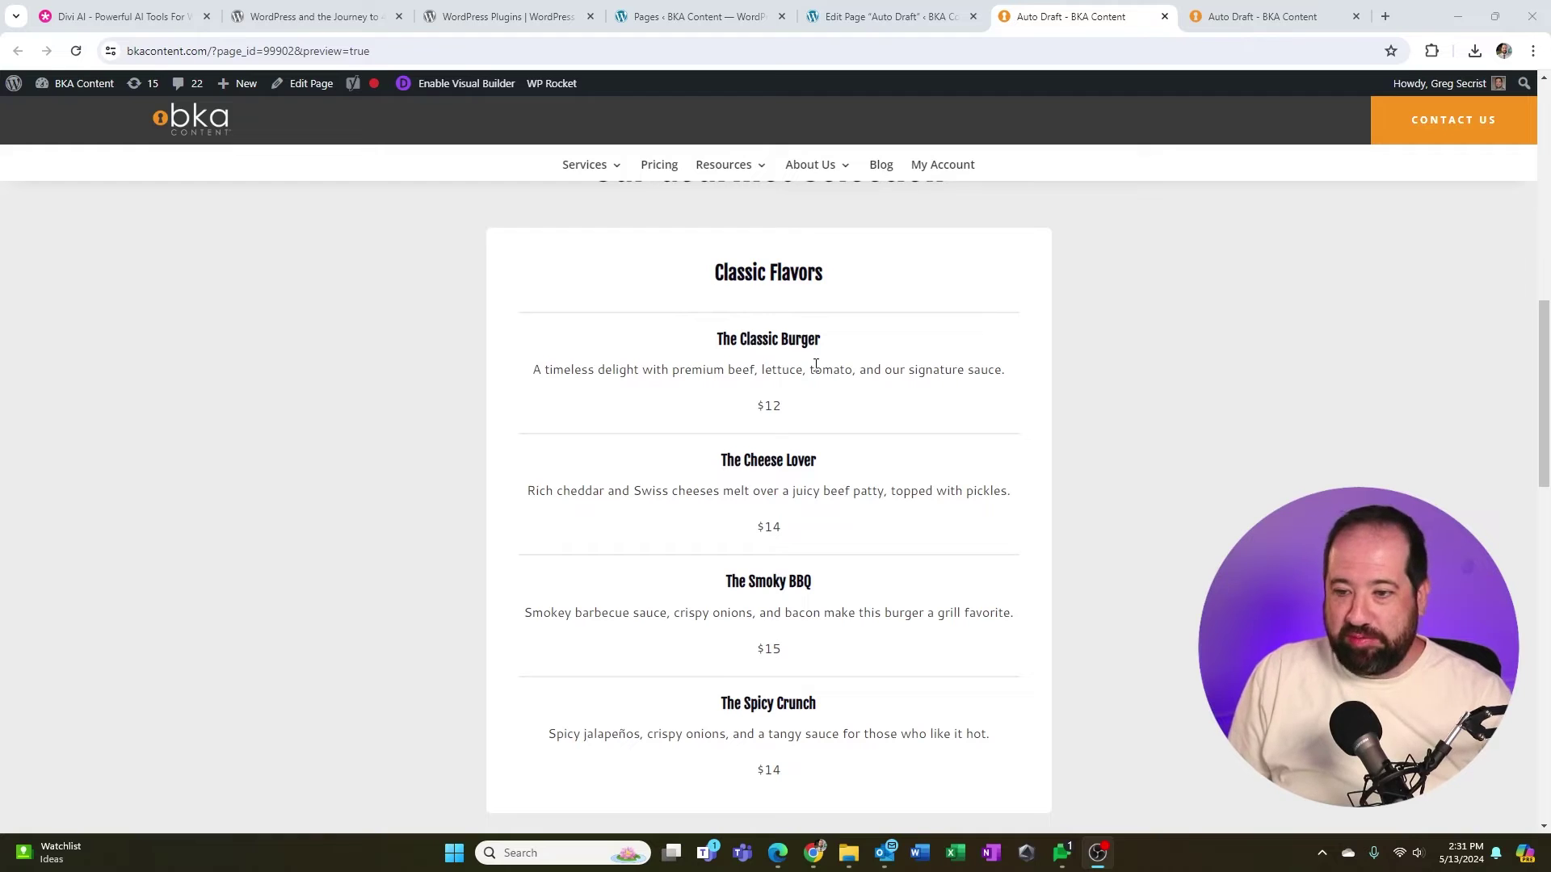
pyautogui.scroll(-3, 828, 396)
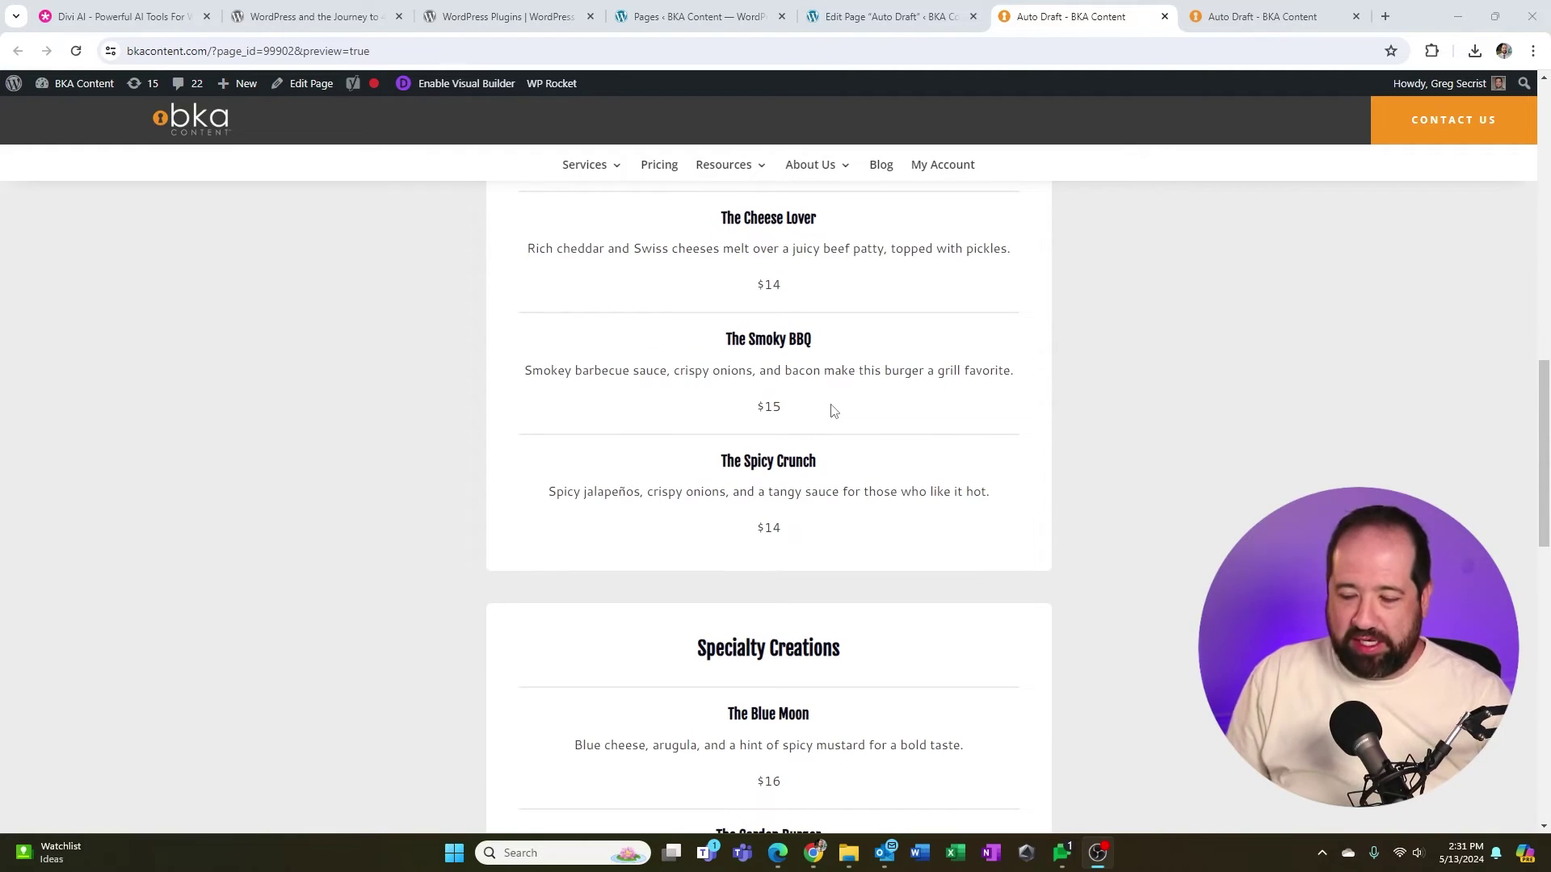
pyautogui.scroll(-10, 799, 435)
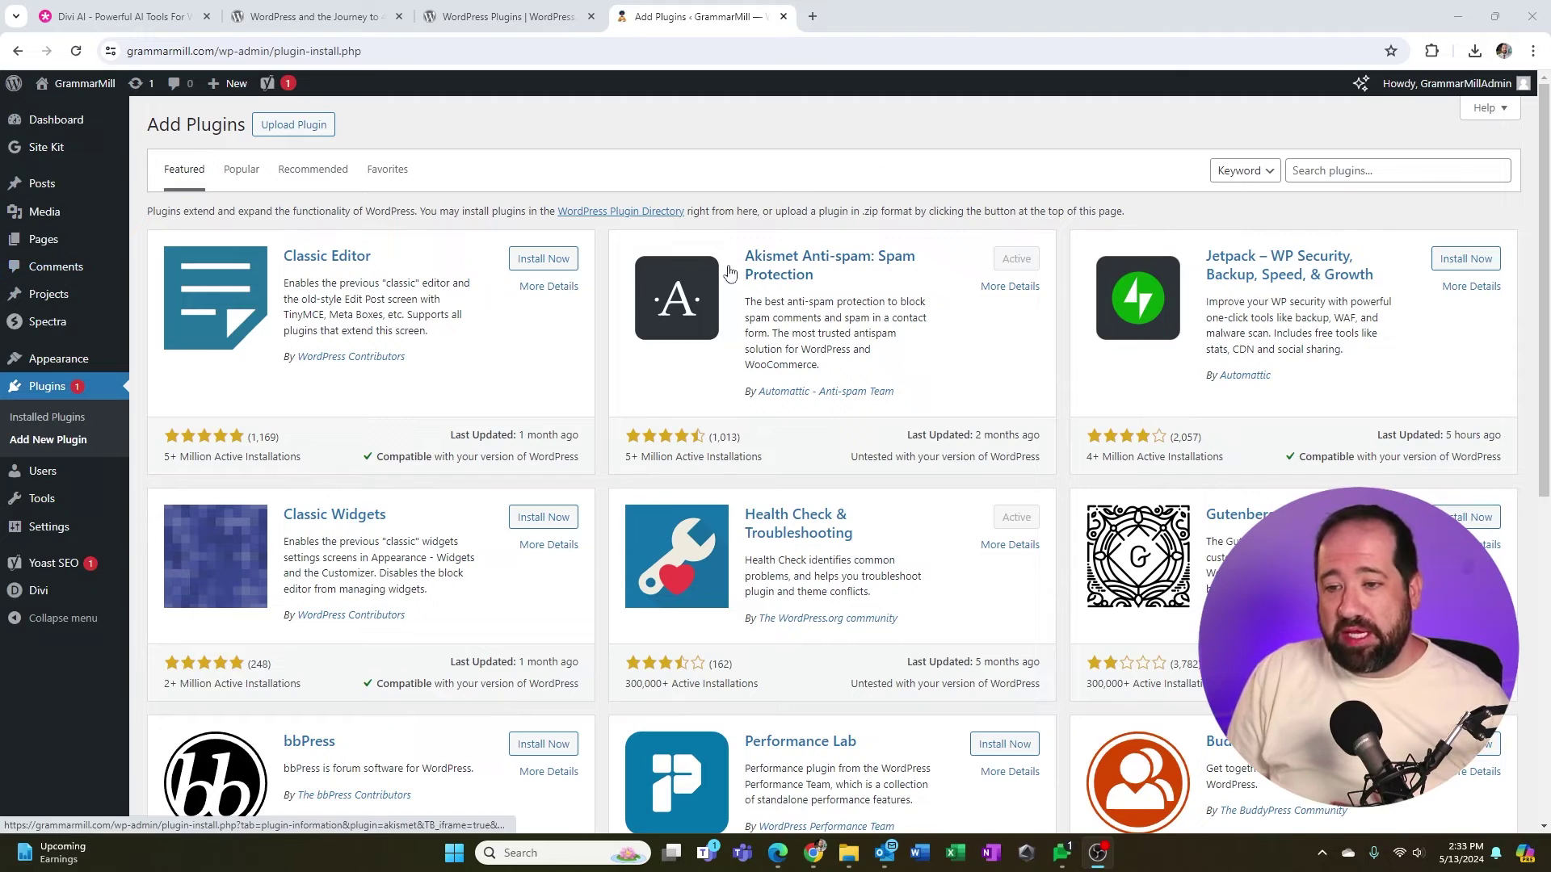
# Step: Open the Akismet Anti-spam plugin's WordPress.org page and scroll through its details
pyautogui.click(790, 266)
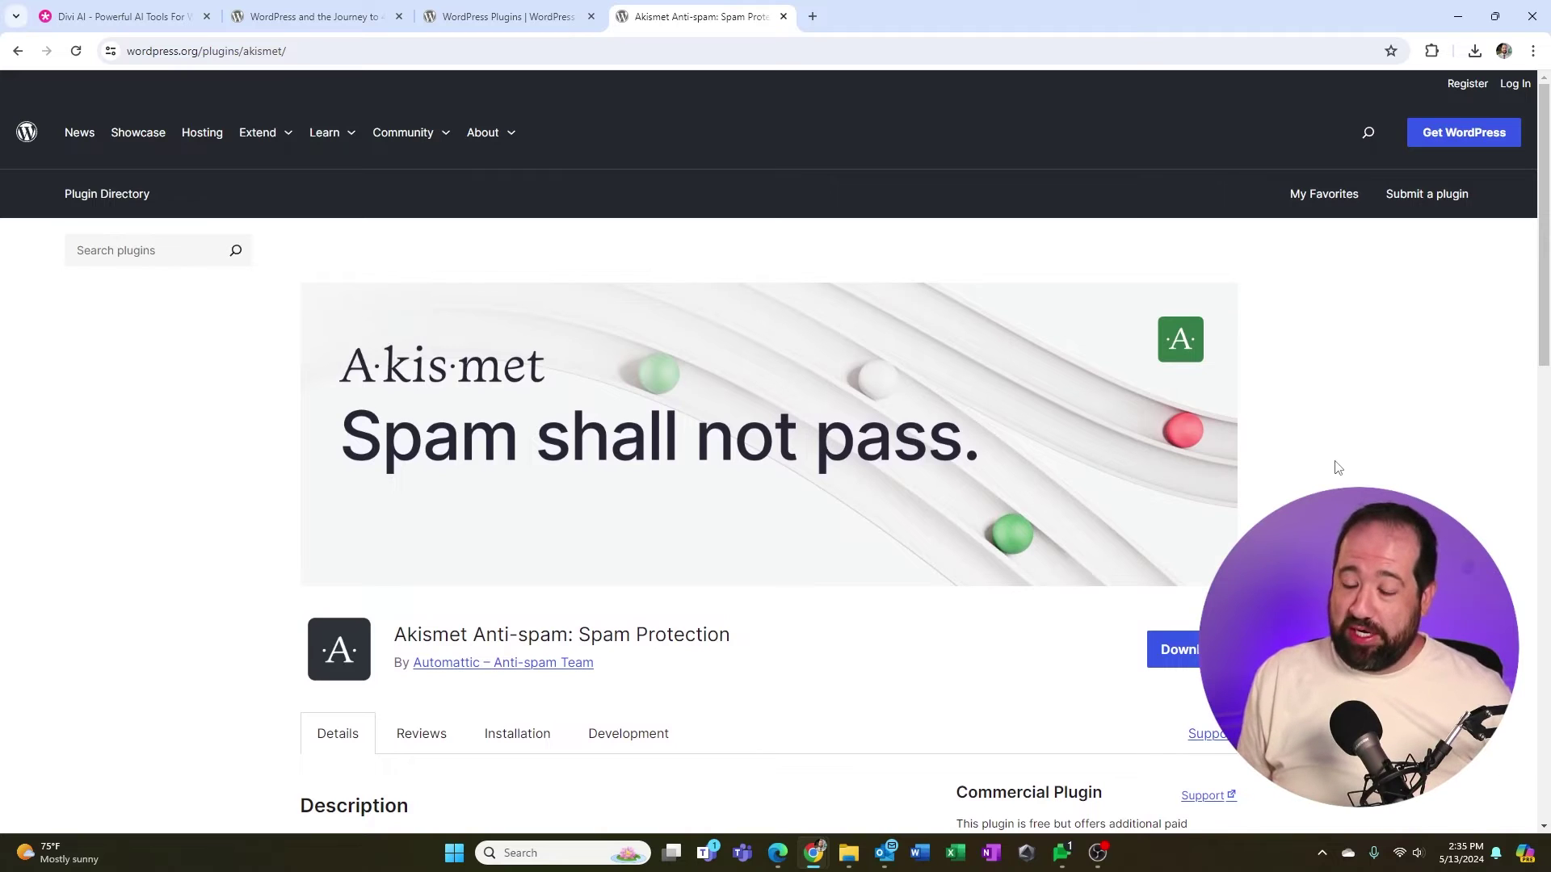
pyautogui.scroll(-1, 1338, 467)
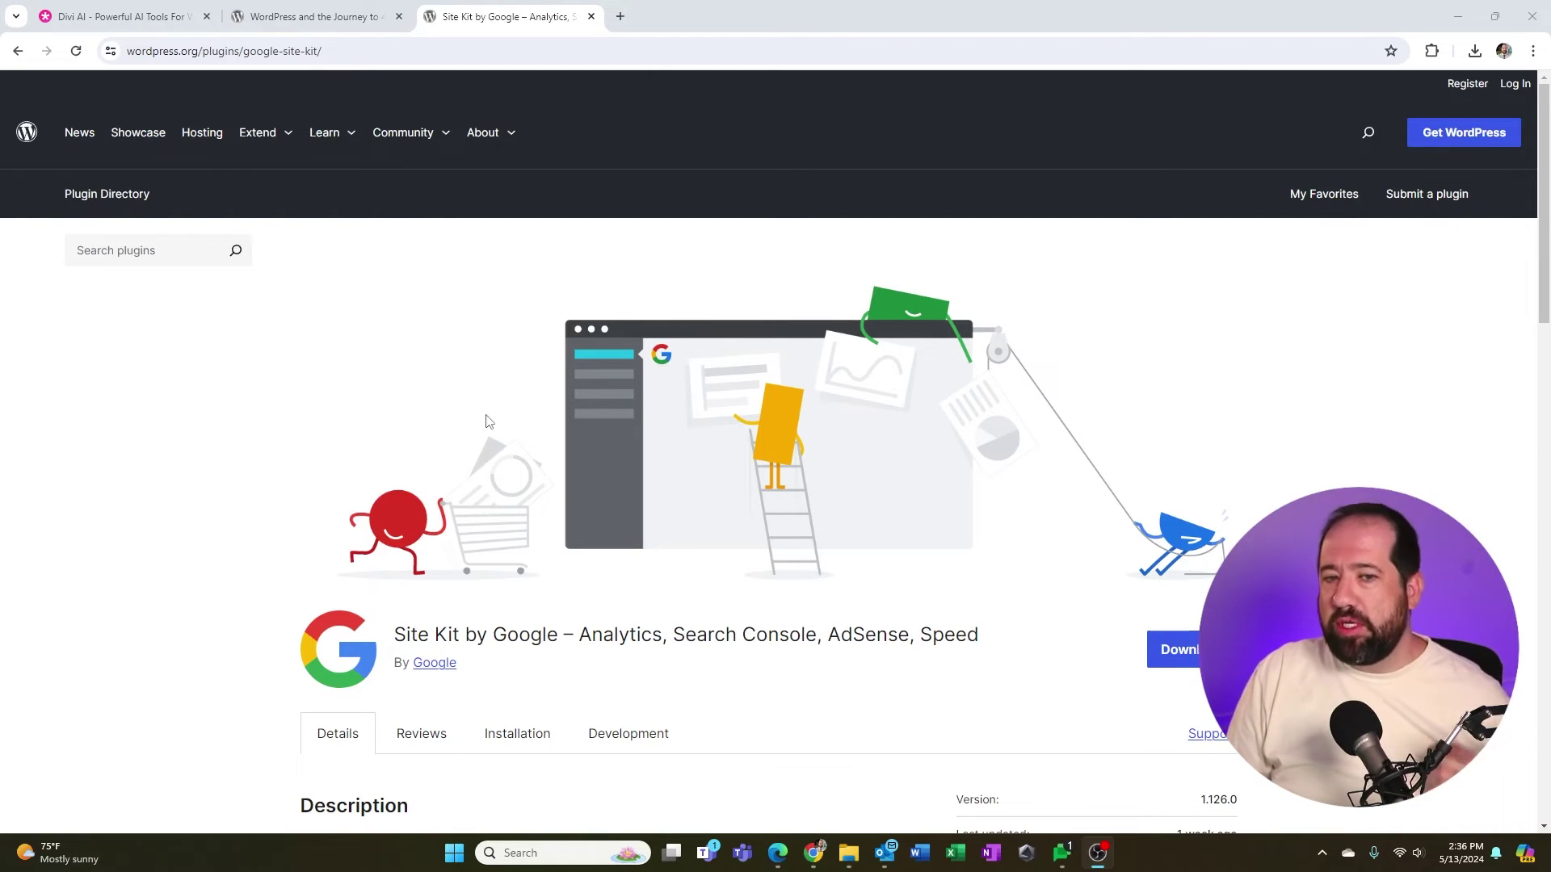
# Step: Scroll down the Site Kit by Google plugin listing
pyautogui.scroll(-1, 477, 424)
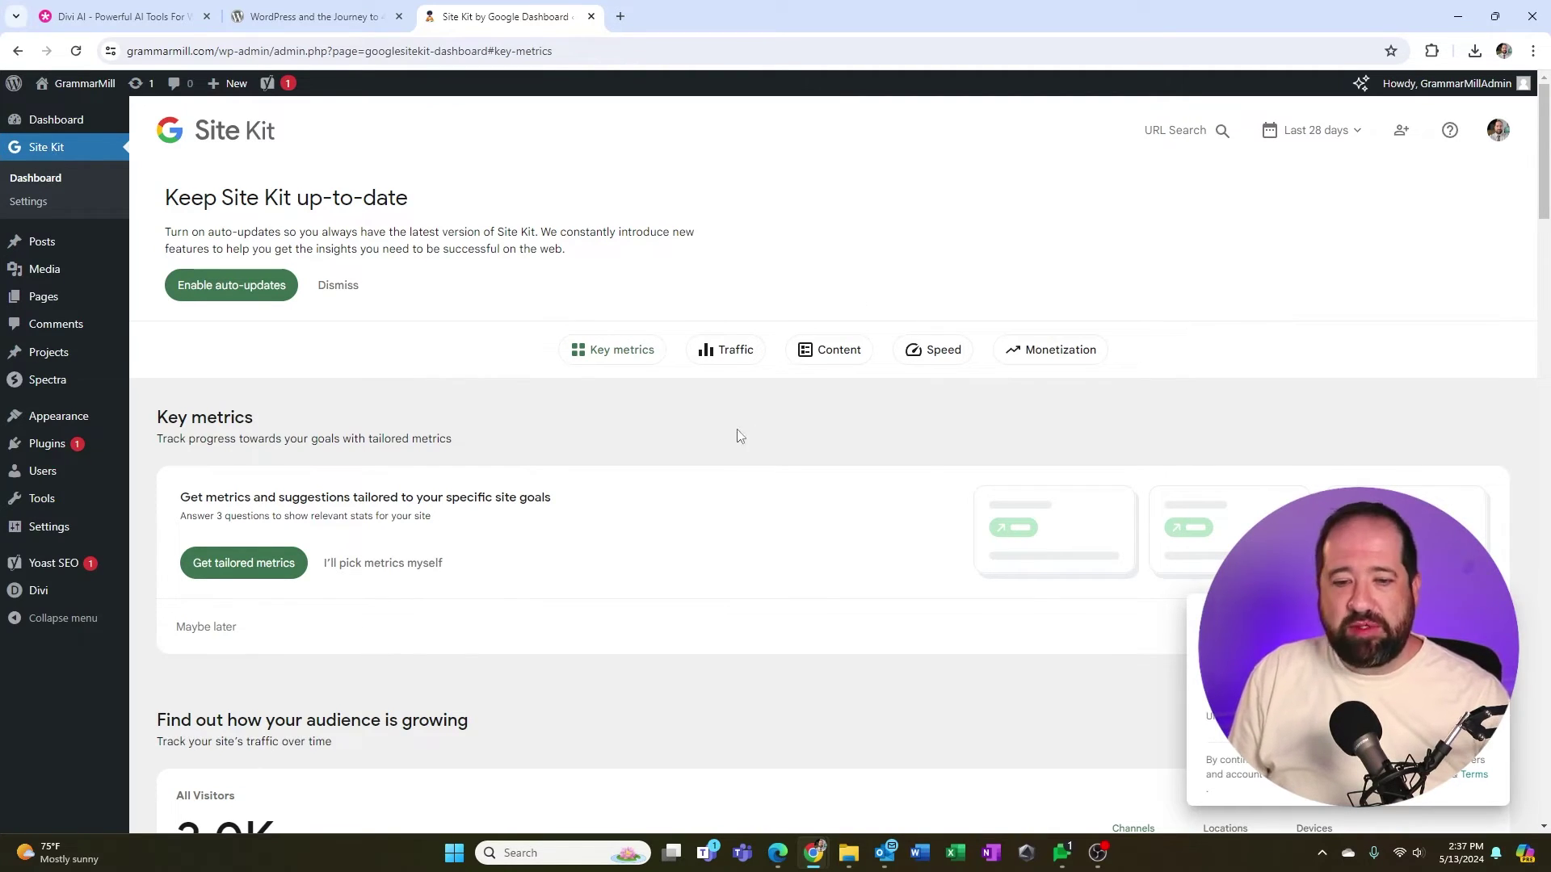
# Step: Scroll through the Site Kit dashboard's visitor traffic and top search queries sections
pyautogui.scroll(-4, 715, 431)
pyautogui.scroll(-3, 709, 434)
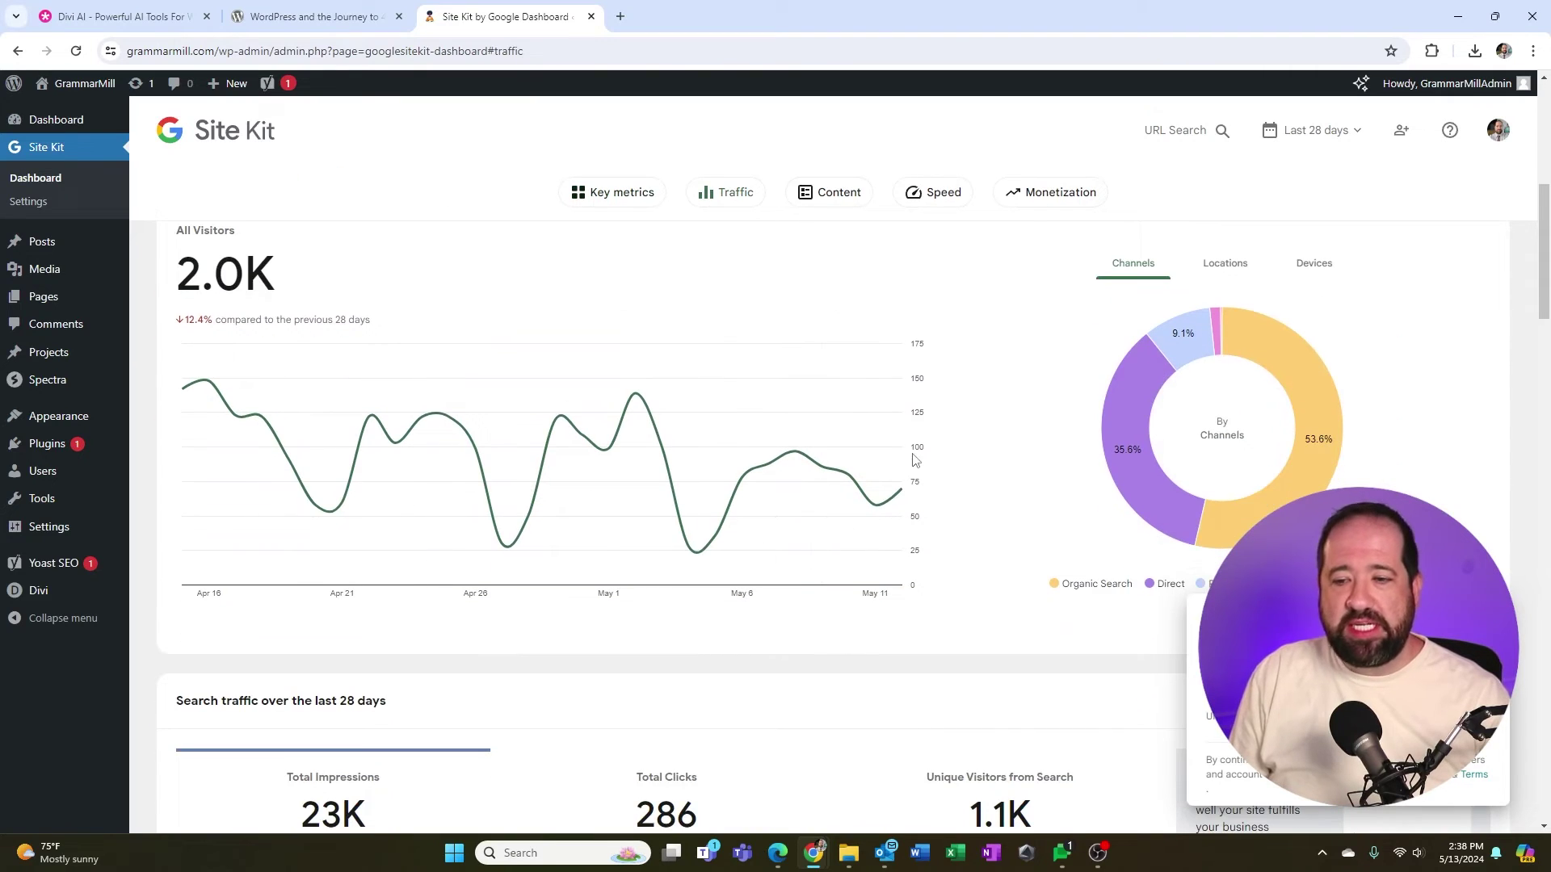
pyautogui.scroll(-3, 834, 468)
pyautogui.scroll(-8, 602, 511)
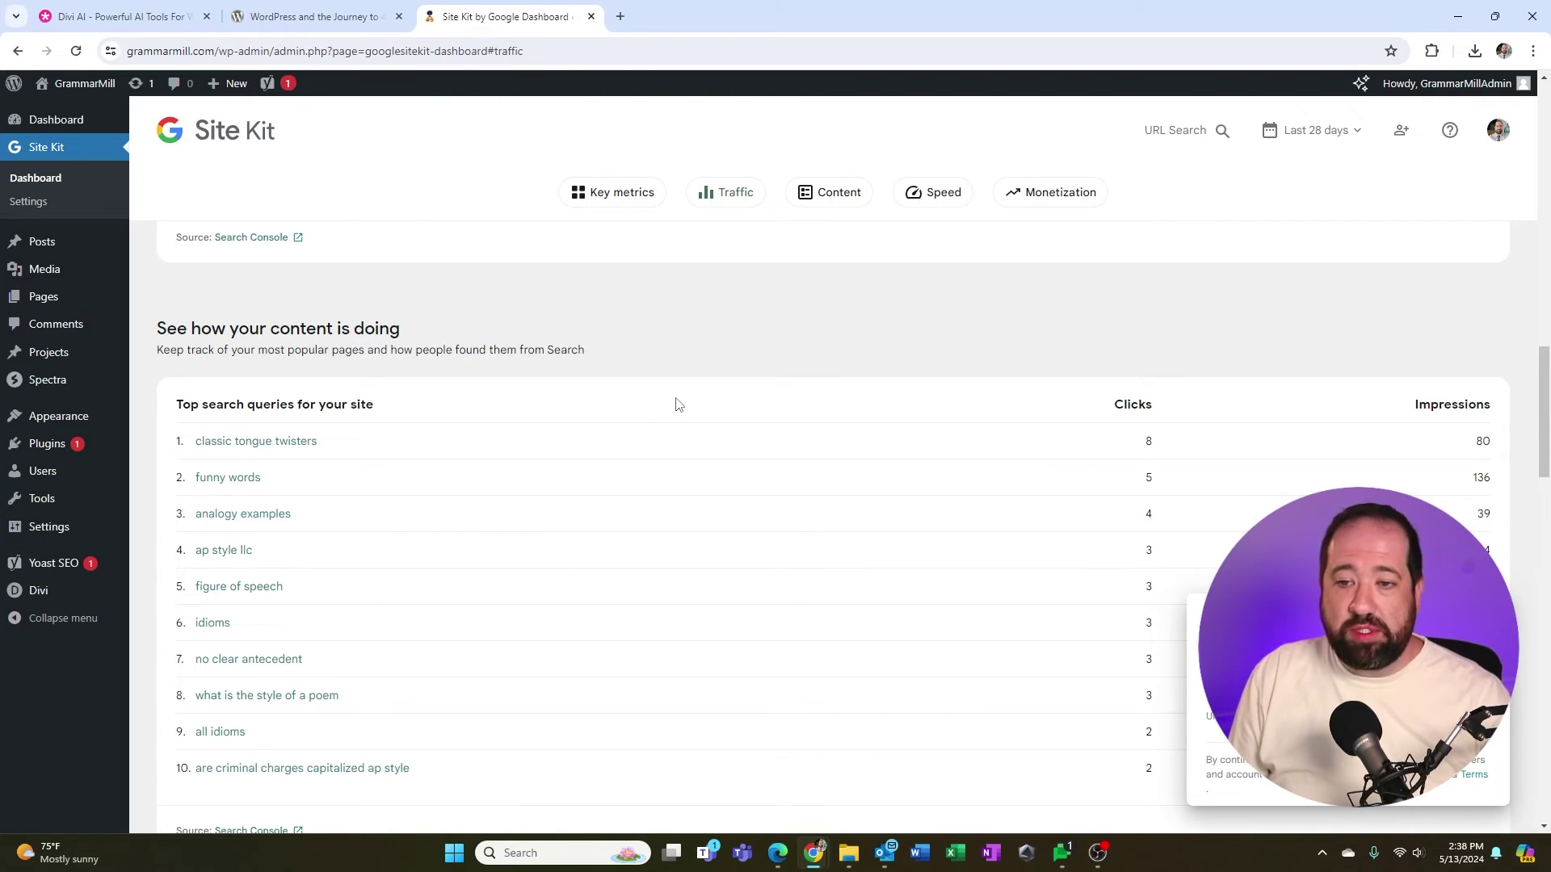
pyautogui.scroll(-3, 691, 404)
pyautogui.scroll(15, 699, 407)
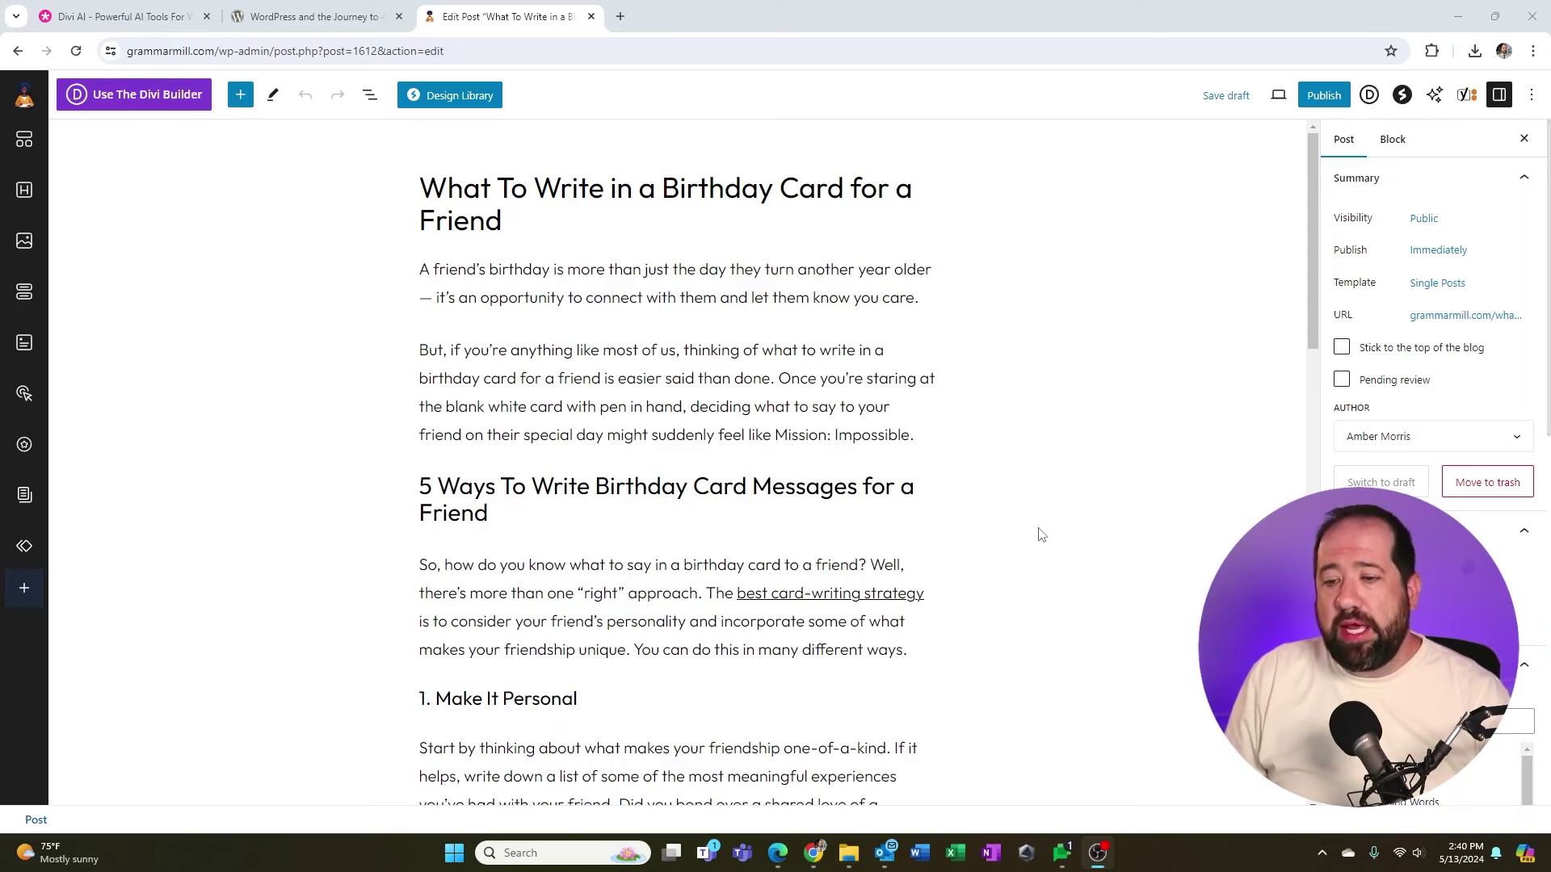
pyautogui.scroll(-8, 968, 398)
pyautogui.scroll(-10, 968, 398)
pyautogui.scroll(18, 991, 401)
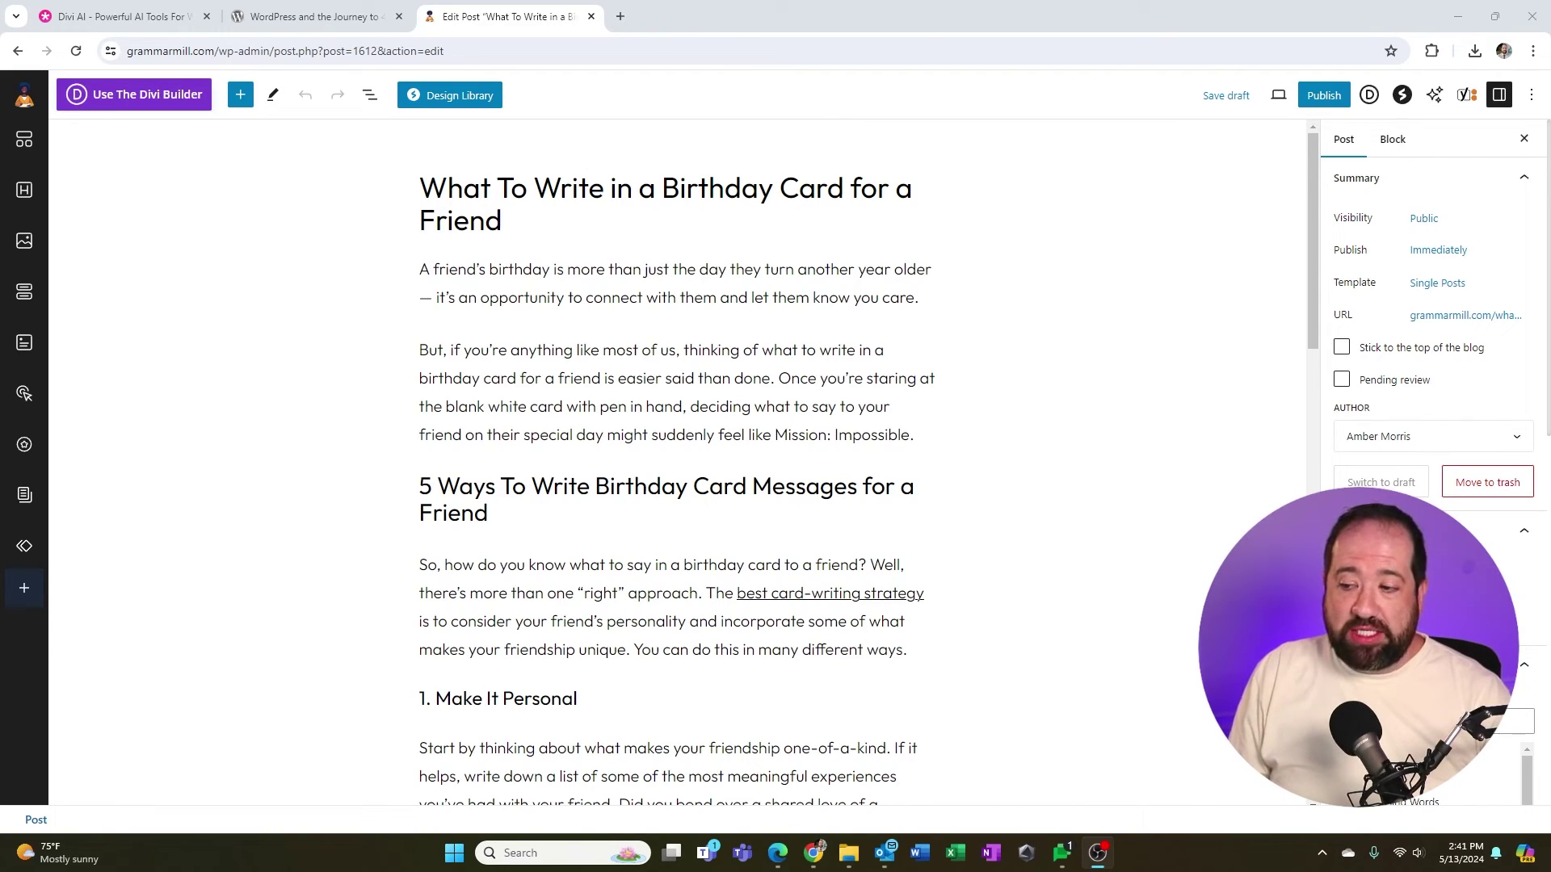
pyautogui.click(1466, 94)
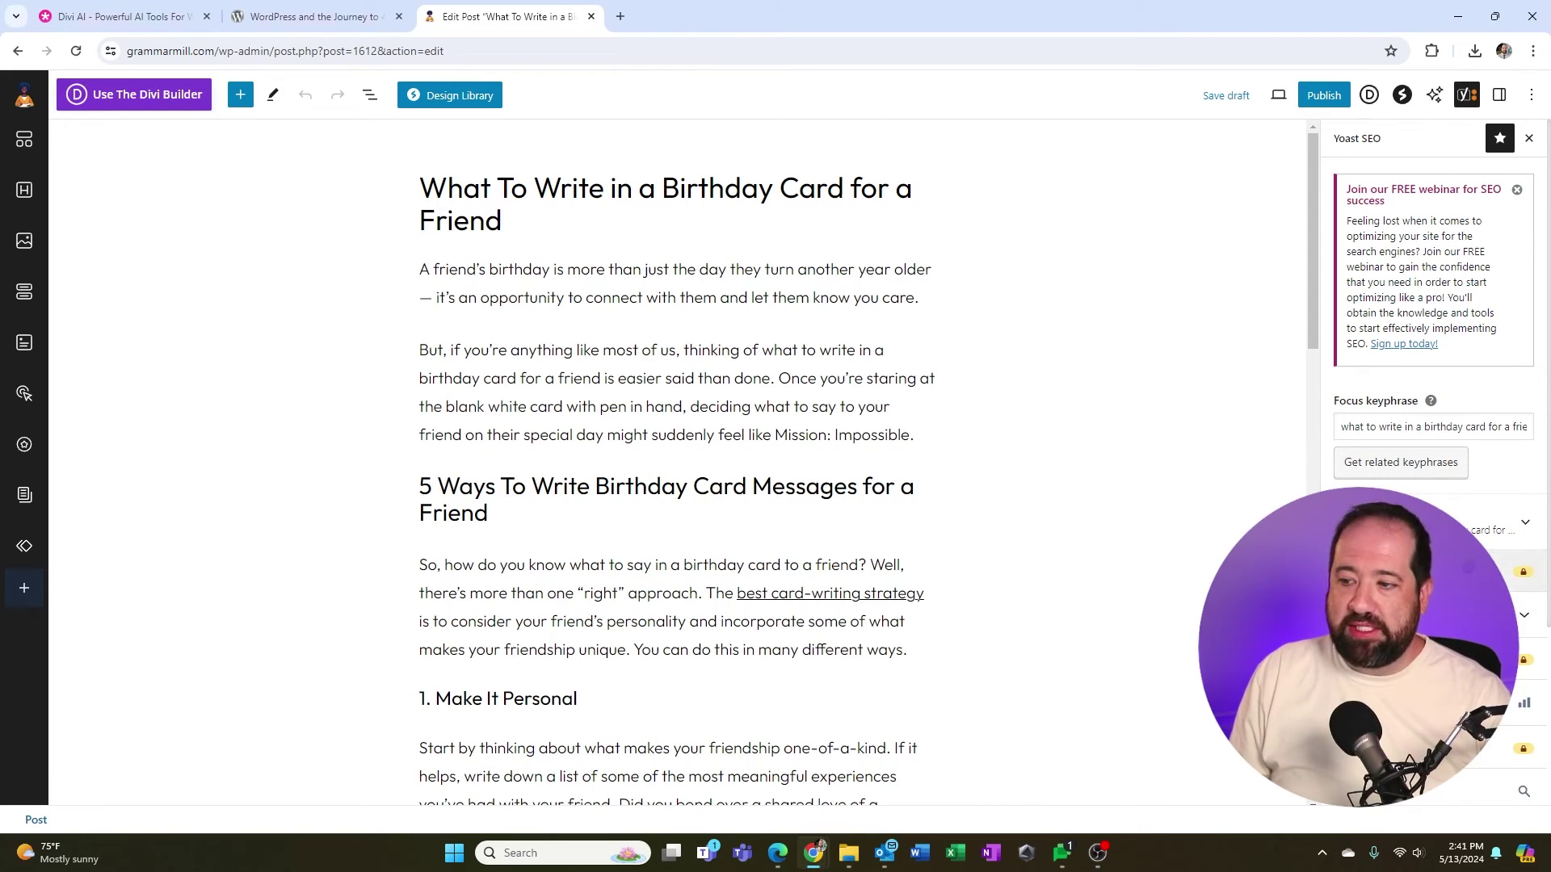
pyautogui.click(1519, 522)
pyautogui.scroll(-1, 1434, 481)
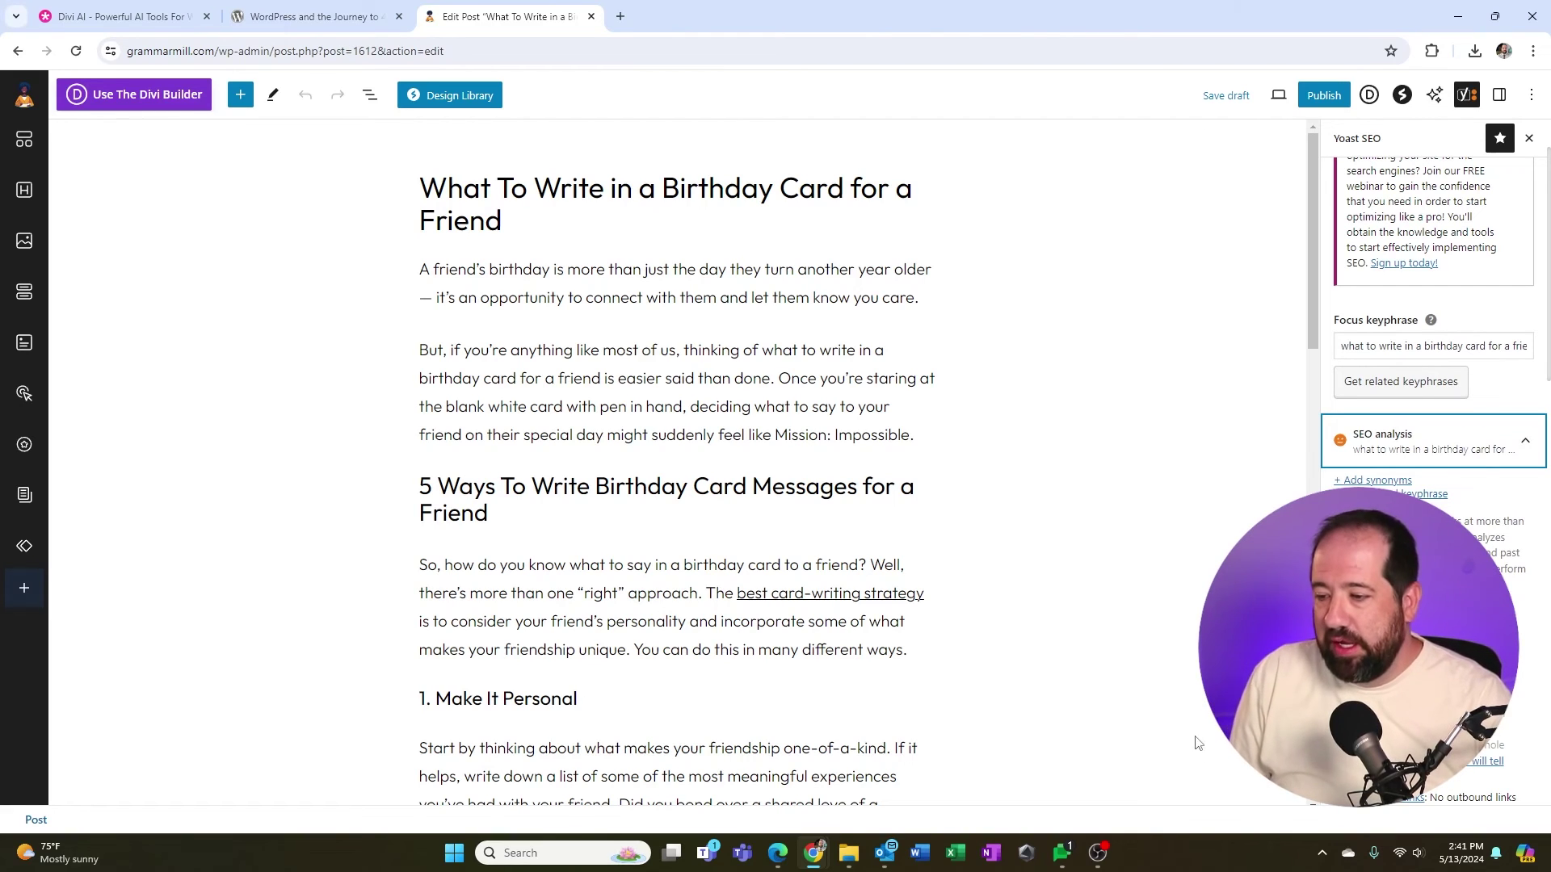
pyautogui.scroll(-3, 1434, 323)
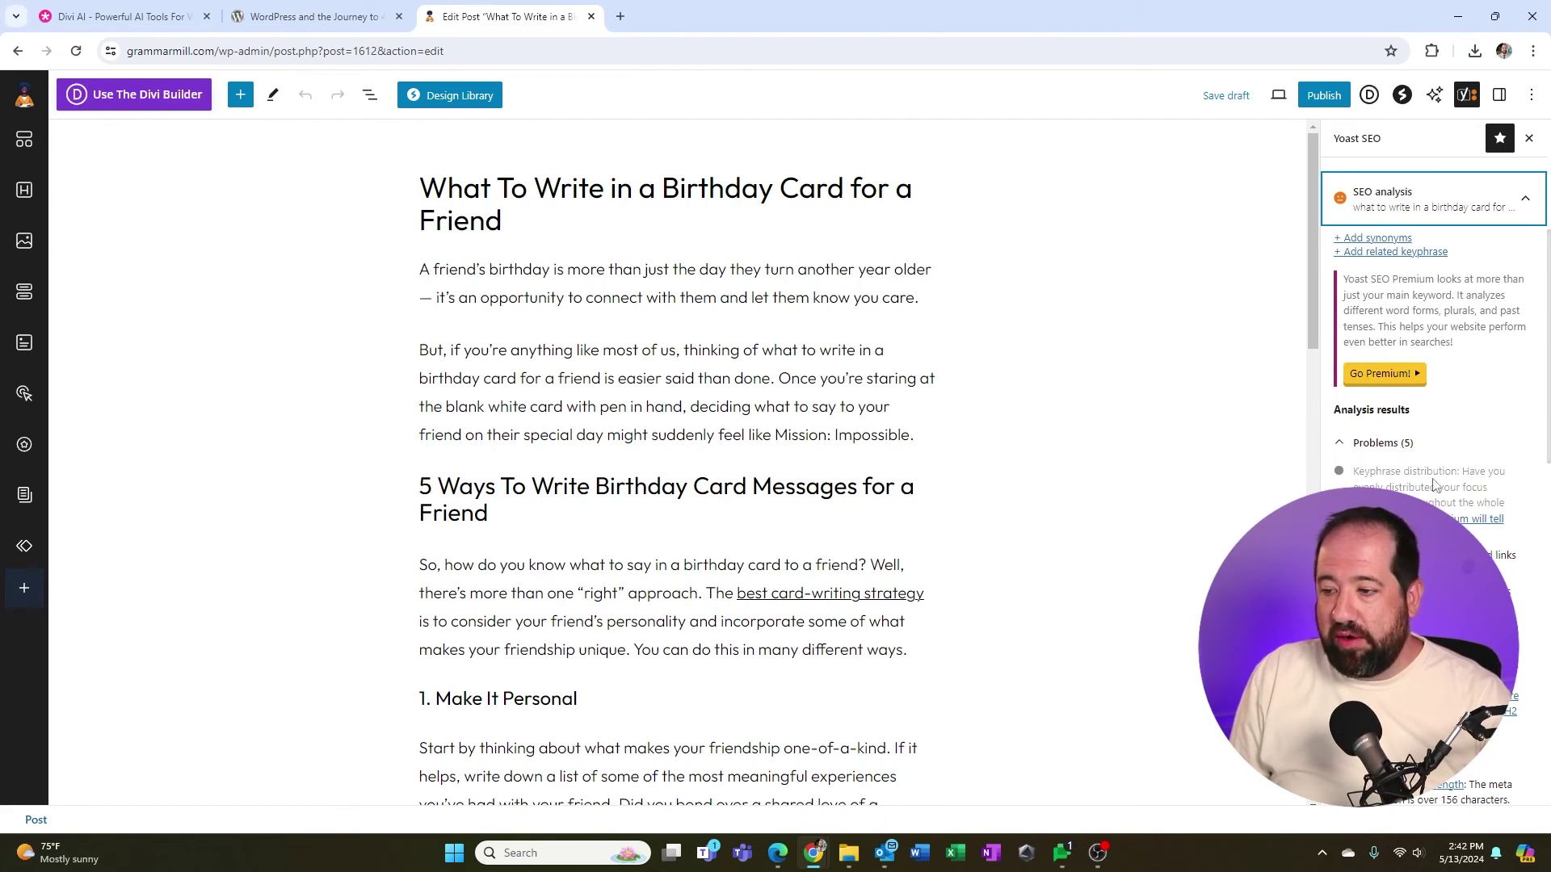
pyautogui.scroll(-2, 1347, 452)
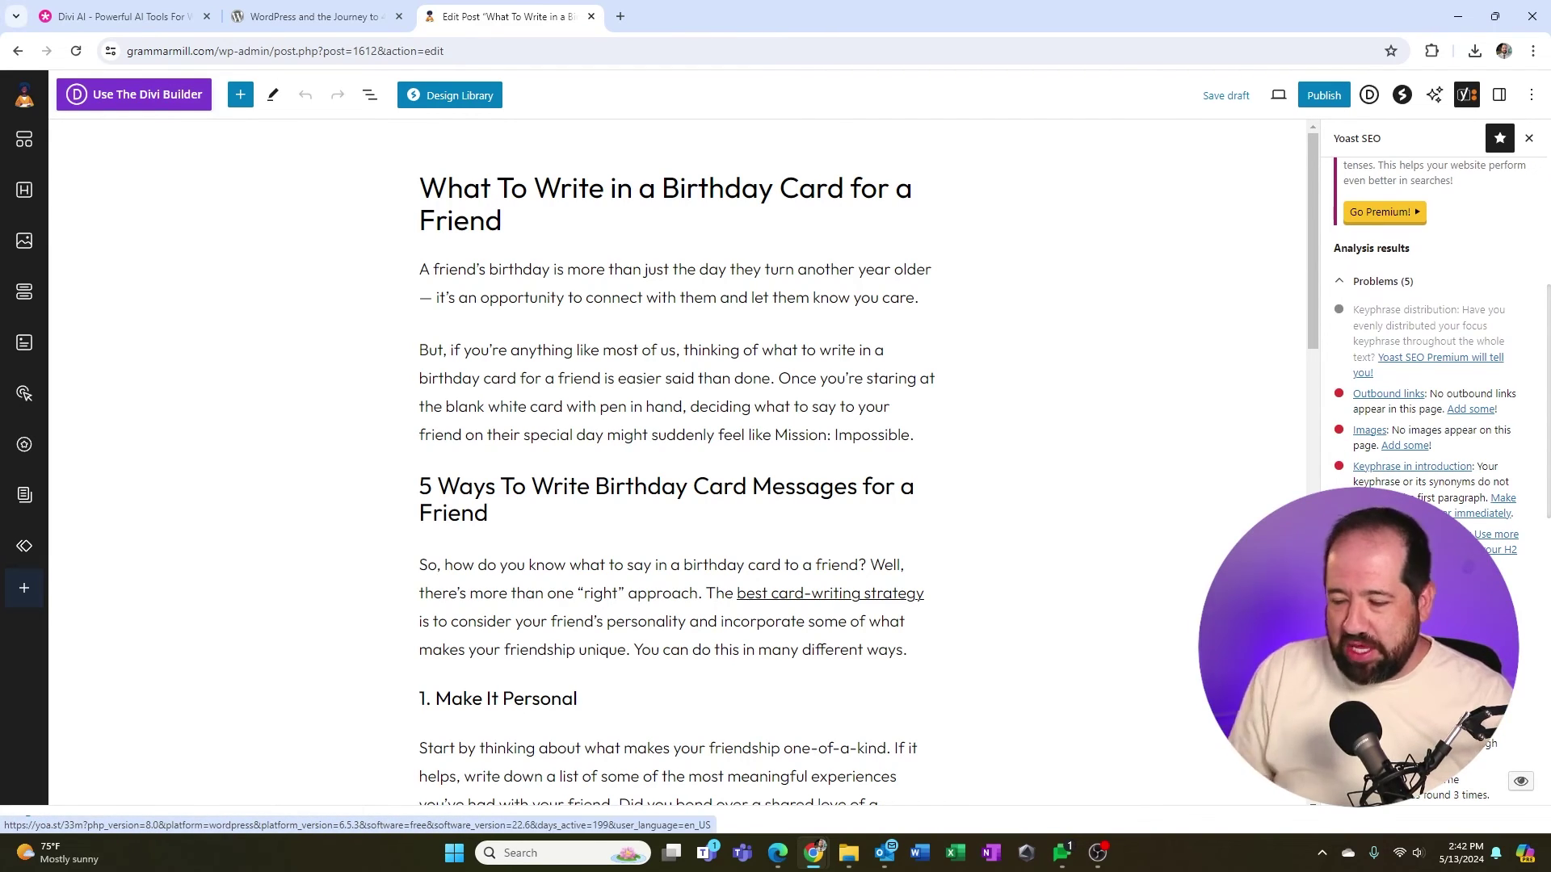
pyautogui.scroll(-4, 1435, 466)
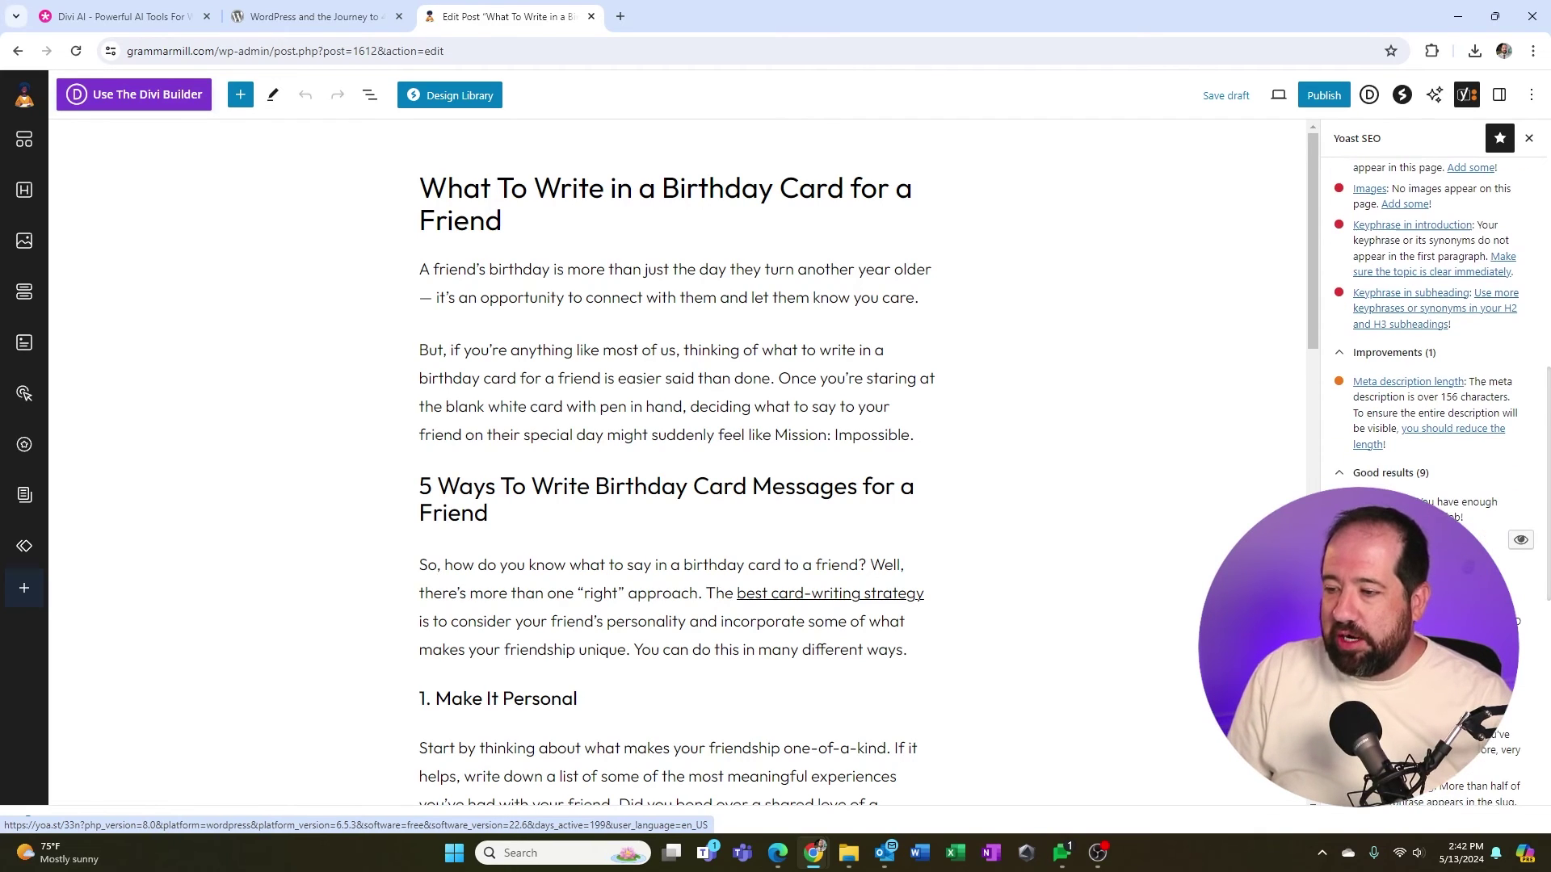
pyautogui.scroll(-2, 1435, 465)
pyautogui.scroll(-1, 1435, 465)
pyautogui.scroll(-3, 1435, 465)
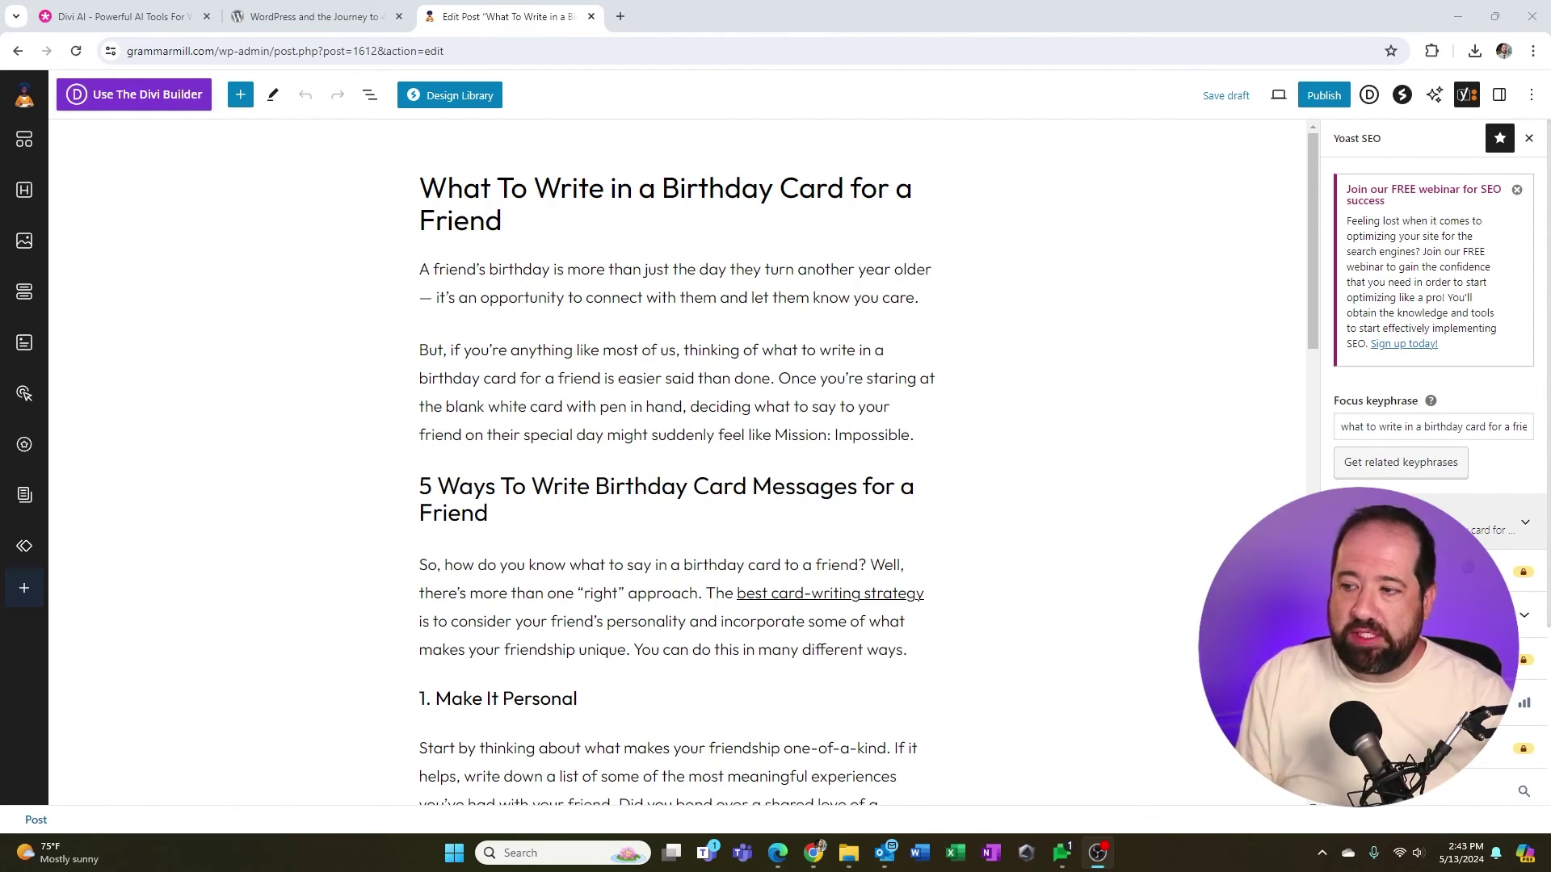
pyautogui.moveTo(1341, 427); pyautogui.dragTo(1530, 431)
pyautogui.click(1362, 428)
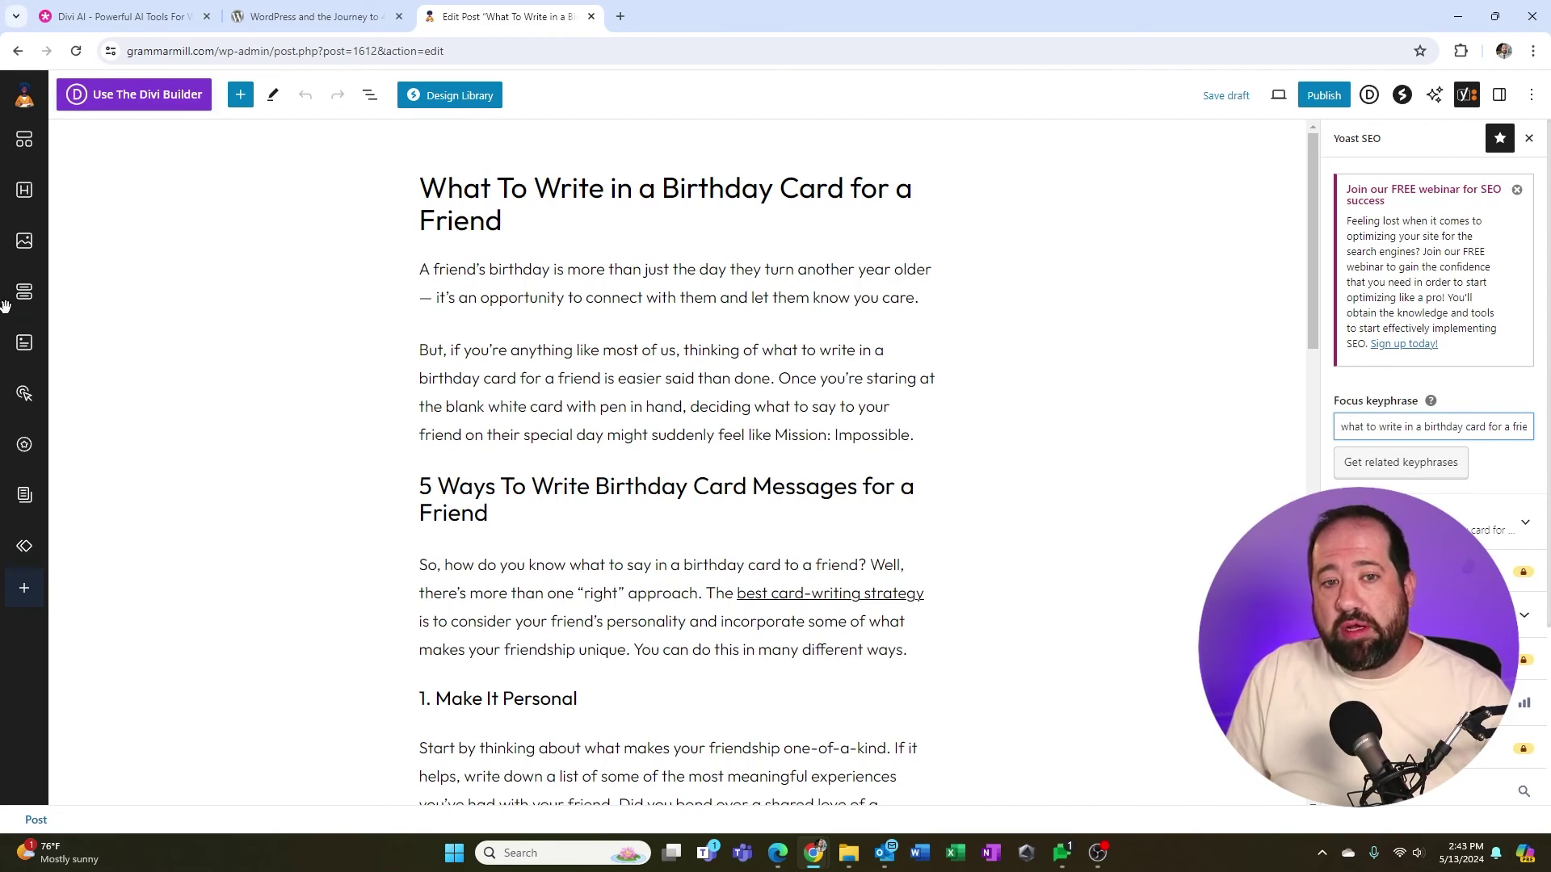
# Step: Exit the post editor and go to the Yoast SEO Settings page
pyautogui.click(26, 113)
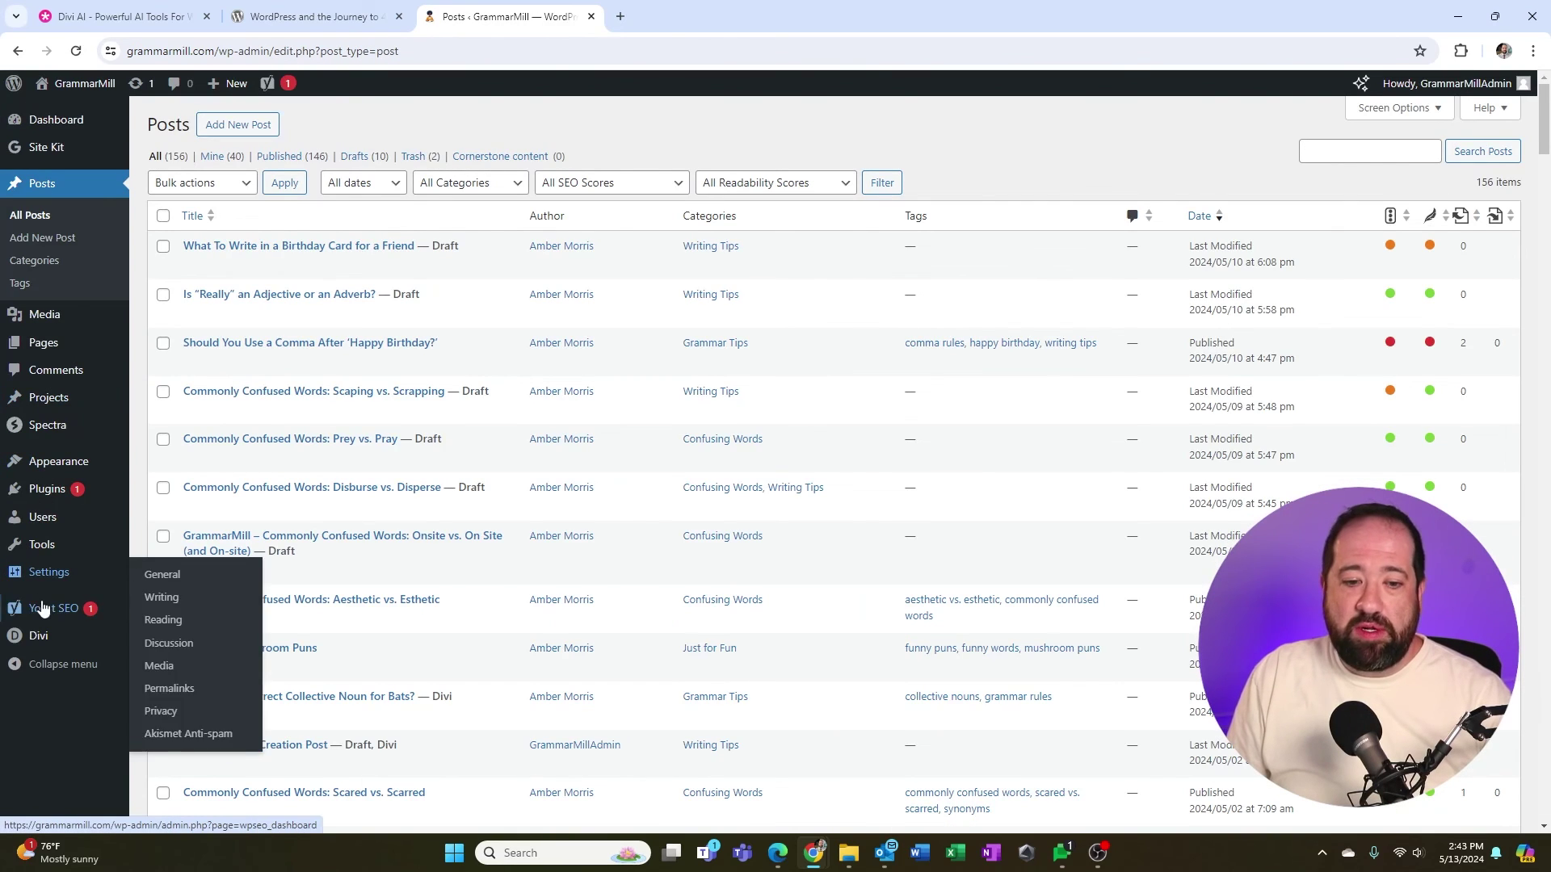
pyautogui.moveTo(45, 610)
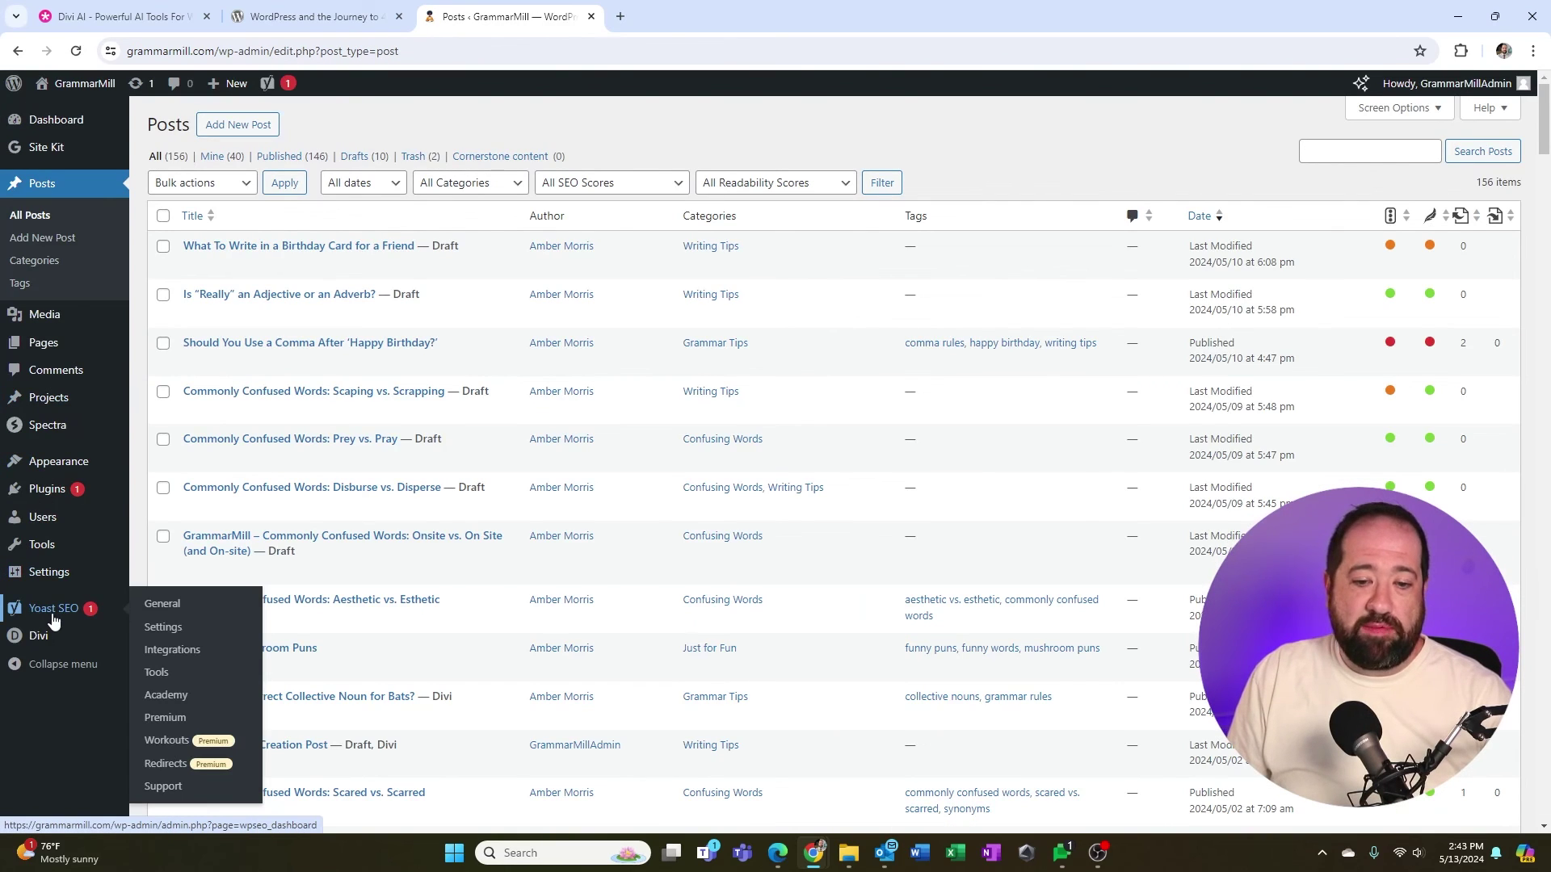
pyautogui.click(160, 628)
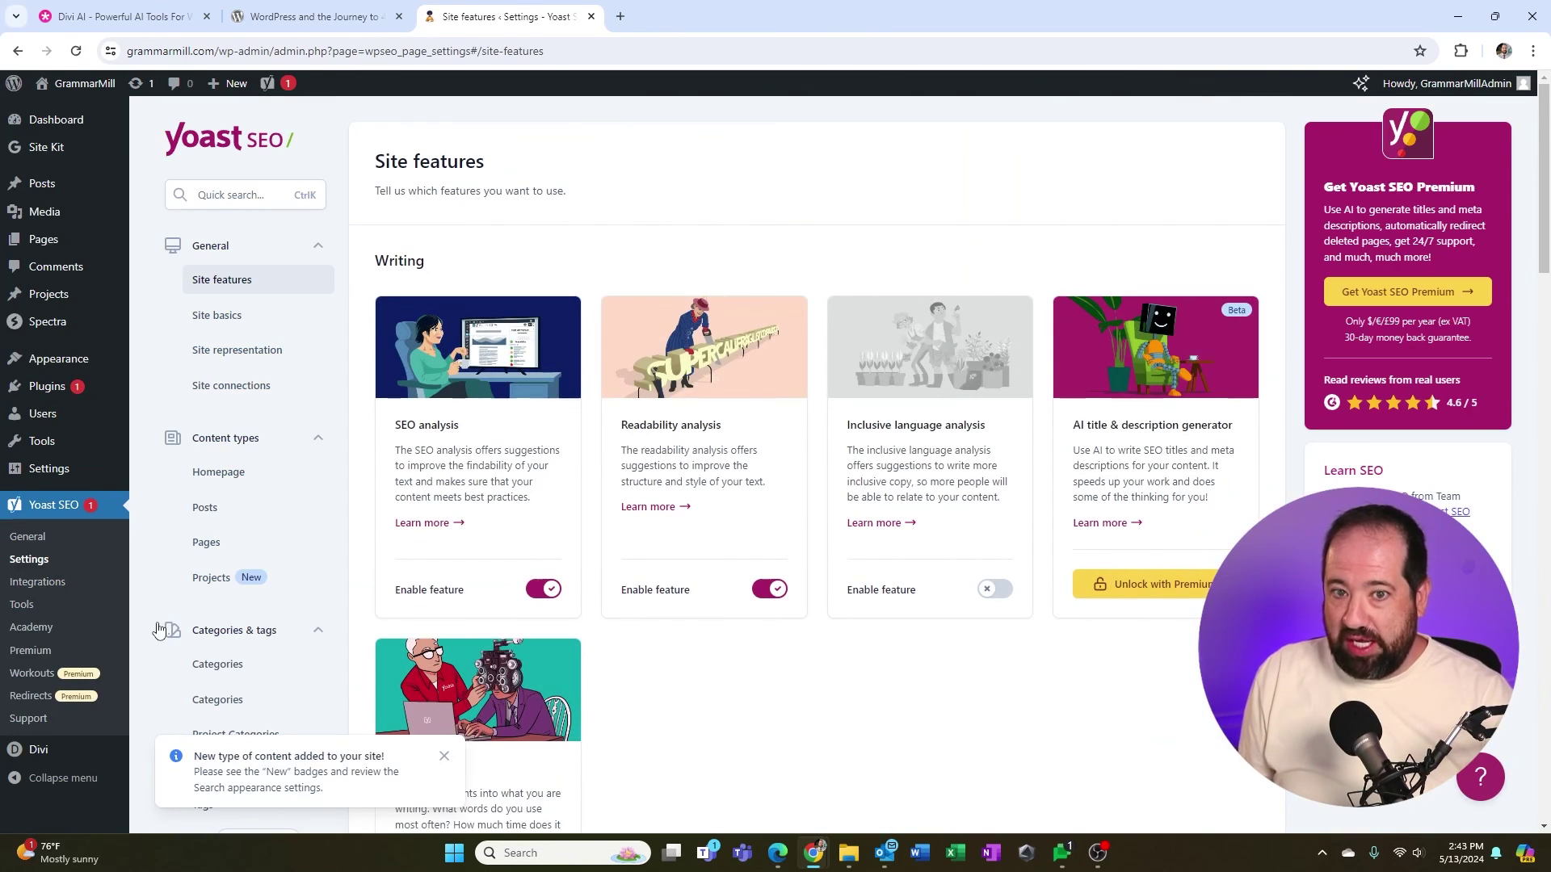